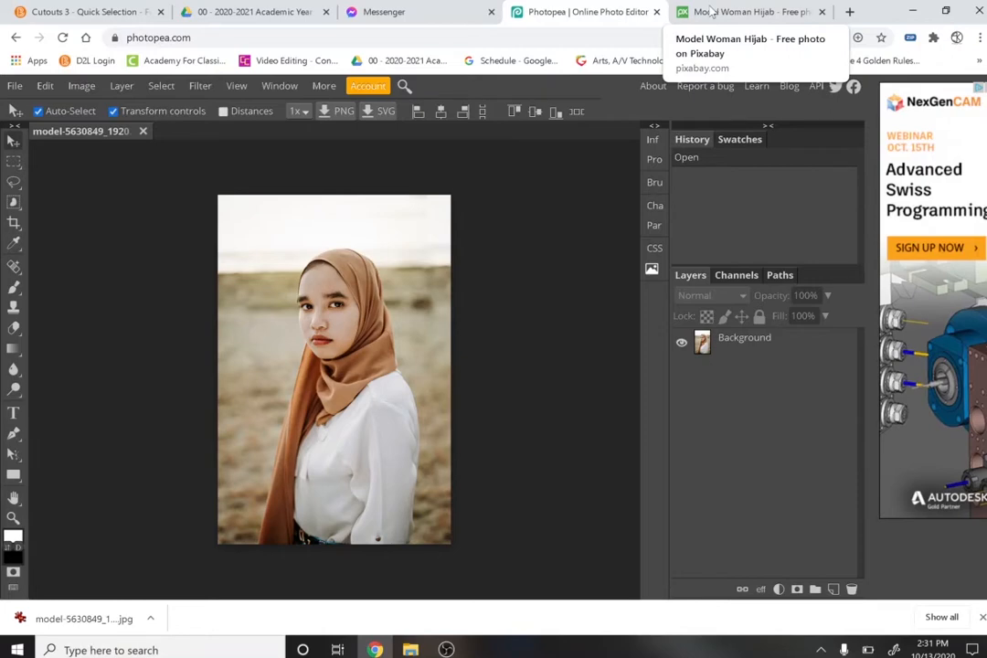
- Load Google Drive in place of the Pixabay photo page
left_click(712, 11)
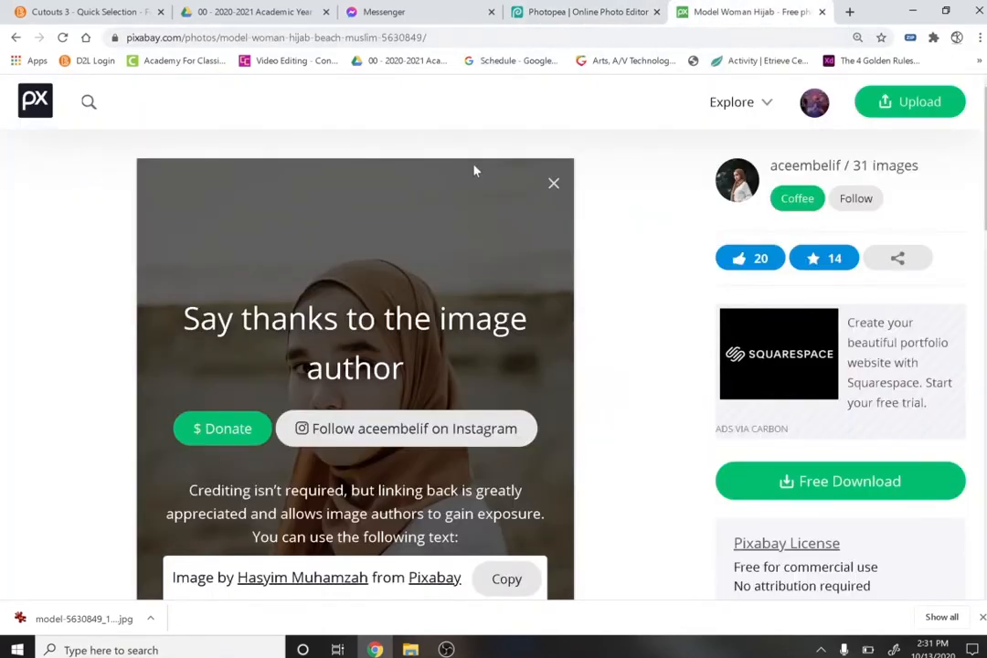
left_click(365, 39)
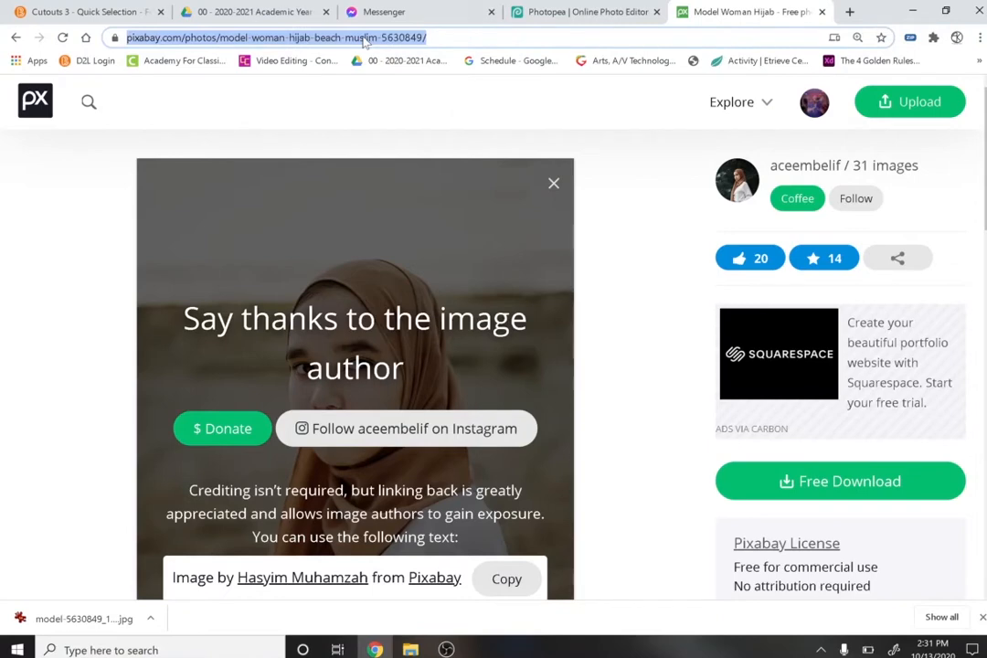
type("dr")
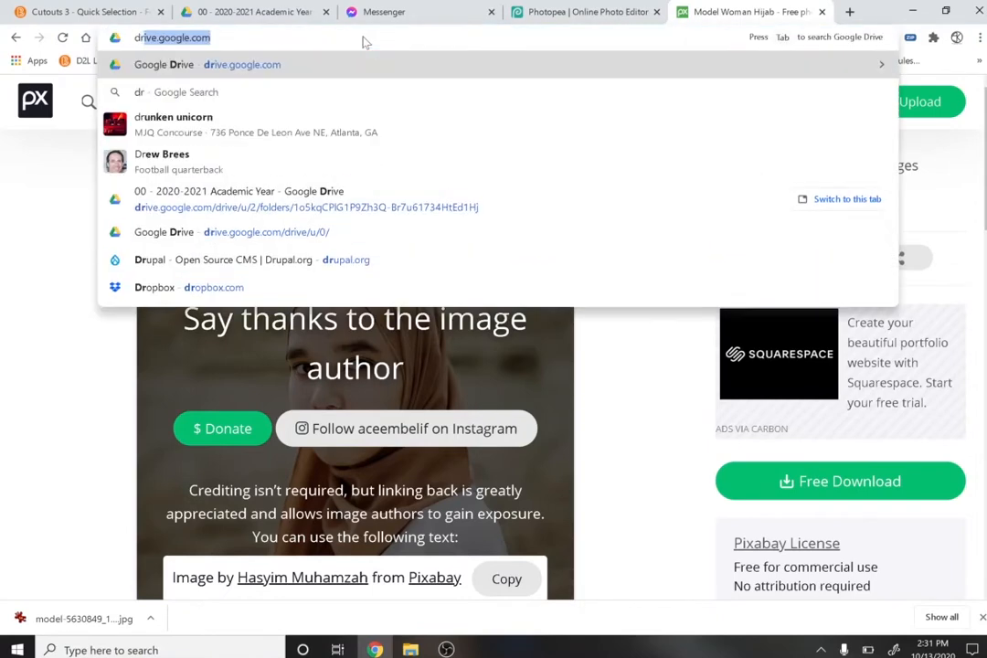
key("Return")
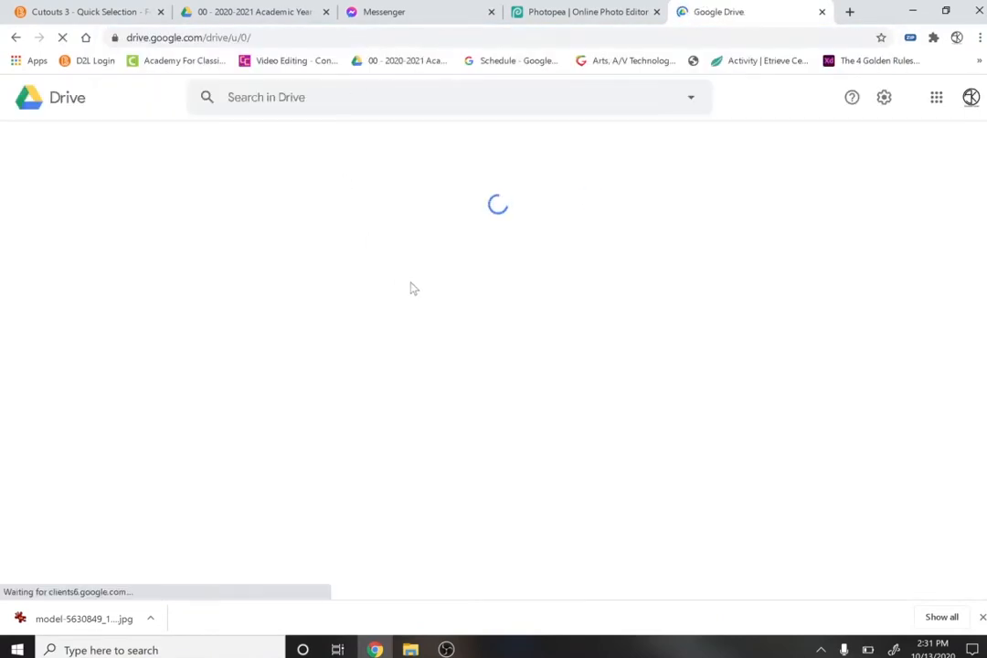
key("ctrl+l")
type("d")
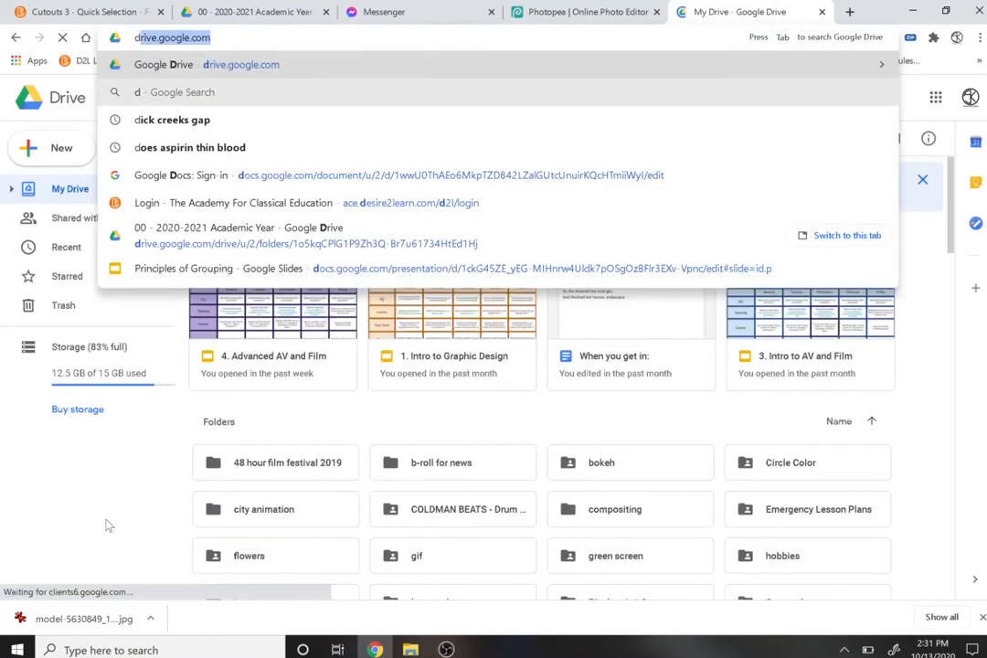
type("r\\\\\\")
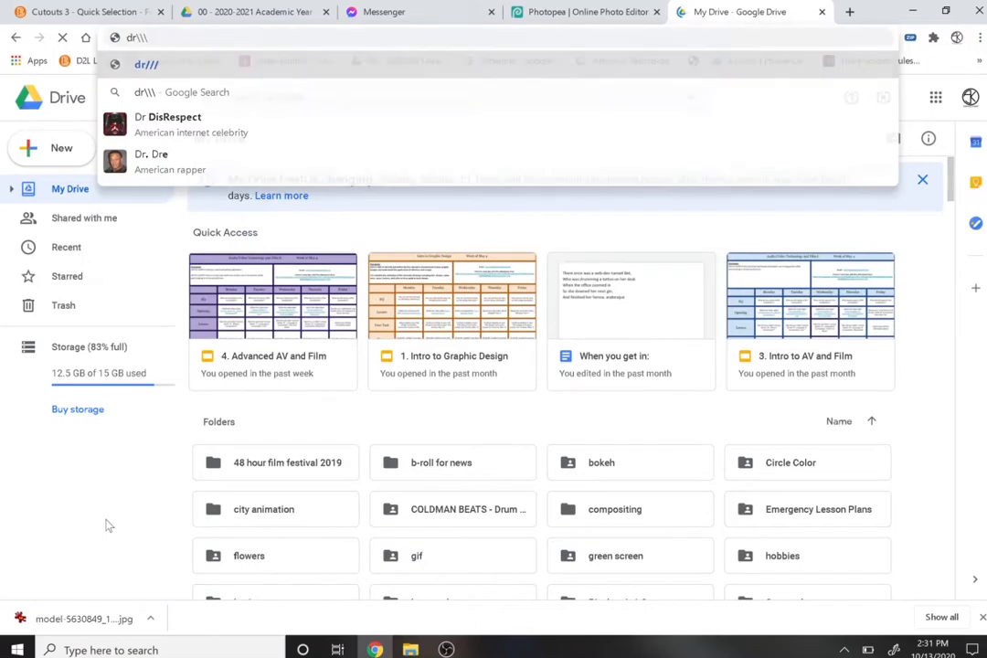
left_click(107, 526)
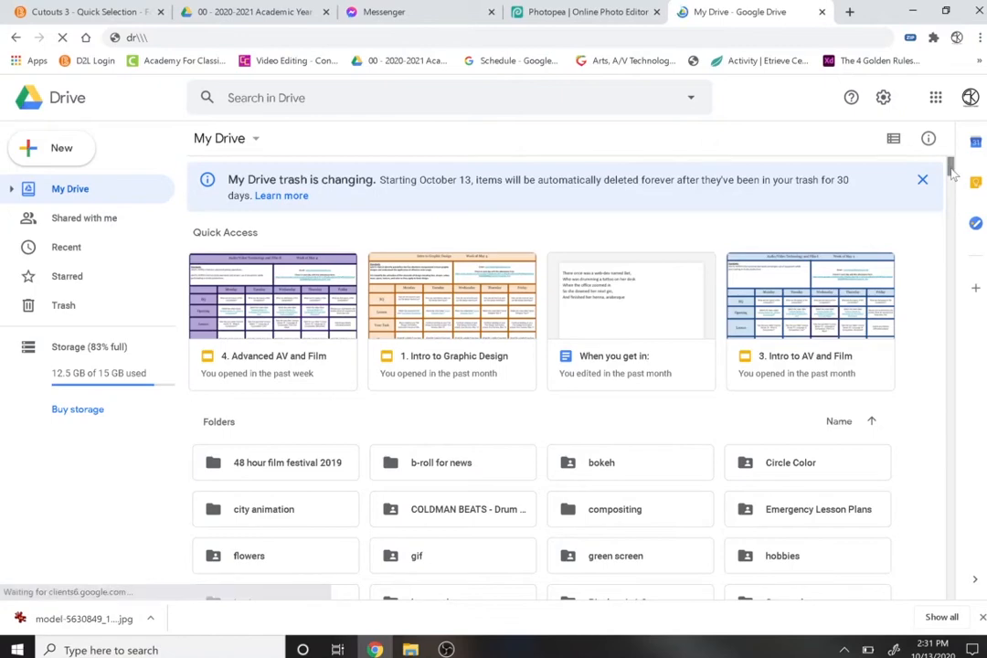
- Open the flowers folder in My Drive
left_click_drag(951, 174, 951, 181)
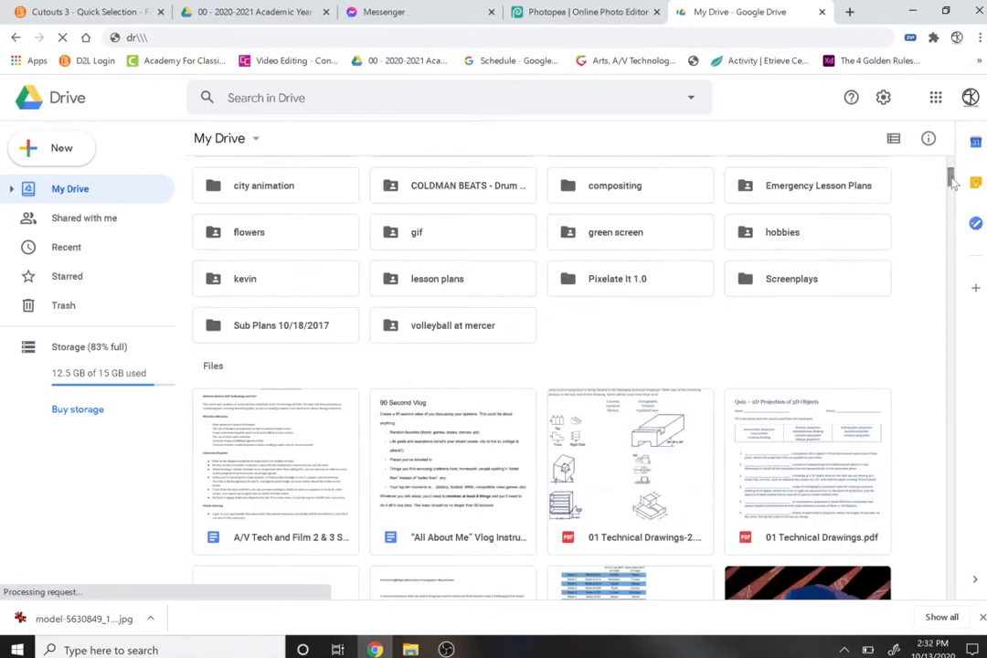
left_click(314, 234)
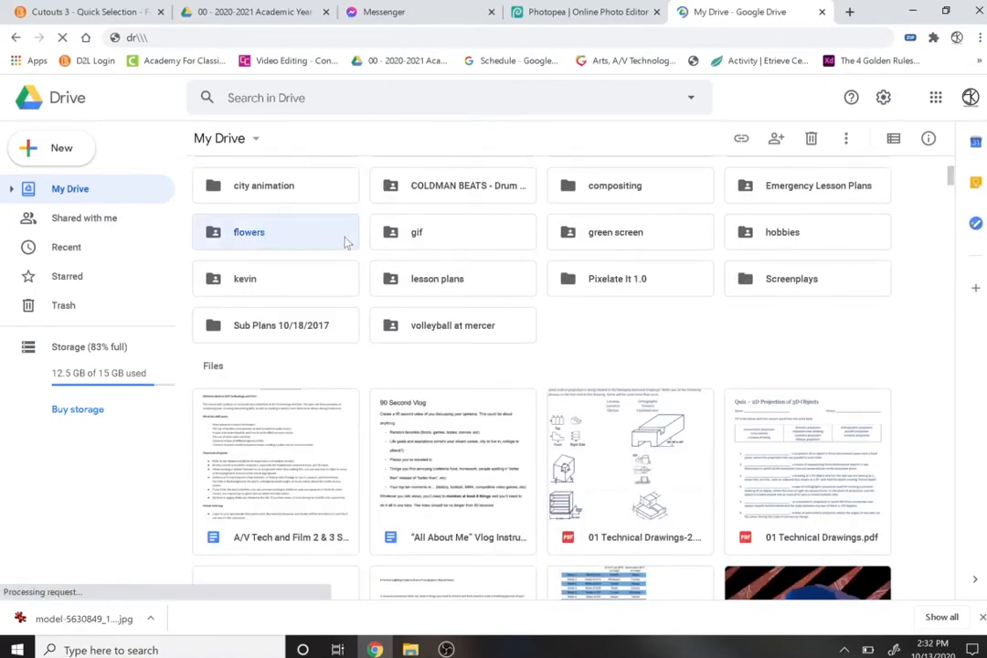
double_click(314, 234)
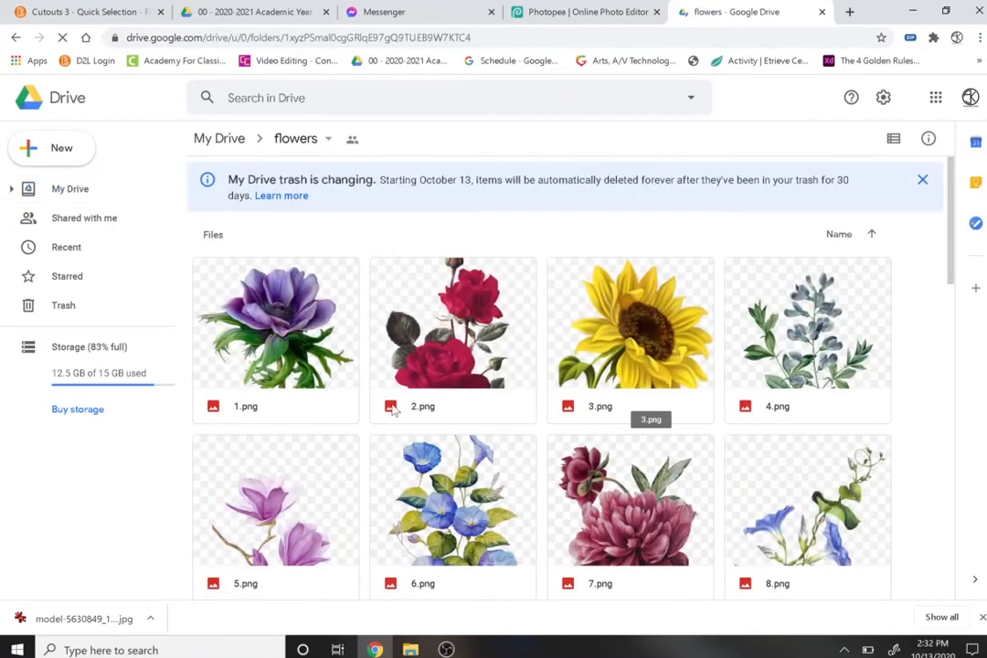
- Preview the purple flower image 1.png and download it as a PNG file named 1
left_click(276, 343)
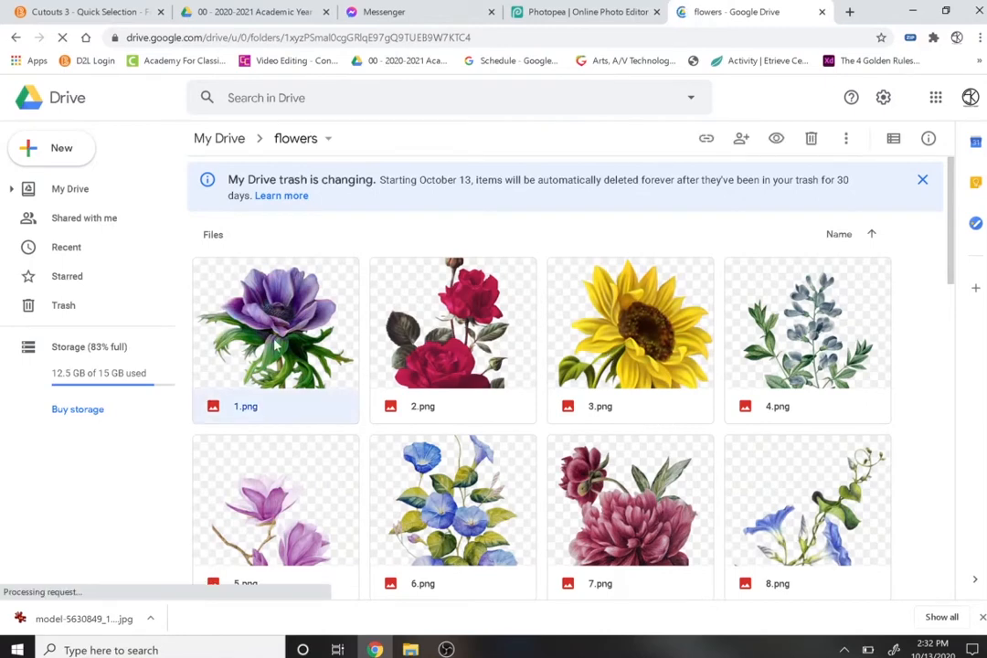
double_click(276, 345)
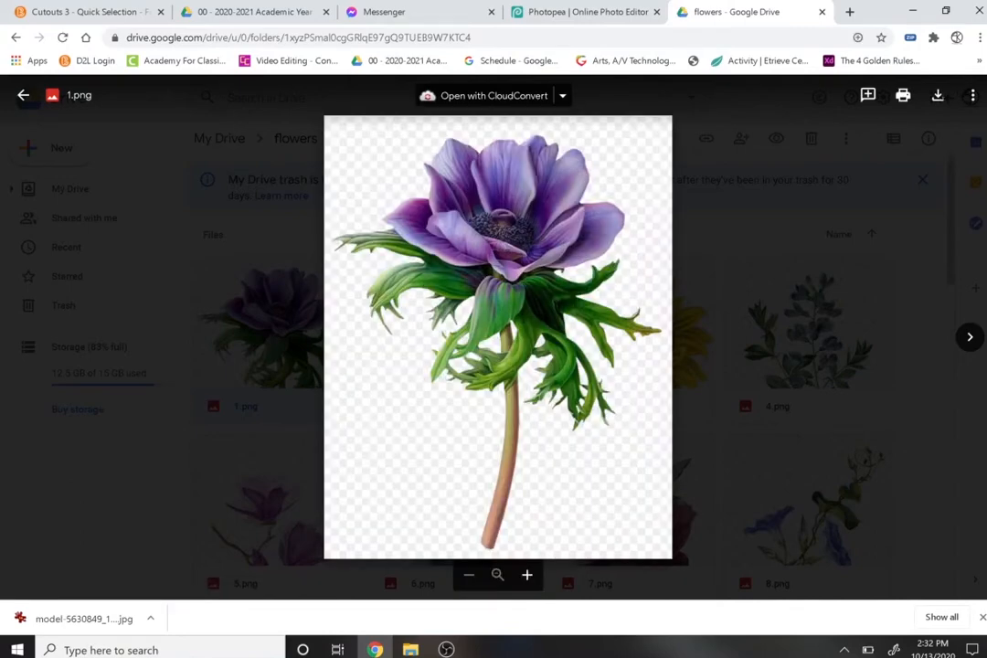
left_click(938, 95)
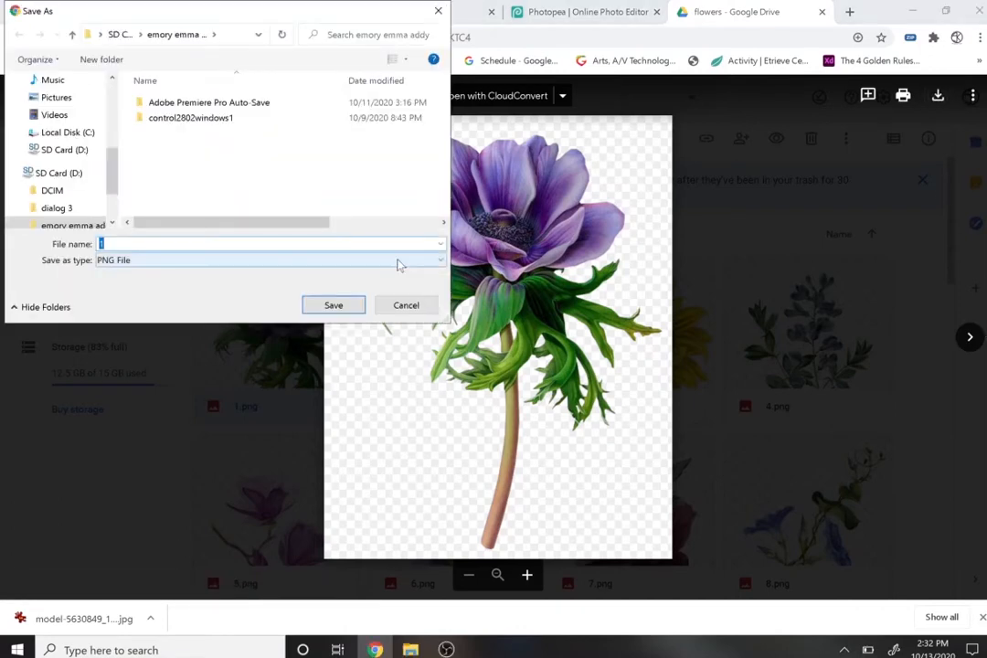
left_click(322, 308)
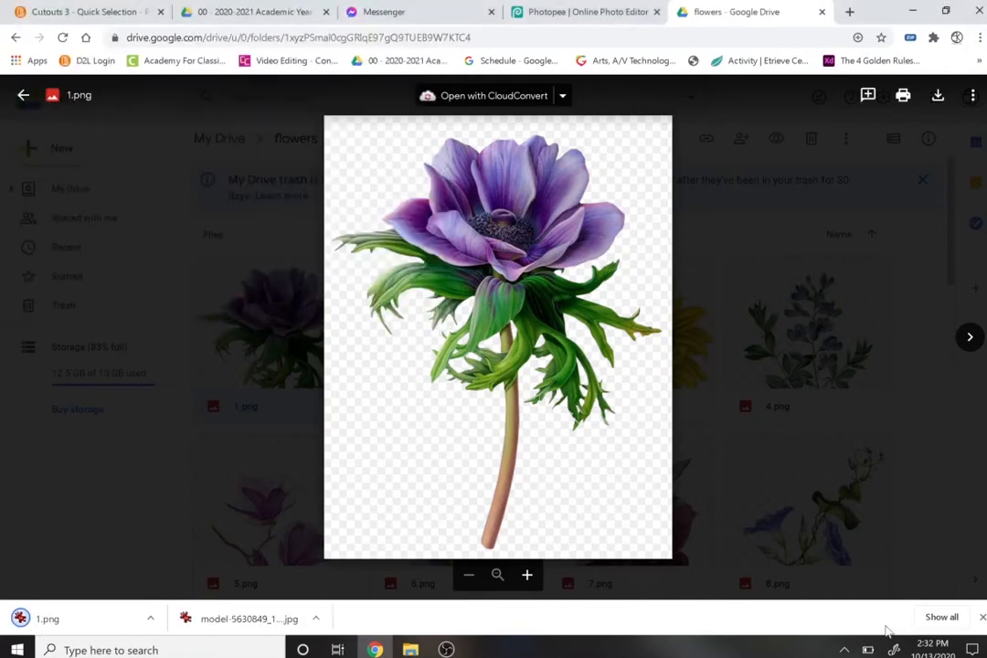
- Download the red rose image 2.png and the sunflower image 3.png, keeping their file names
left_click(971, 340)
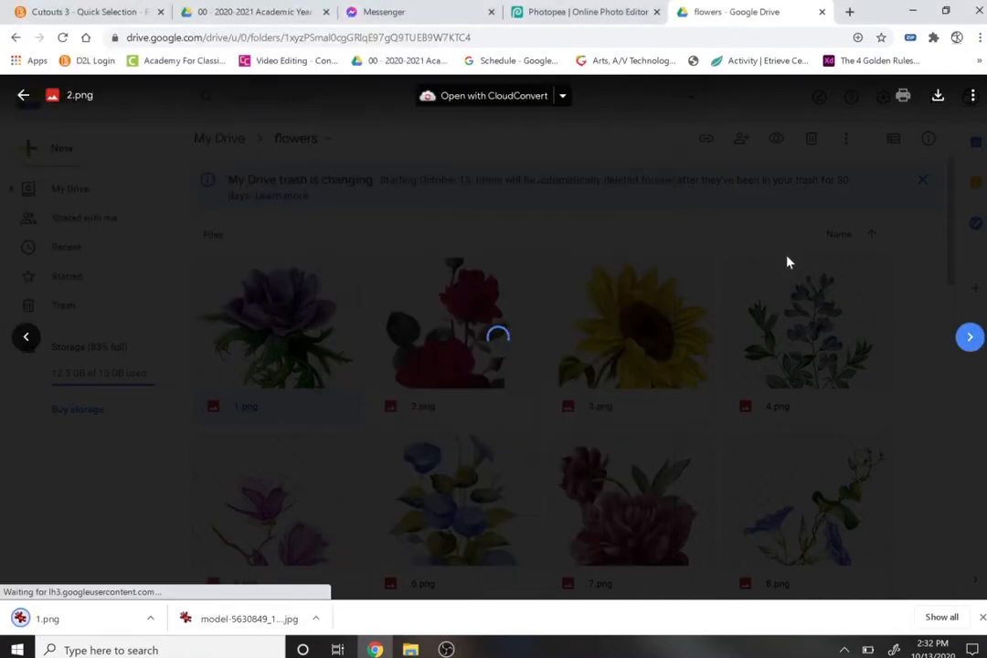
left_click(930, 97)
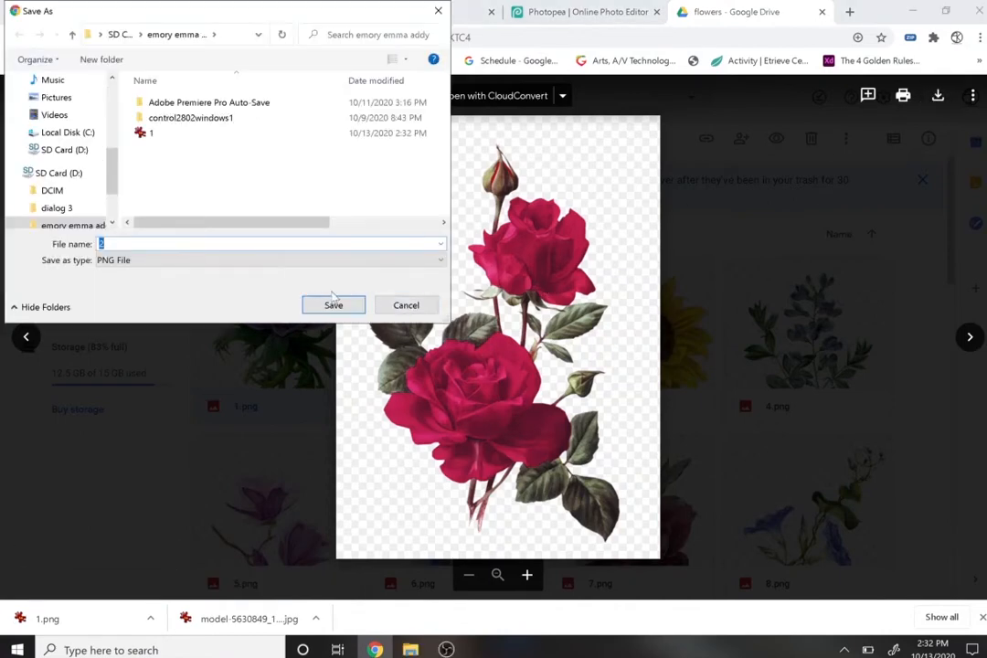
left_click(333, 305)
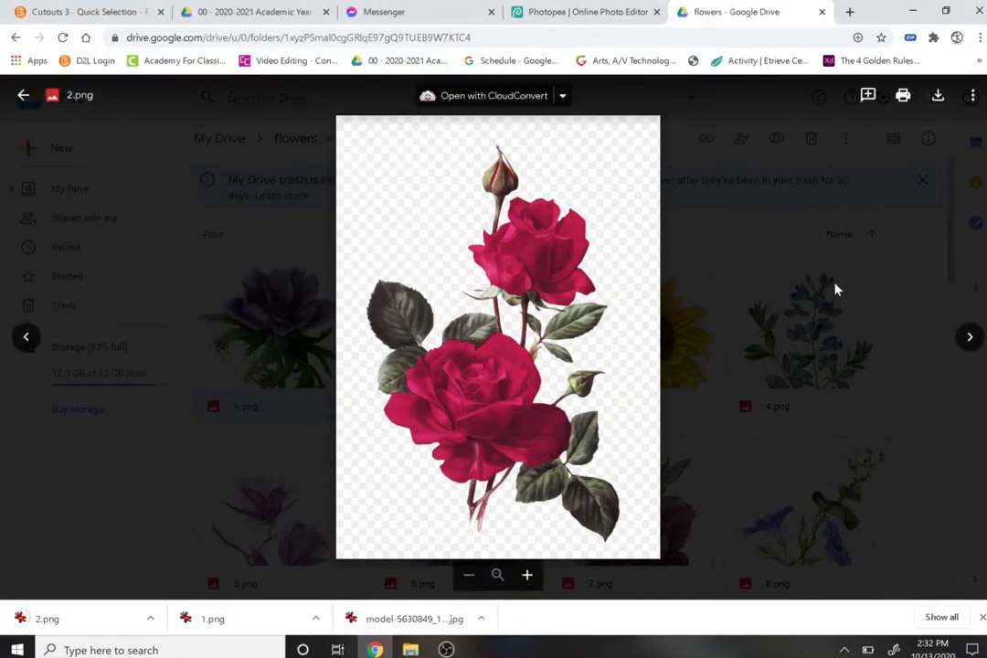
left_click(968, 338)
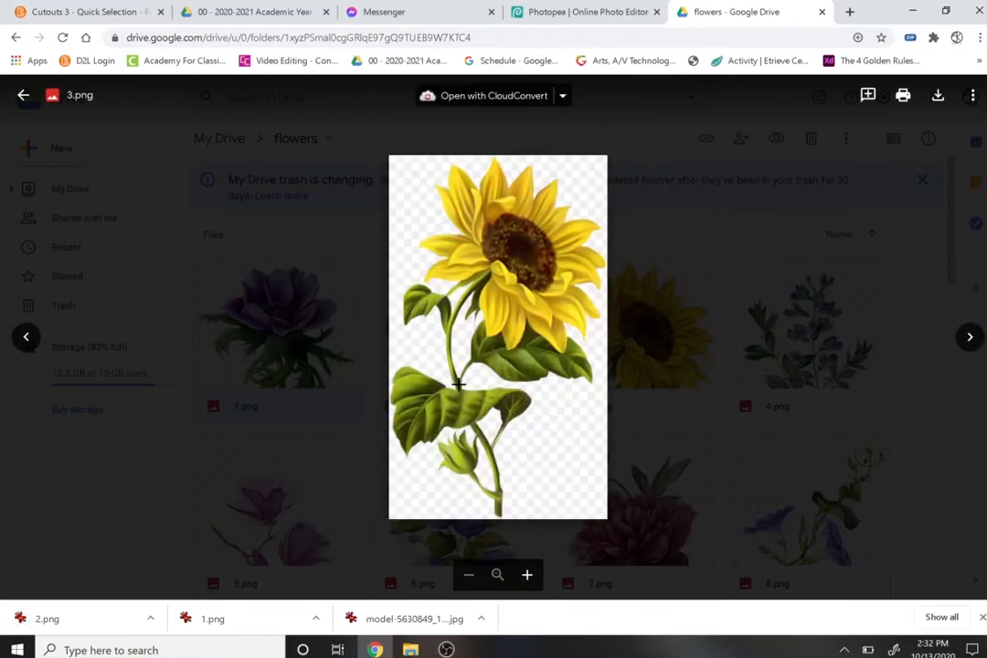
left_click(938, 95)
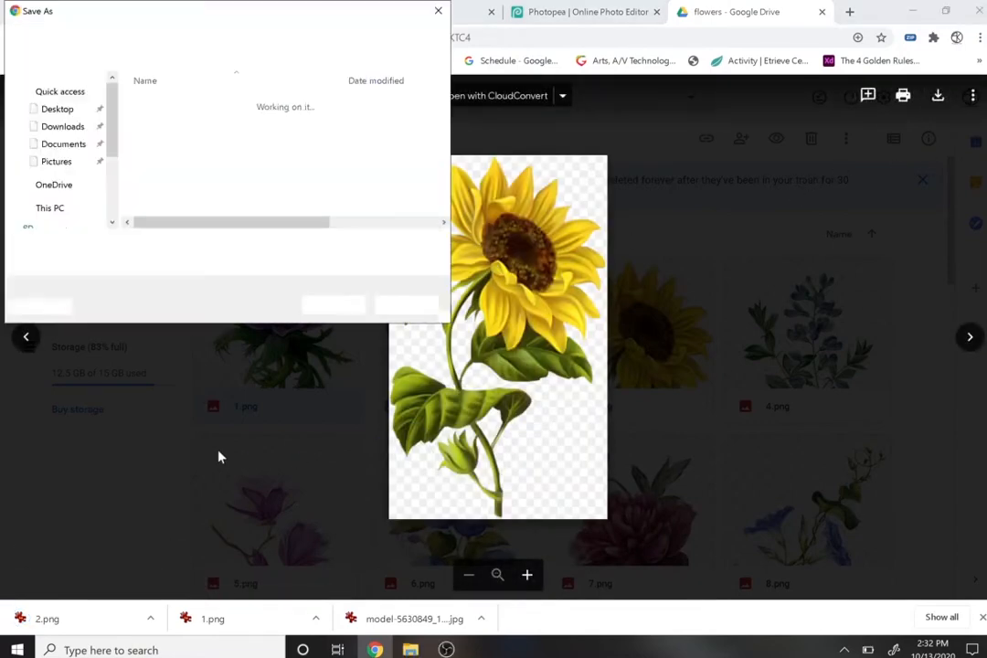
left_click(333, 304)
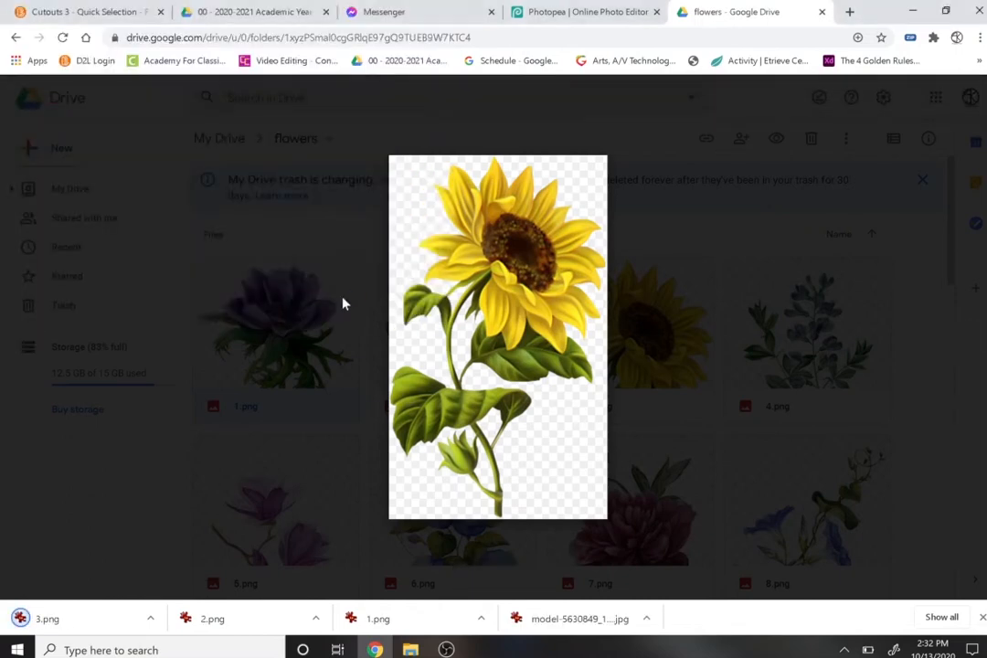
- Search Google for "flower face photoshop" in a new tab
left_click(224, 9)
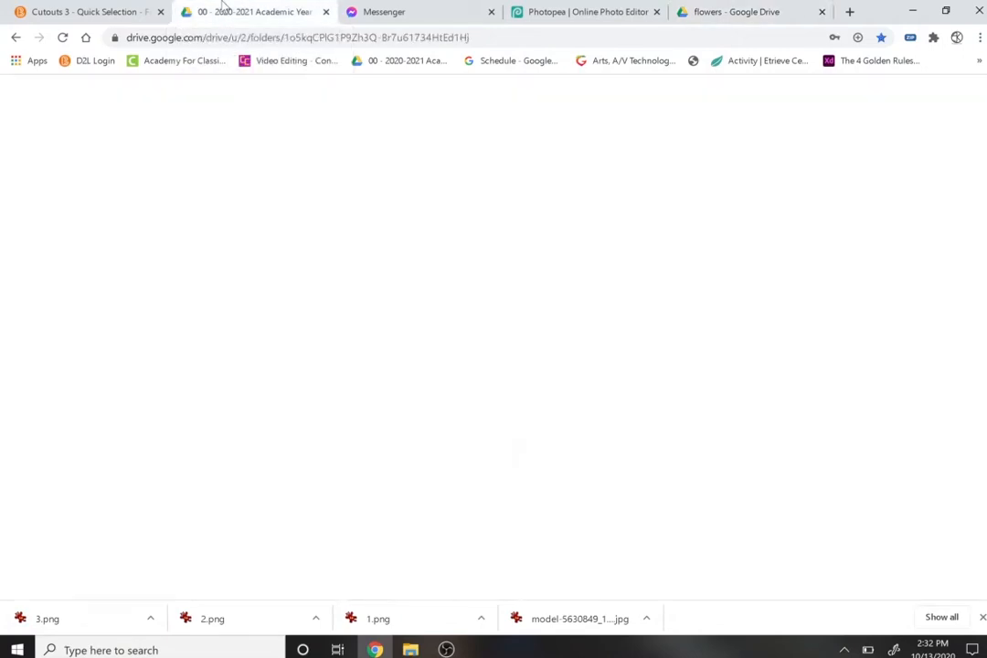
left_click(573, 12)
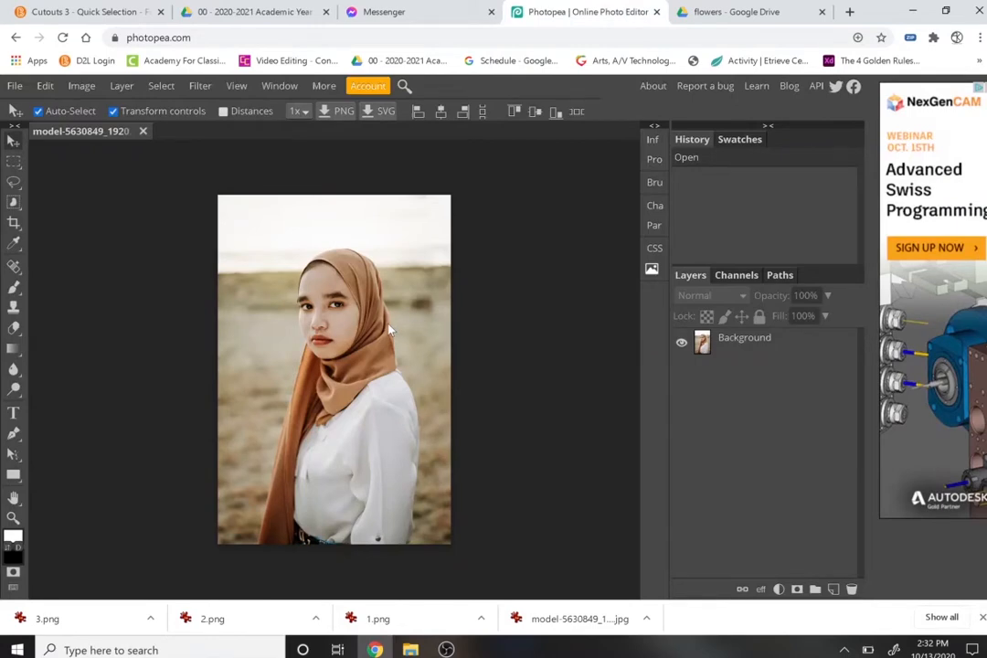
left_click(849, 11)
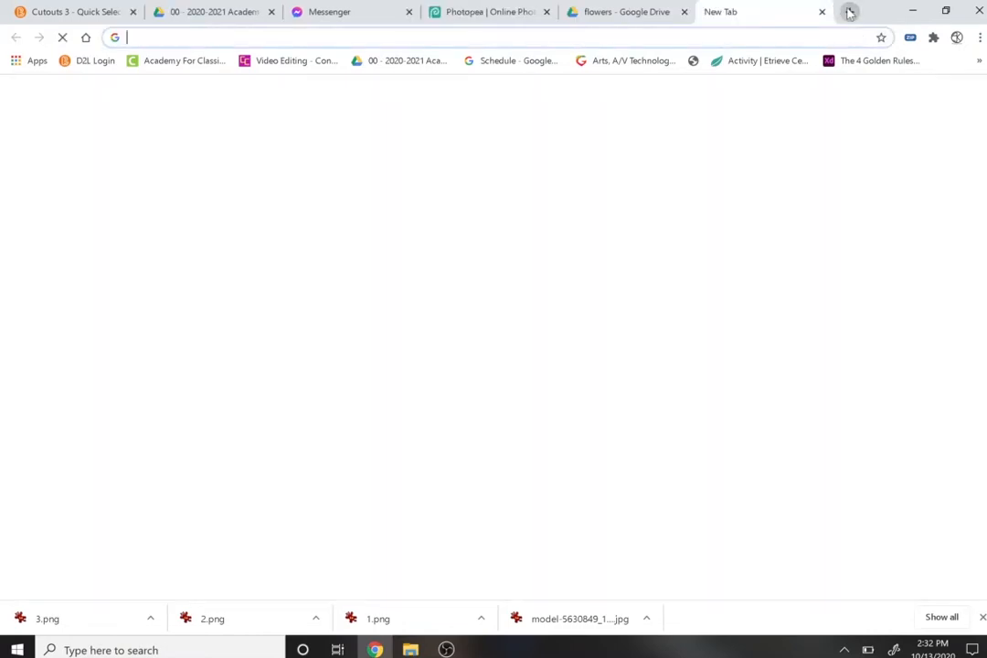
type("flower ")
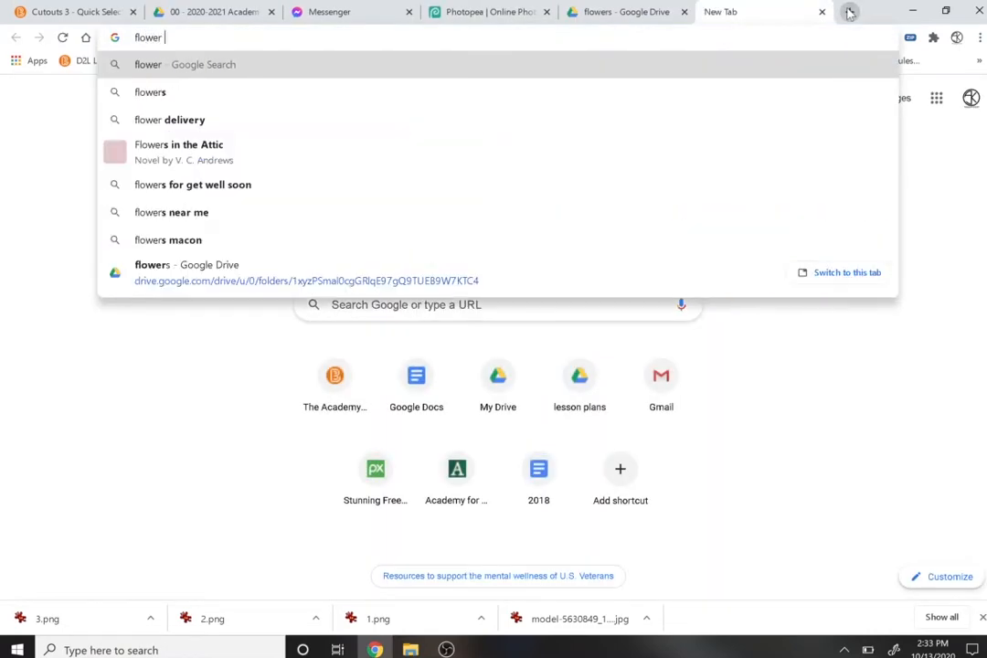
type("face photoshop")
key("Return")
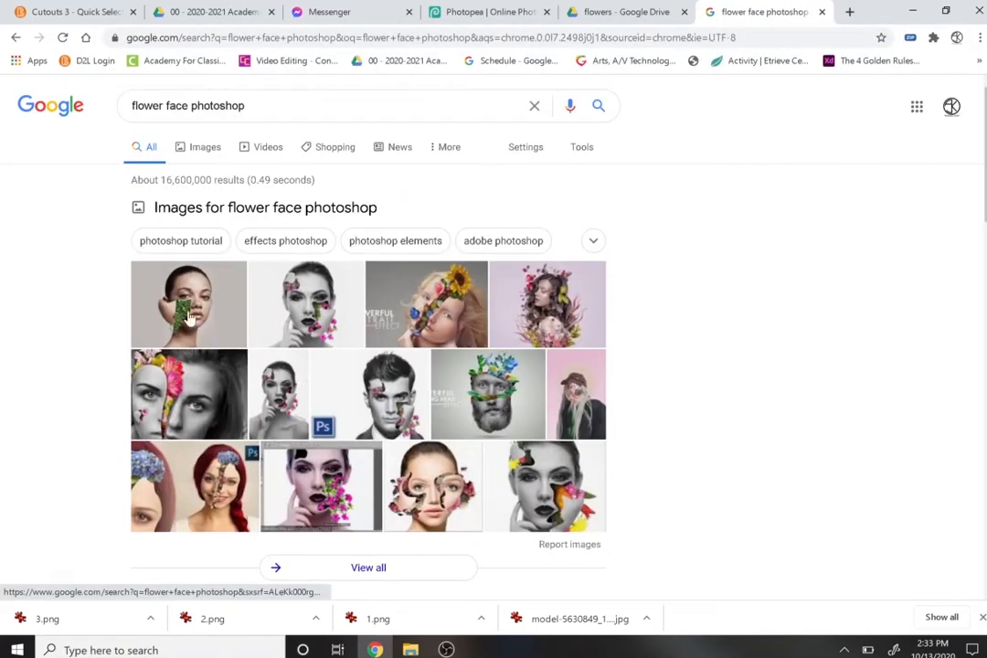
- Look through the flower face image results, from the Flower Face Effect example to the floral portraits one
left_click(189, 317)
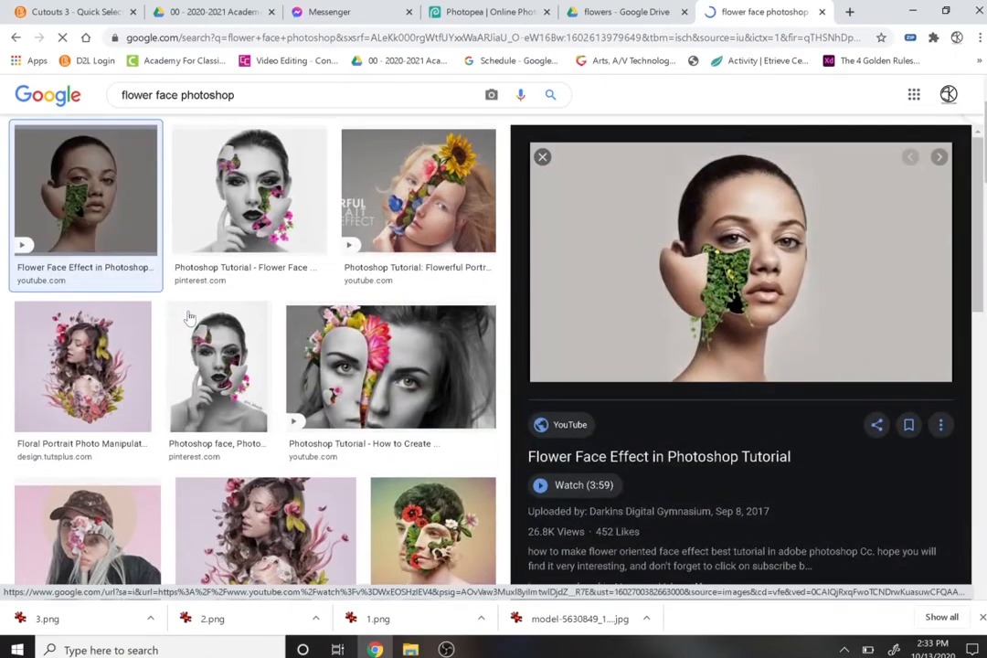
key("Right")
key("Right")
key("Right")
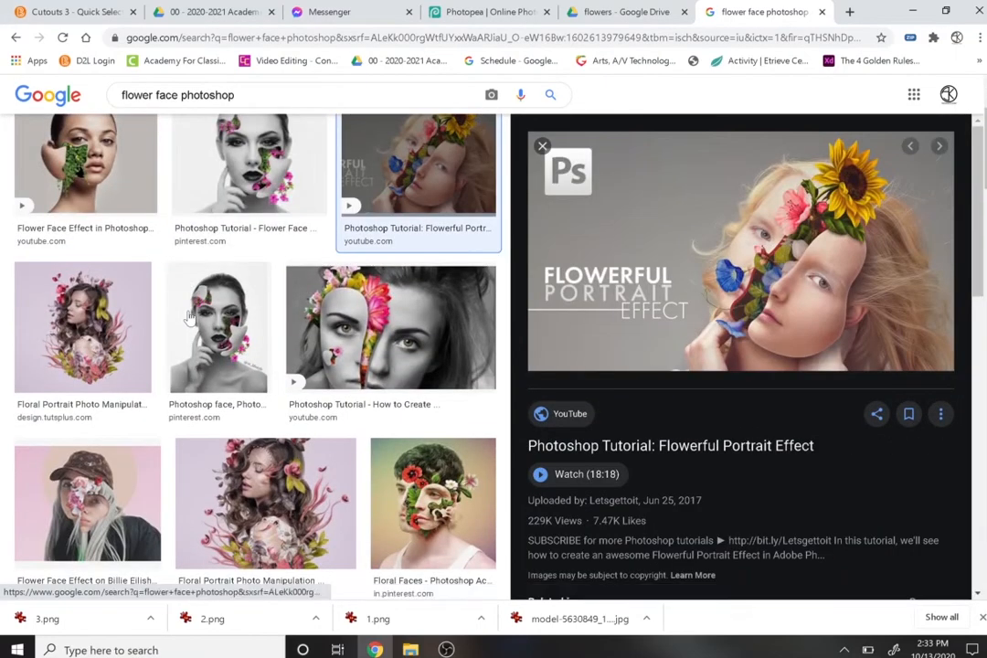
key("Right")
key("Right")
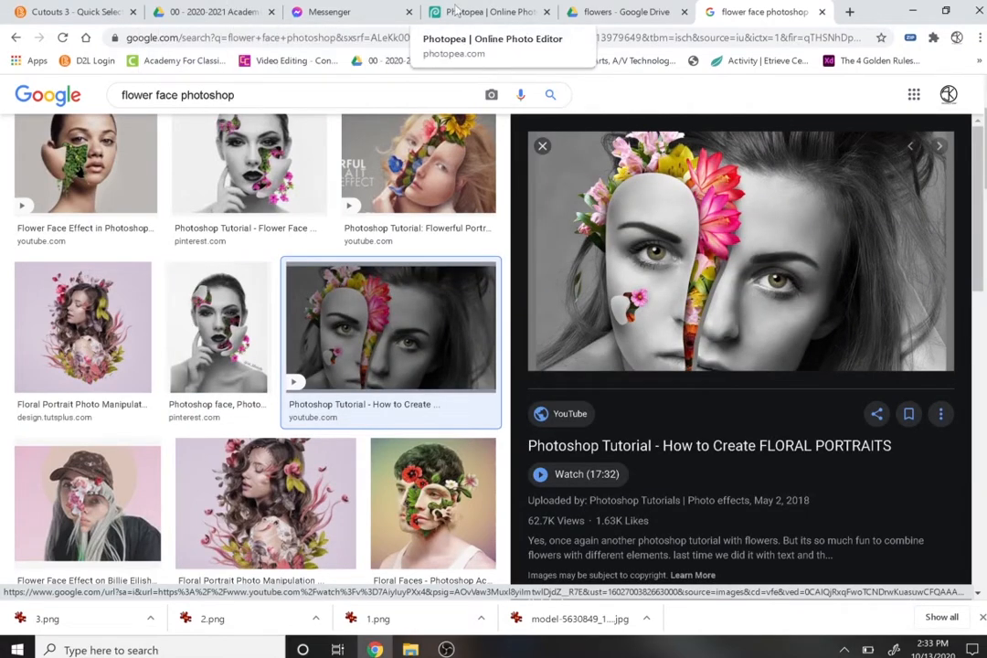
- Switch to Photopea and set the Pen tool to Path mode
left_click(499, 12)
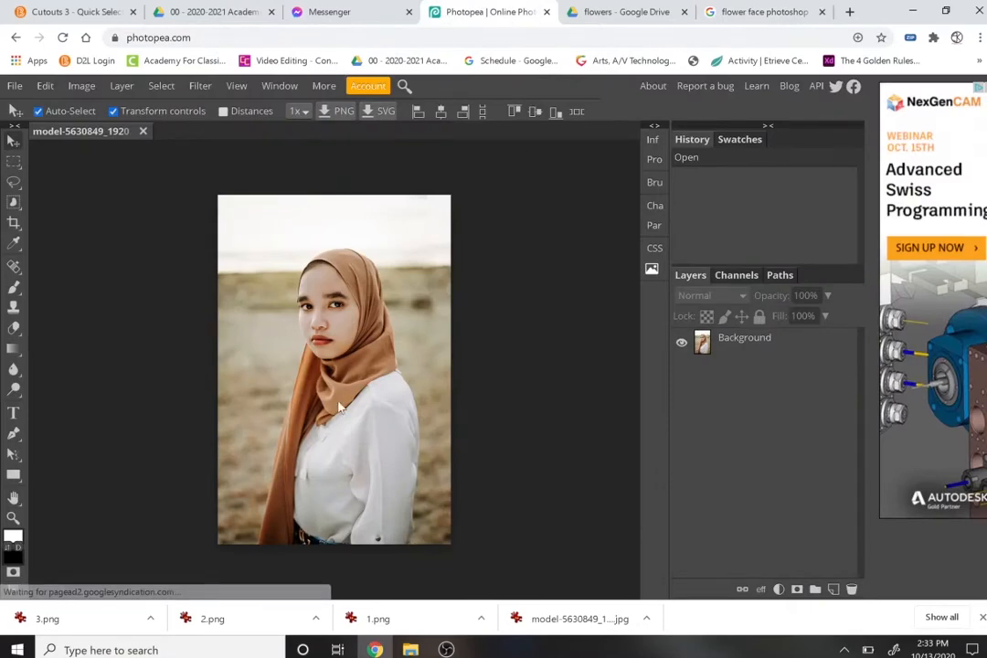
key("p")
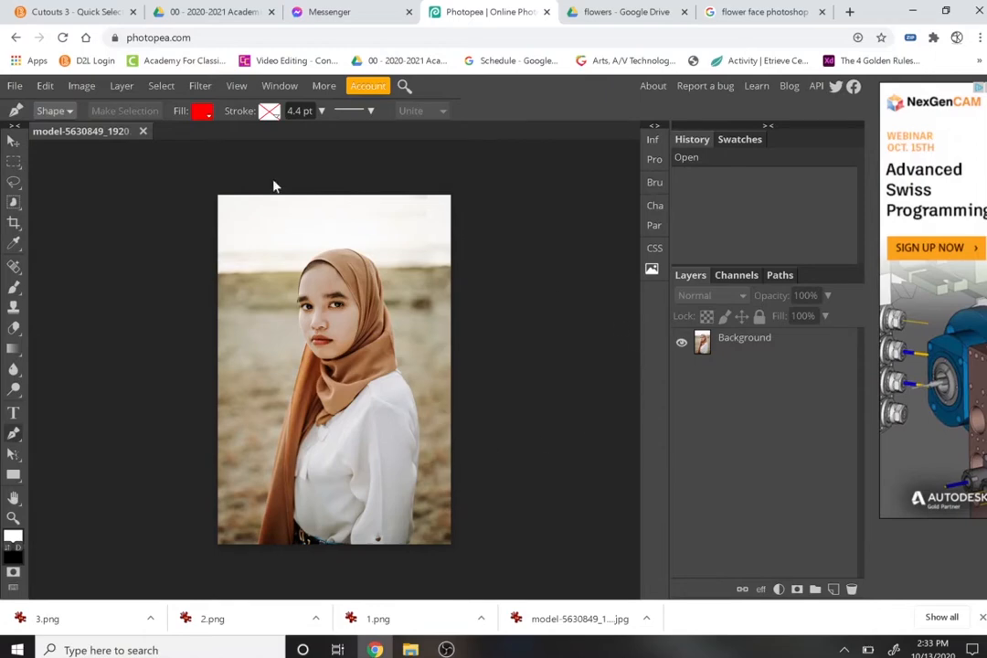
left_click(64, 111)
left_click(54, 132)
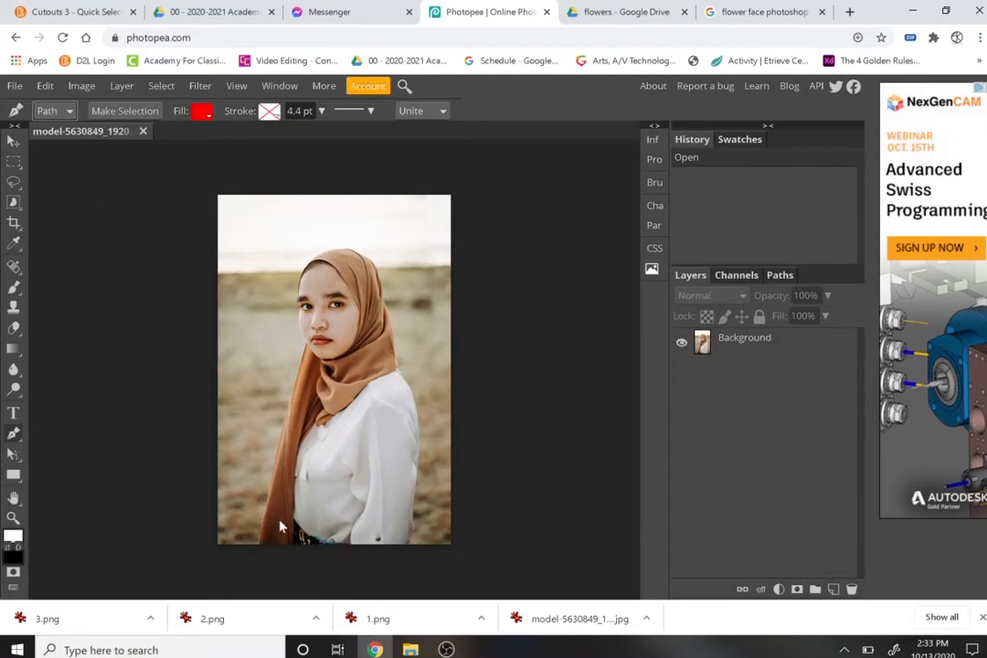
- Start a pen path on the woman's outline, tracing the hanging scarf's outer edge up to the cheek
left_click(102, 495)
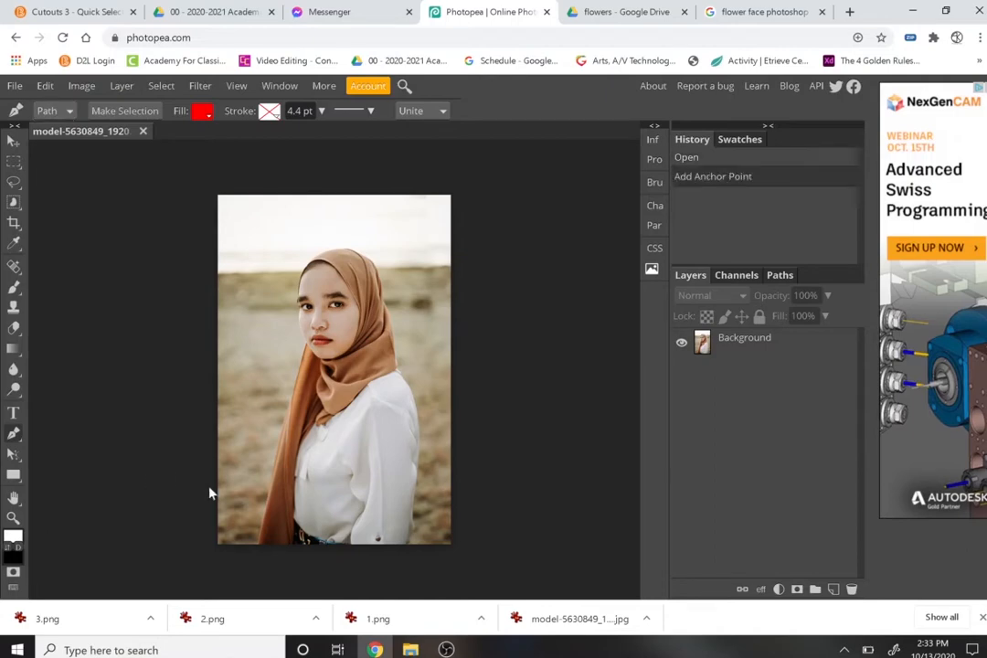
key("z")
left_click(280, 529)
left_click(280, 529)
left_click(280, 530)
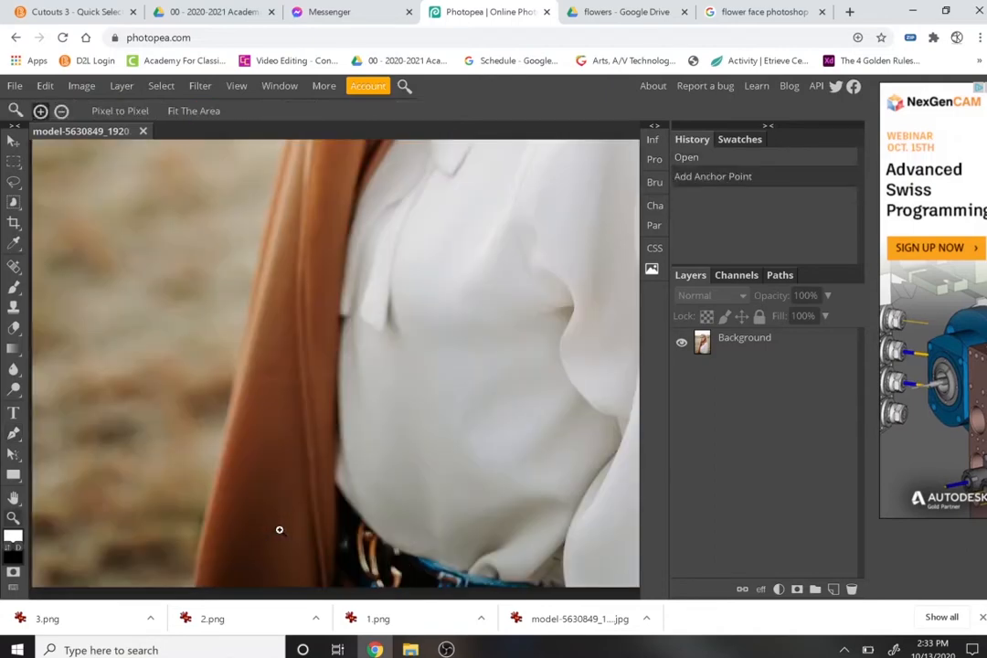
key("p")
left_click(235, 414)
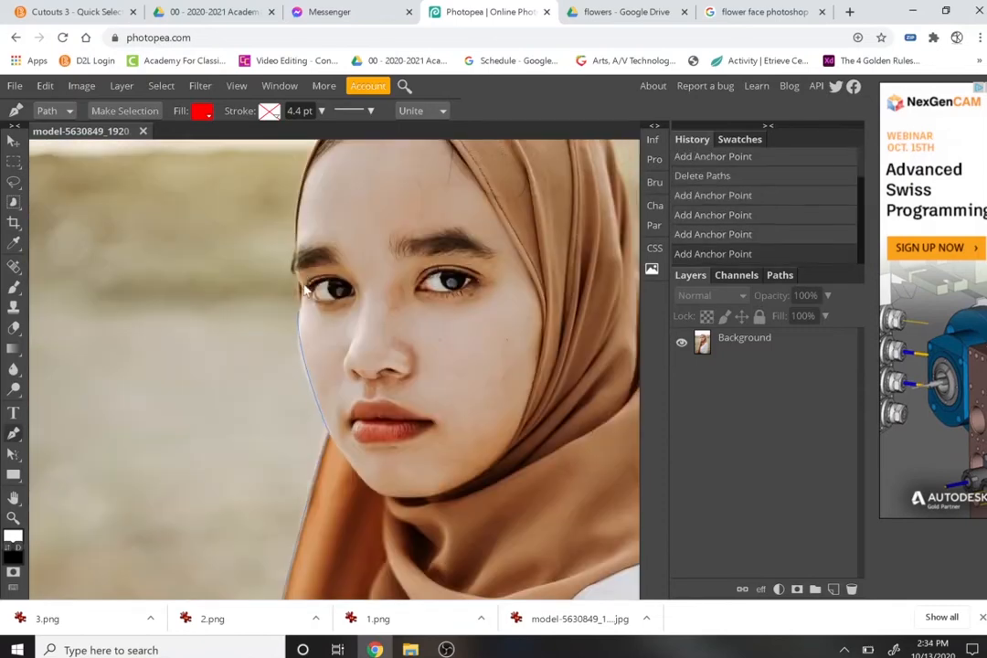
- Continue the pen path from the cheek along the forehead, over the top of the headscarf and down its back edge
left_click_drag(304, 290, 272, 468)
left_click(334, 265)
left_click(424, 236)
left_click_drag(616, 354, 572, 355)
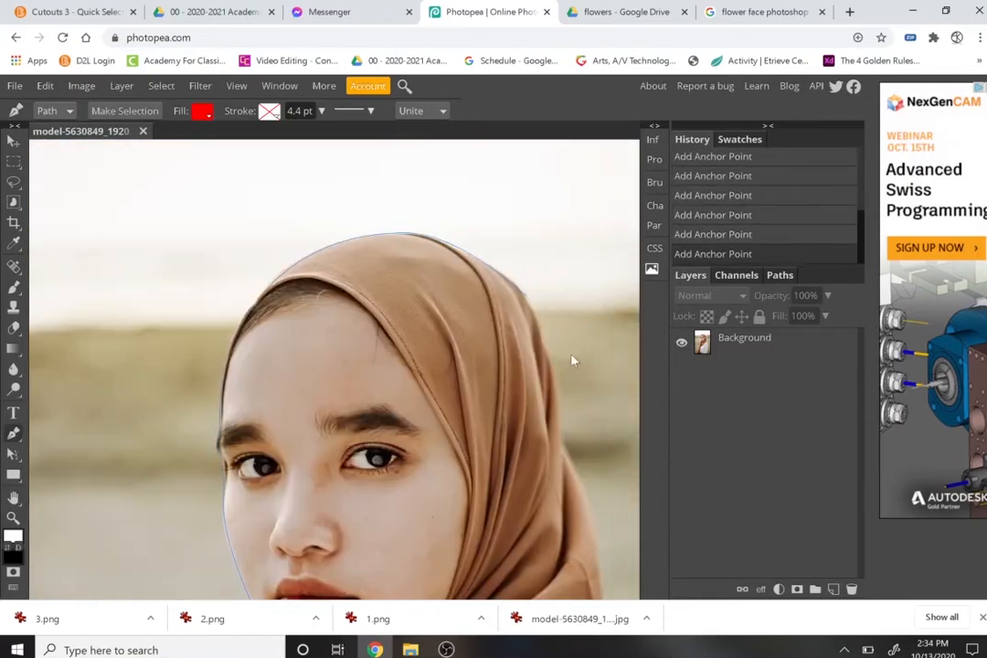
left_click(534, 313)
left_click_drag(570, 464, 364, 284)
- Continue the pen path down the woman's shoulder and the outer edge of her white sleeve toward the image's lower edge
left_click(393, 440)
left_click_drag(412, 517, 300, 356)
left_click(364, 516)
left_click_drag(364, 516, 359, 229)
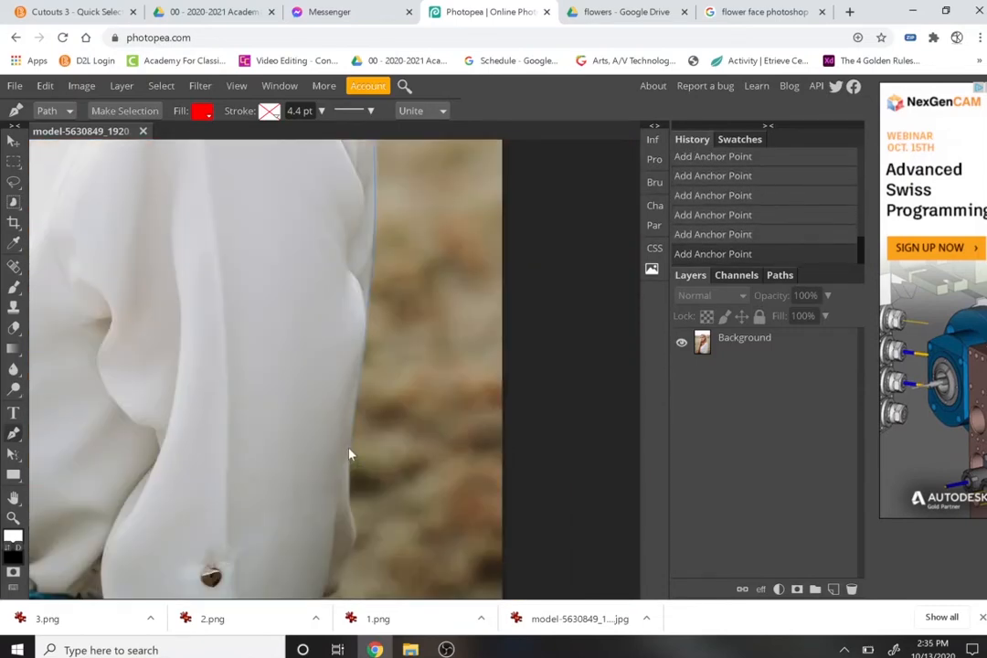
left_click(350, 456)
left_click_drag(338, 594, 353, 458)
key("ctrl+z")
left_click(353, 458)
- Convert the path around the woman into a selection and fit the whole image in view
left_click(125, 111)
left_click(13, 518)
left_click(194, 110)
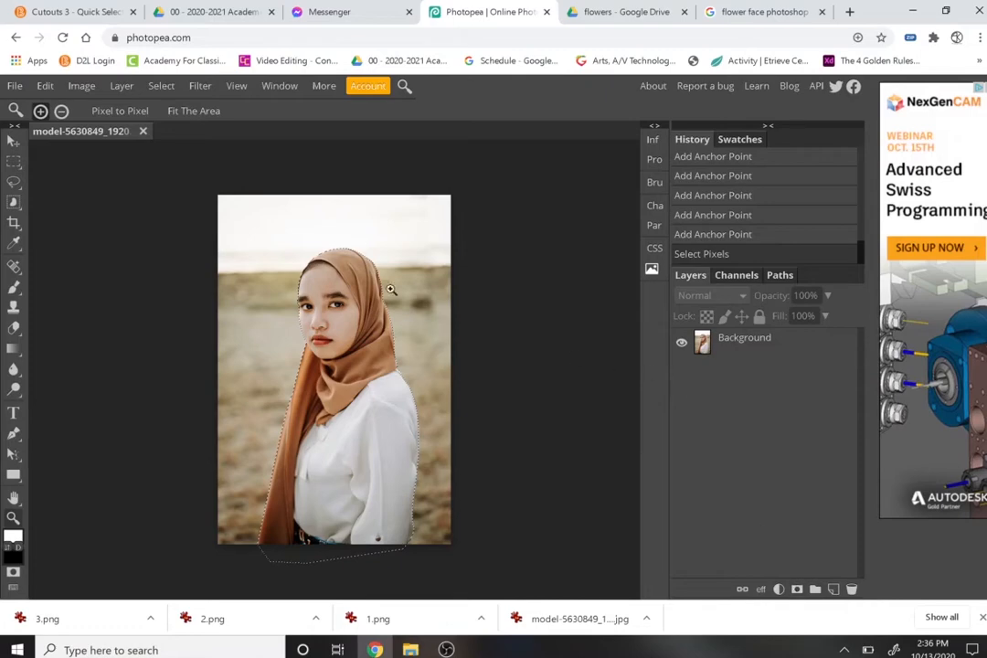
right_click(757, 355)
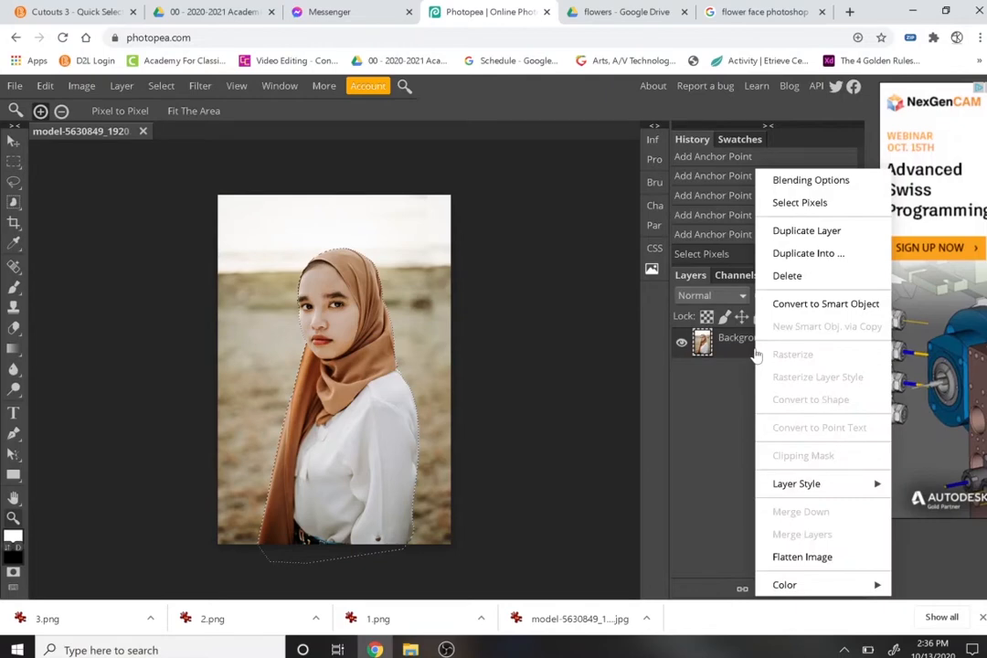
left_click(717, 407)
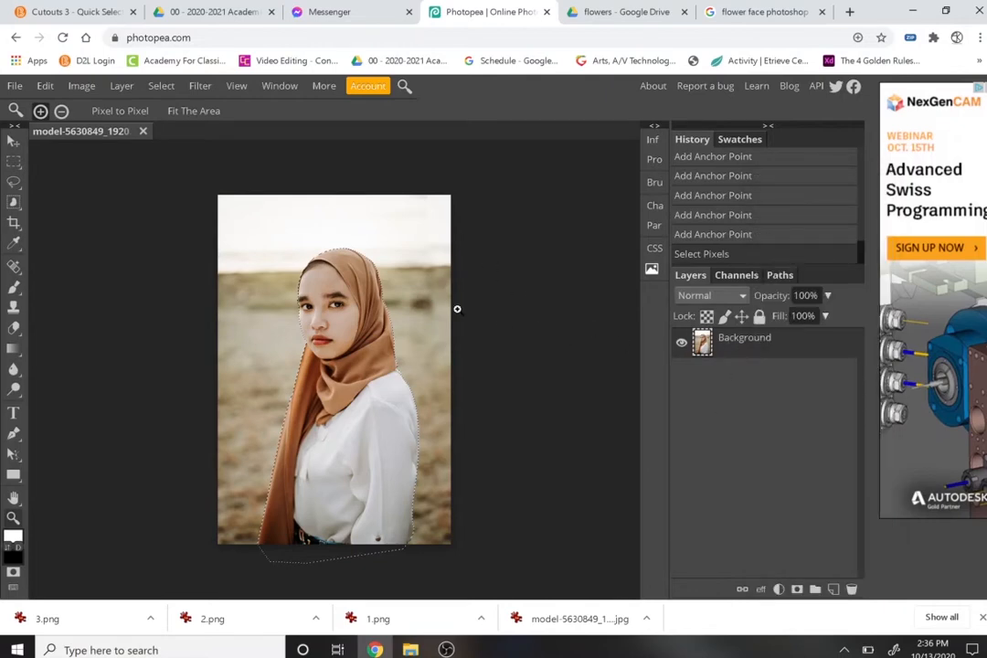
- Invert the selection, delete the background surrounding the woman, and deselect
left_click(162, 85)
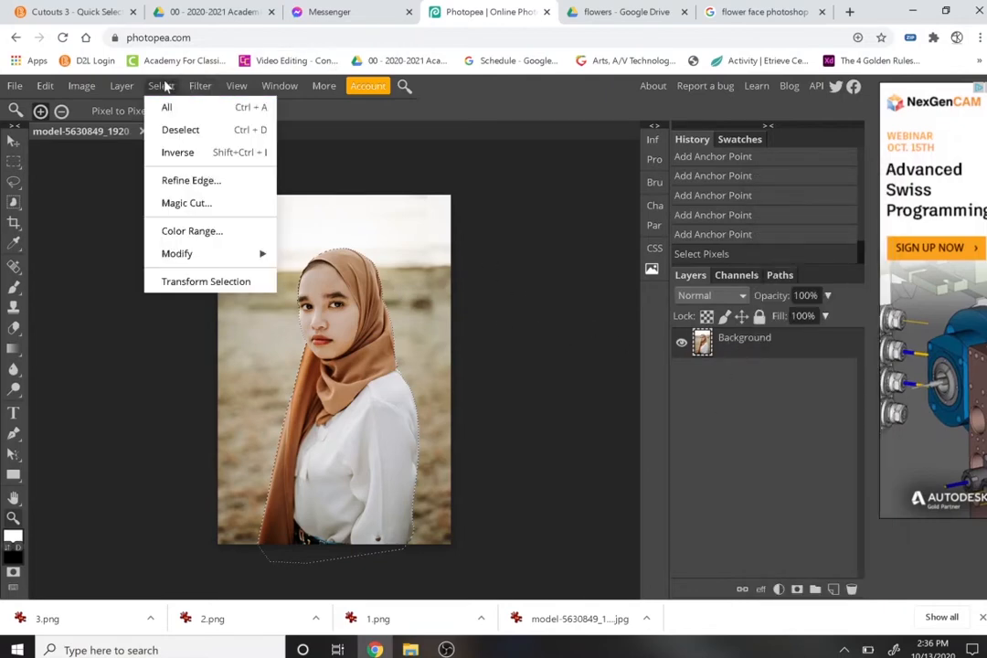
left_click(176, 152)
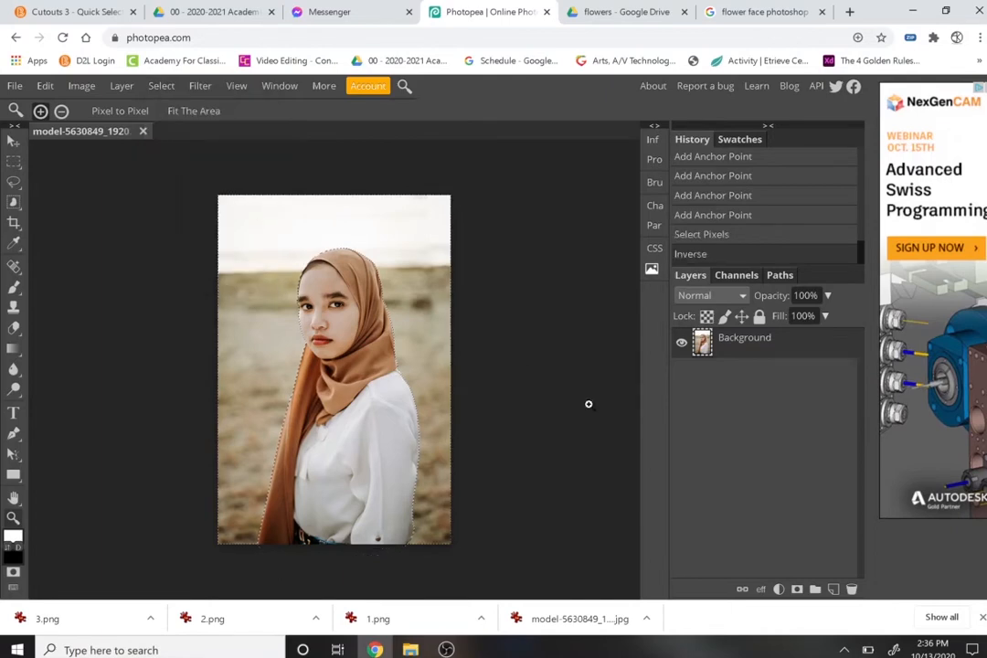
key("Delete")
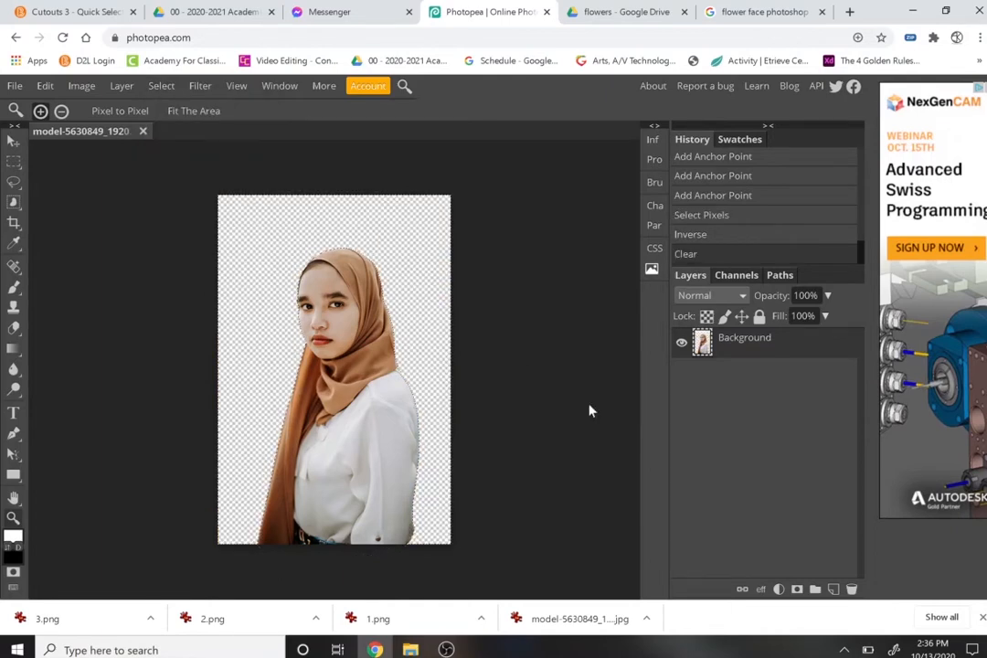
key("ctrl+d")
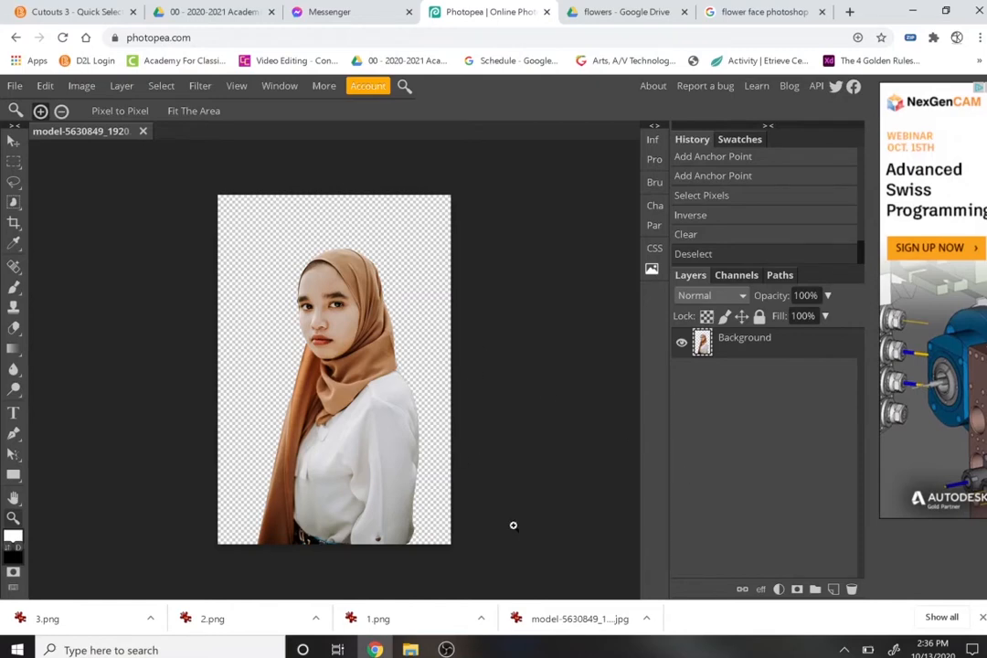
- Add a Gradient Fill layer with the Linear style and an angle of -90°
left_click(779, 590)
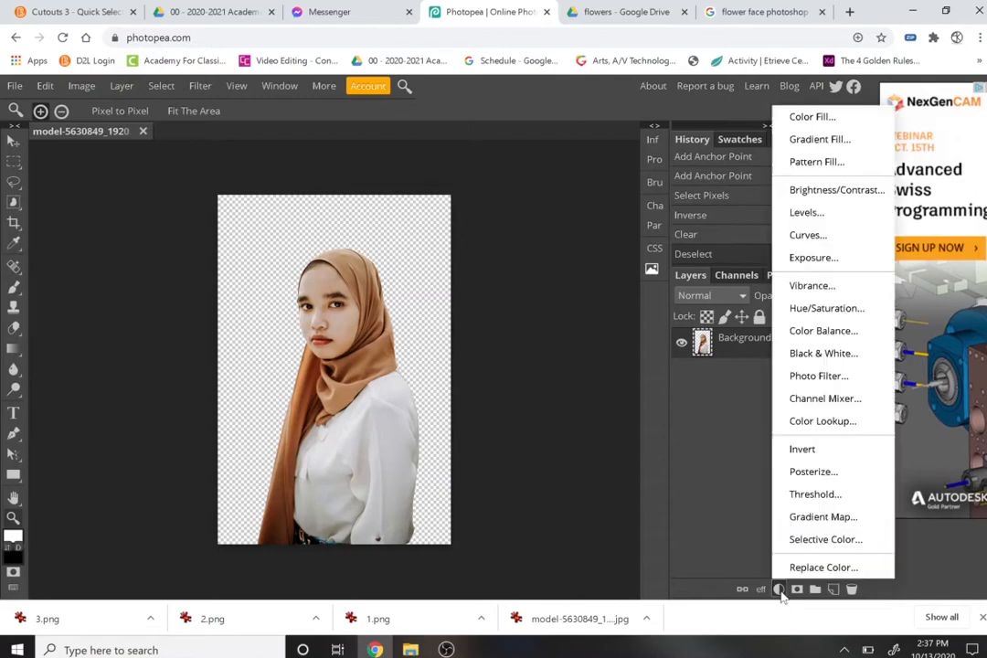
left_click(827, 144)
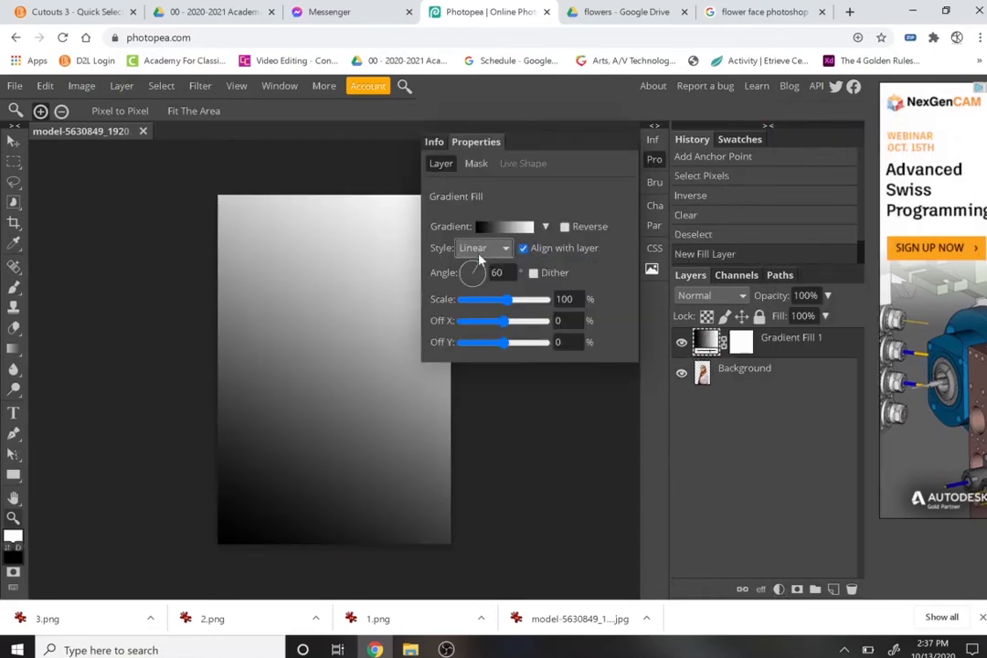
left_click(479, 254)
left_click(490, 270)
left_click_drag(482, 273, 490, 283)
mouse_move(491, 289)
left_mouse_down()
mouse_move(462, 274)
mouse_move(473, 298)
left_mouse_up()
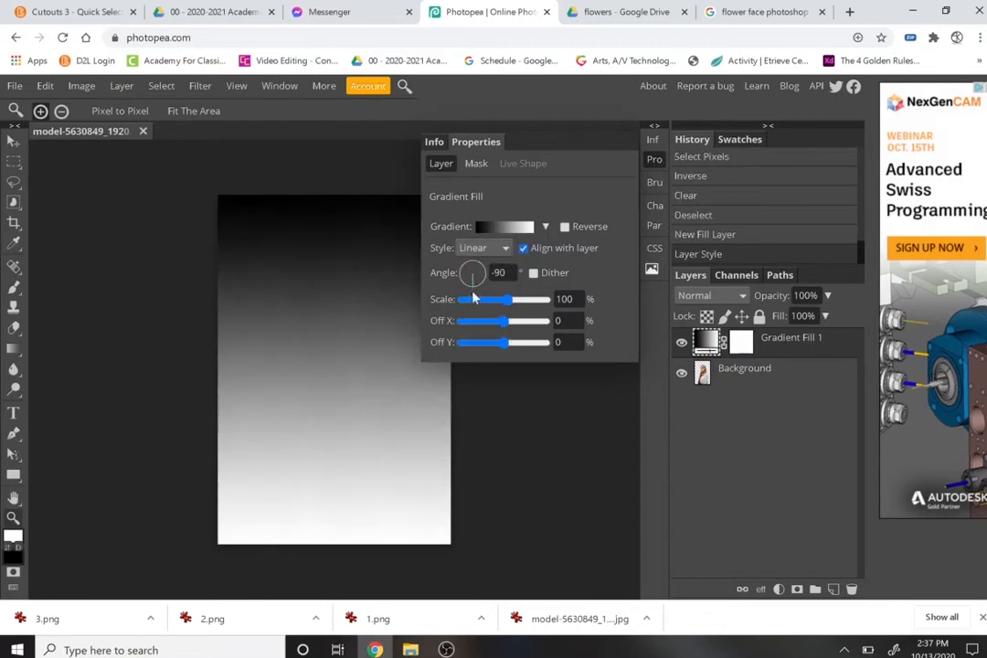
- Set the gradient's starting colour to the dark slate blue 2e323e
left_click(489, 227)
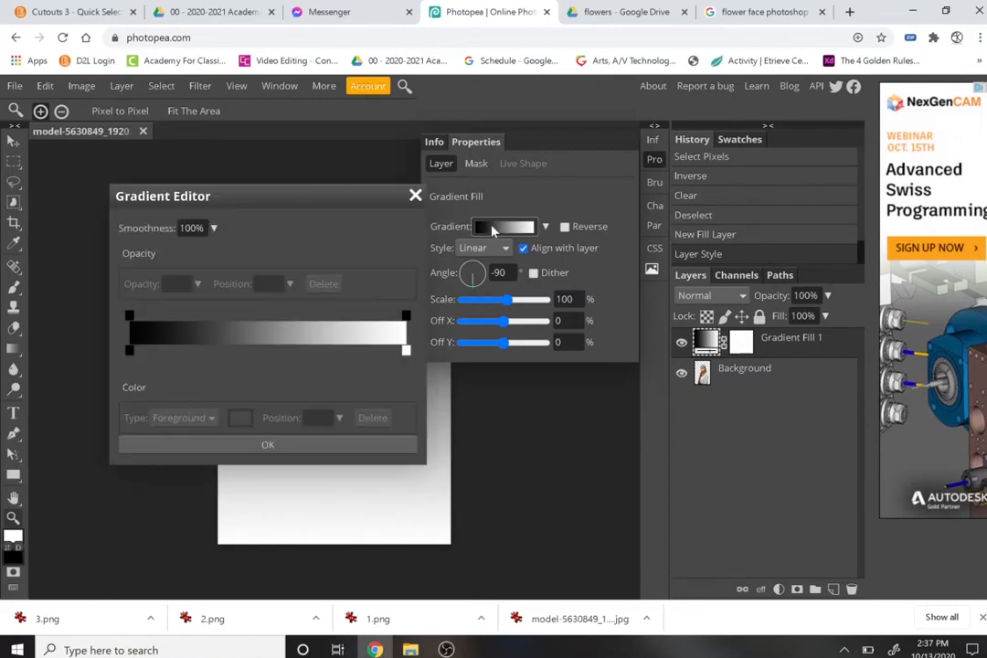
left_click(129, 352)
double_click(129, 352)
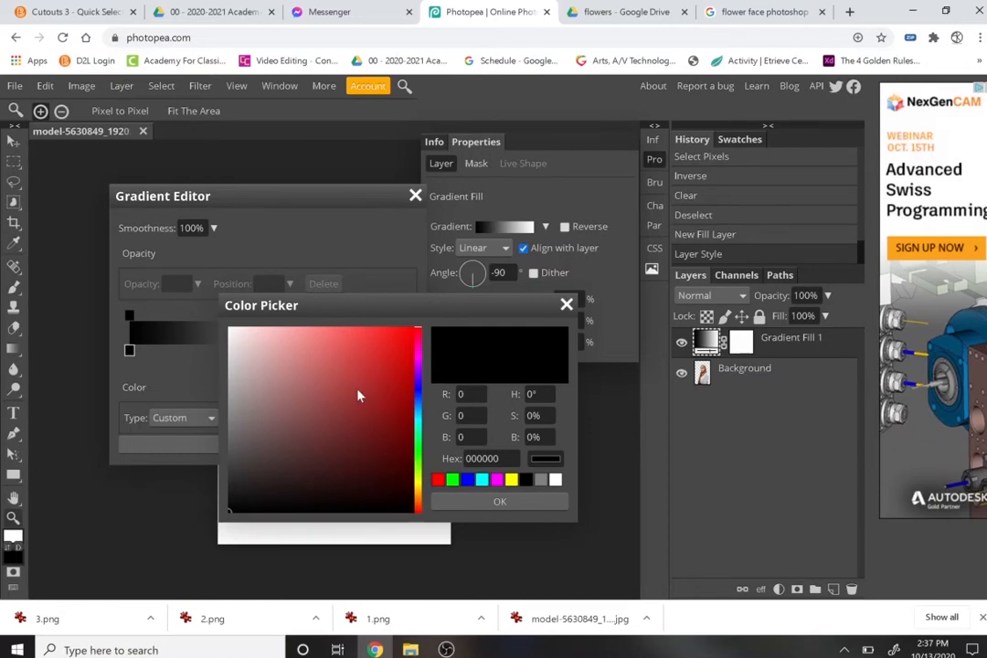
left_click(418, 398)
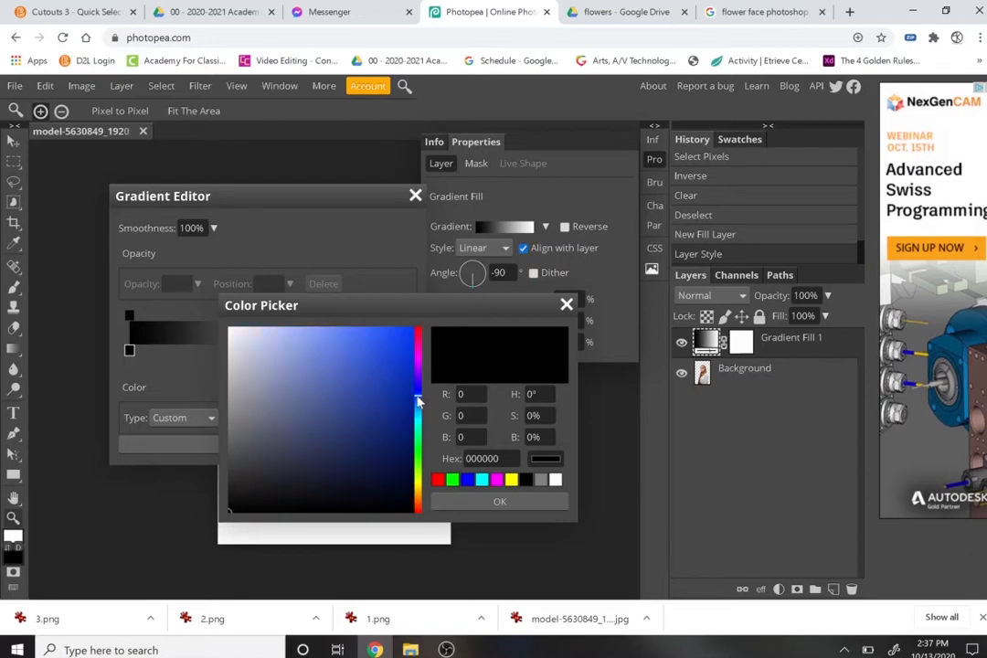
left_click(321, 418)
left_click_drag(321, 419, 277, 440)
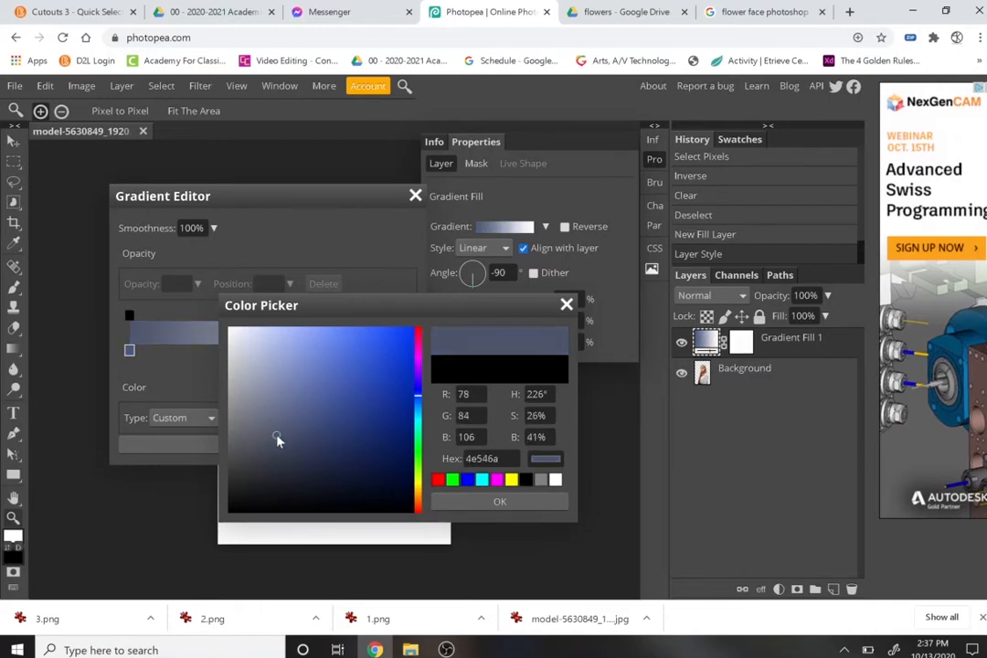
left_click(480, 502)
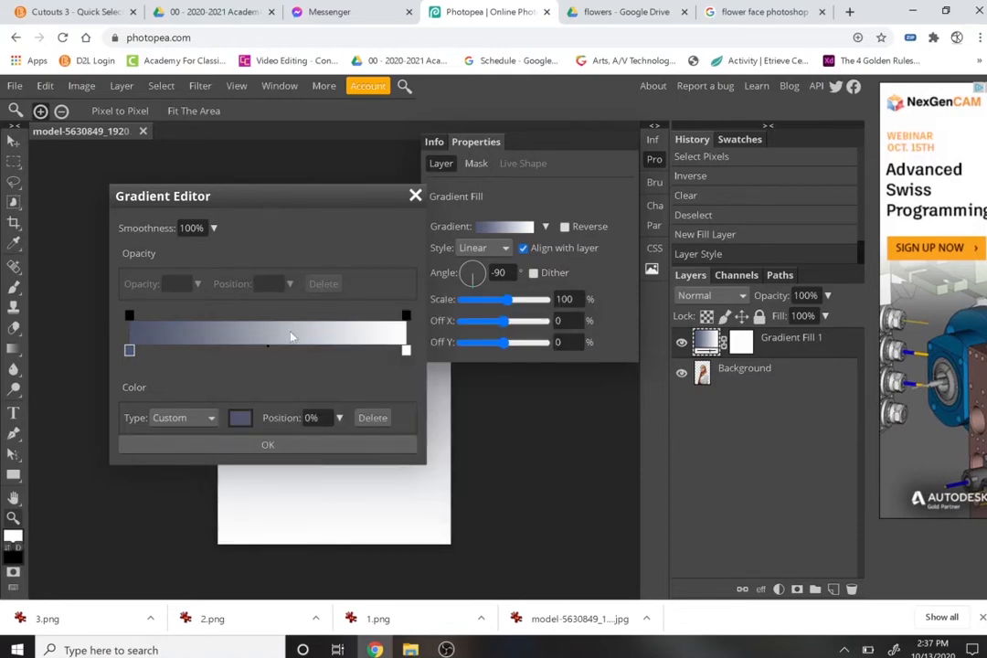
double_click(130, 354)
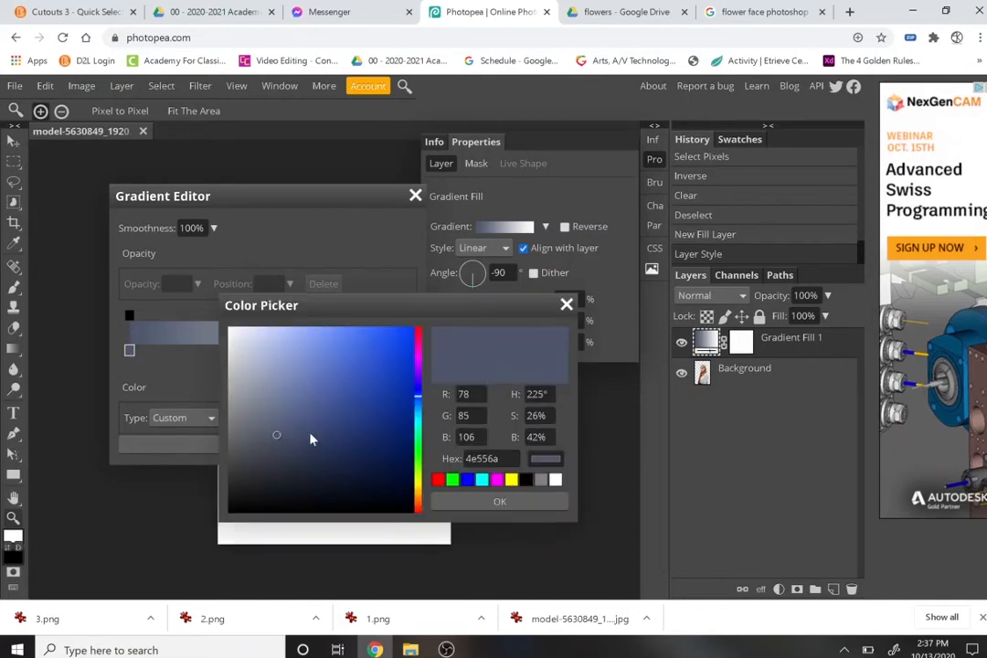
left_click_drag(283, 457, 278, 469)
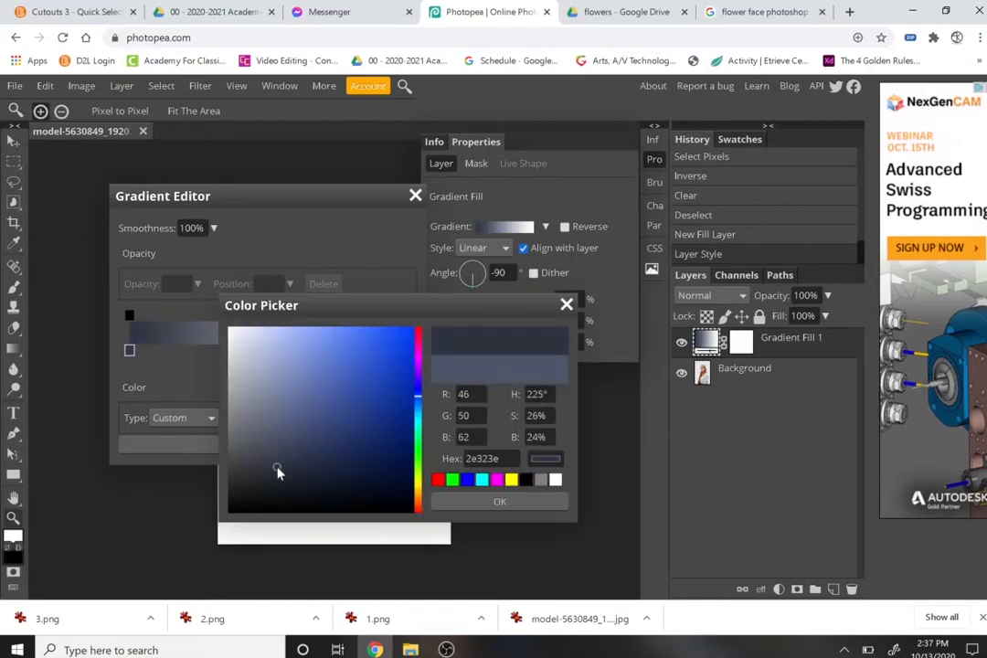
left_click(453, 499)
- Set the gradient's end colour to the grey-blue 6e768f and place the gradient layer beneath the woman's cutout layer
left_click(407, 352)
double_click(406, 354)
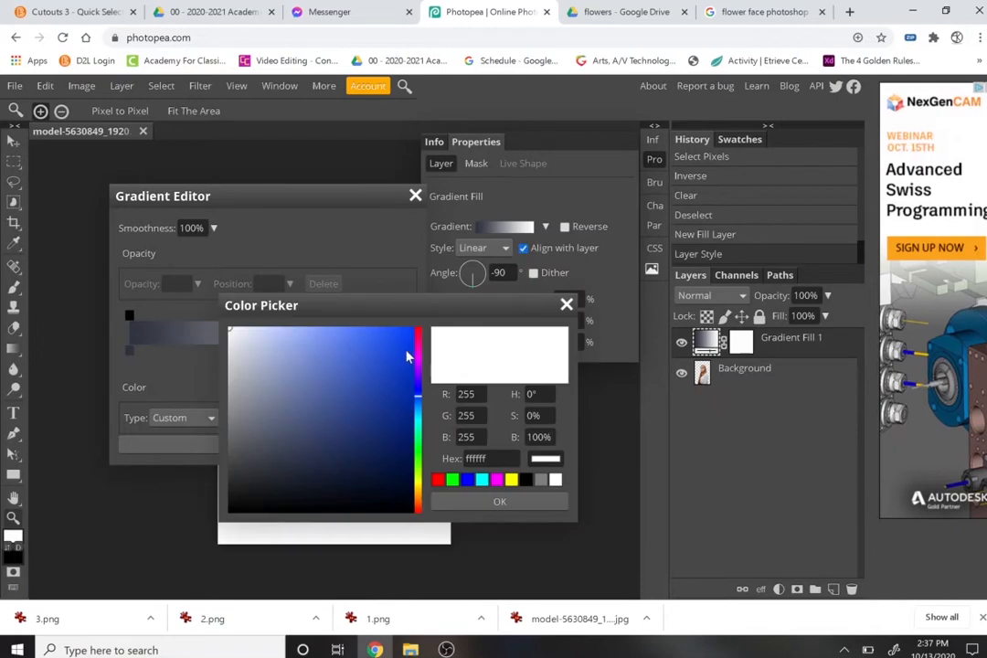
left_click_drag(262, 428, 271, 414)
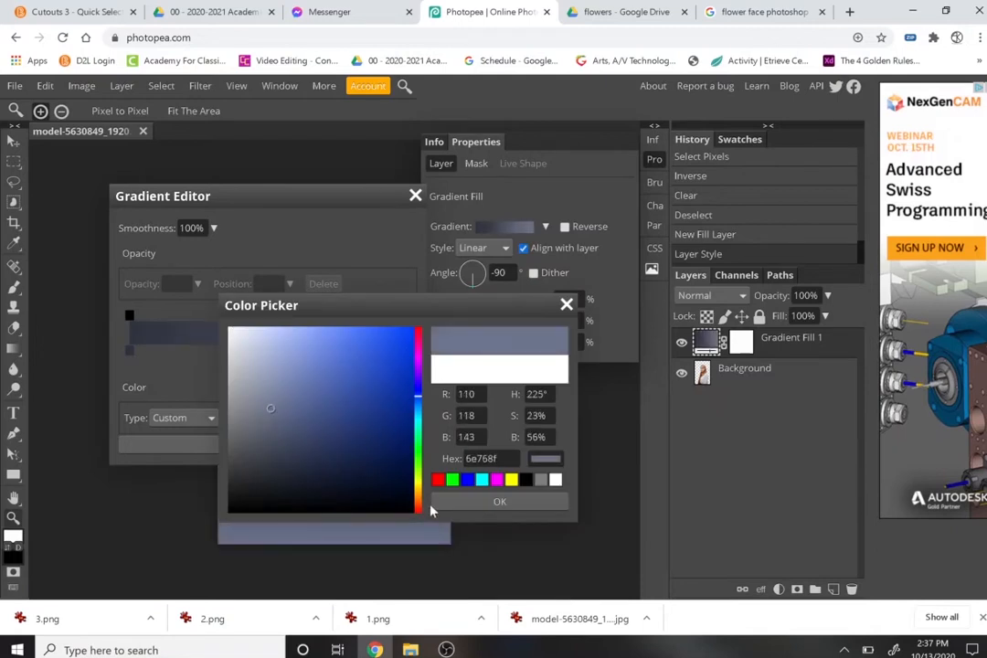
left_click(463, 501)
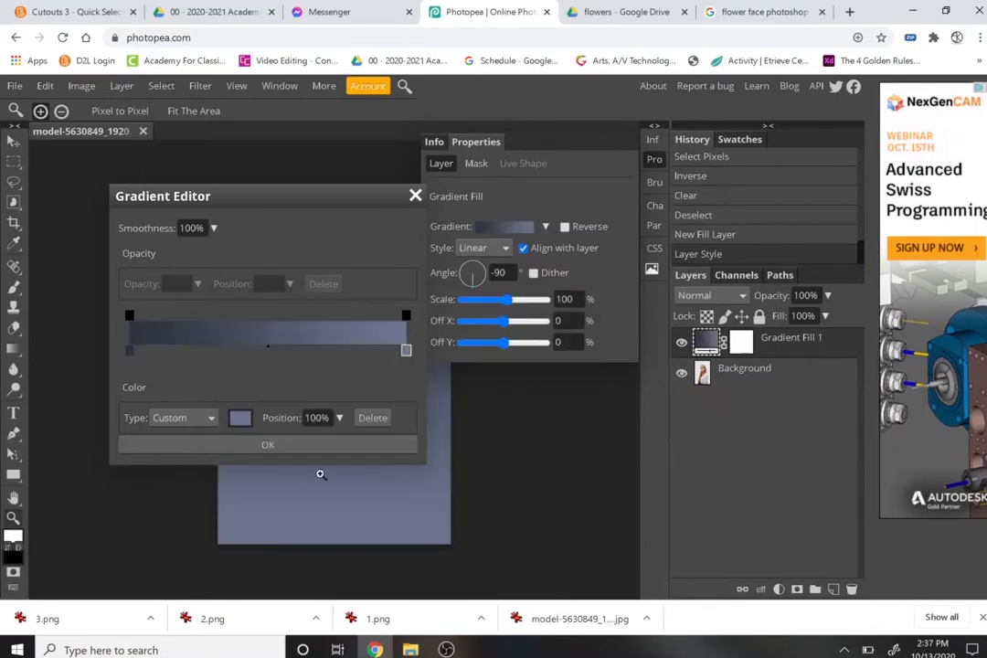
left_click(260, 450)
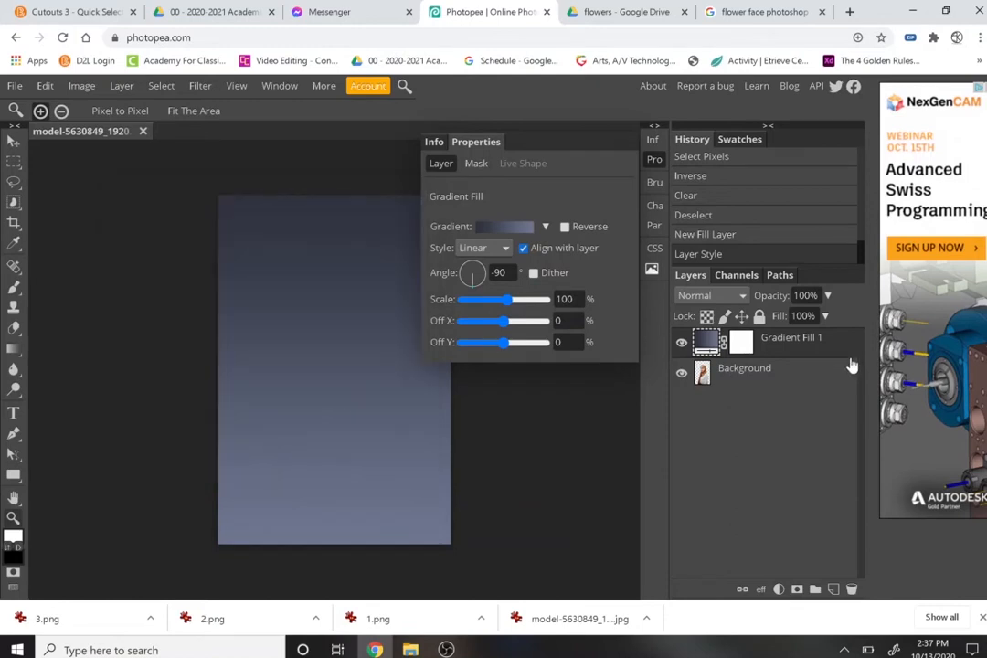
left_click_drag(795, 341, 801, 408)
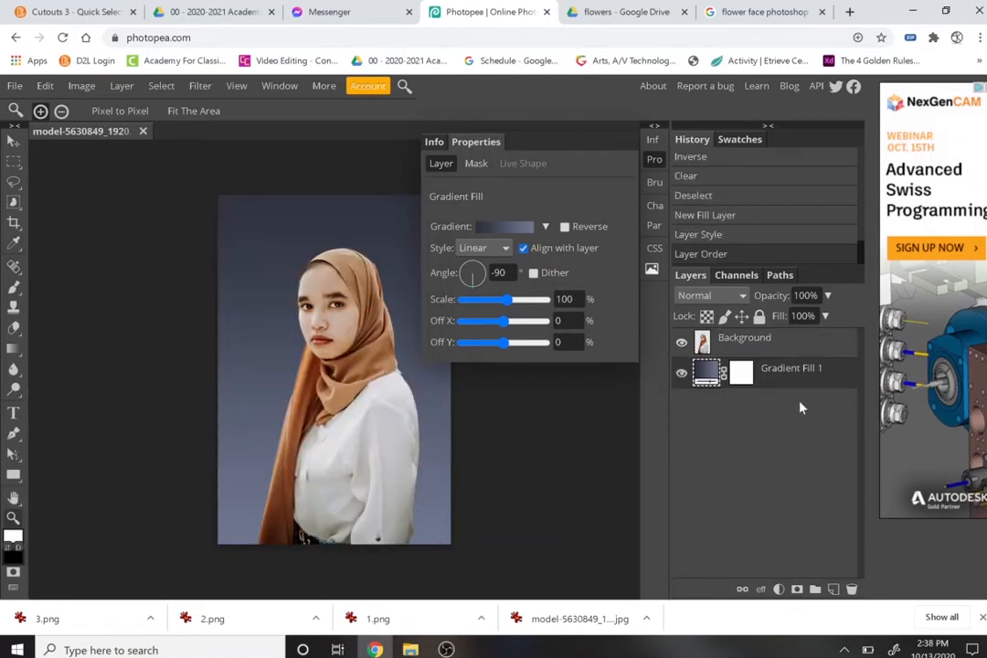
left_click(654, 163)
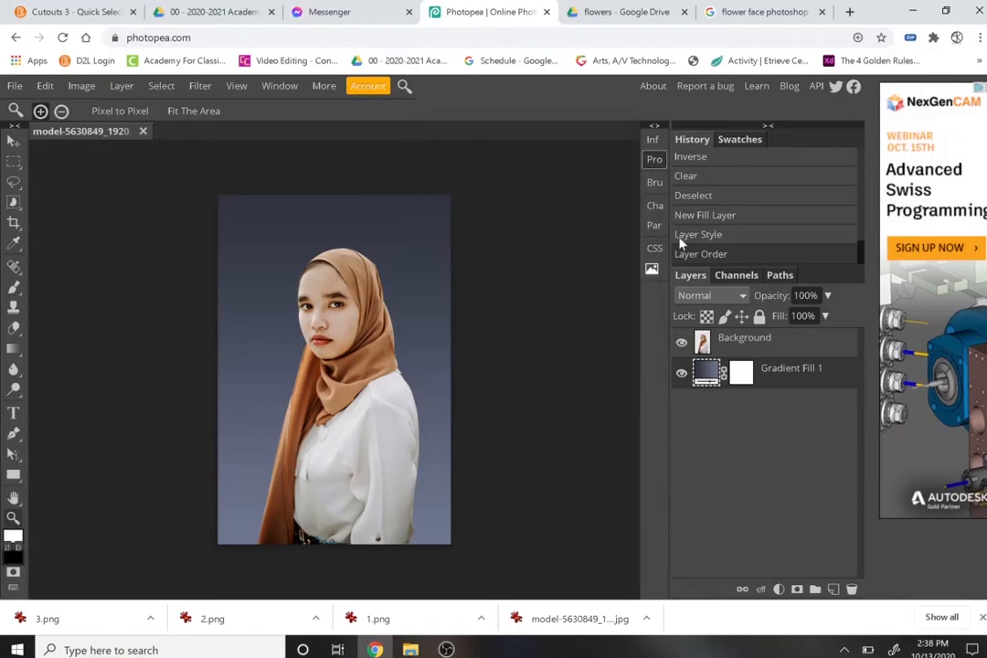
- Add a Hue/Saturation adjustment layer directly above the gradient fill and set its hue to -61
left_click(780, 591)
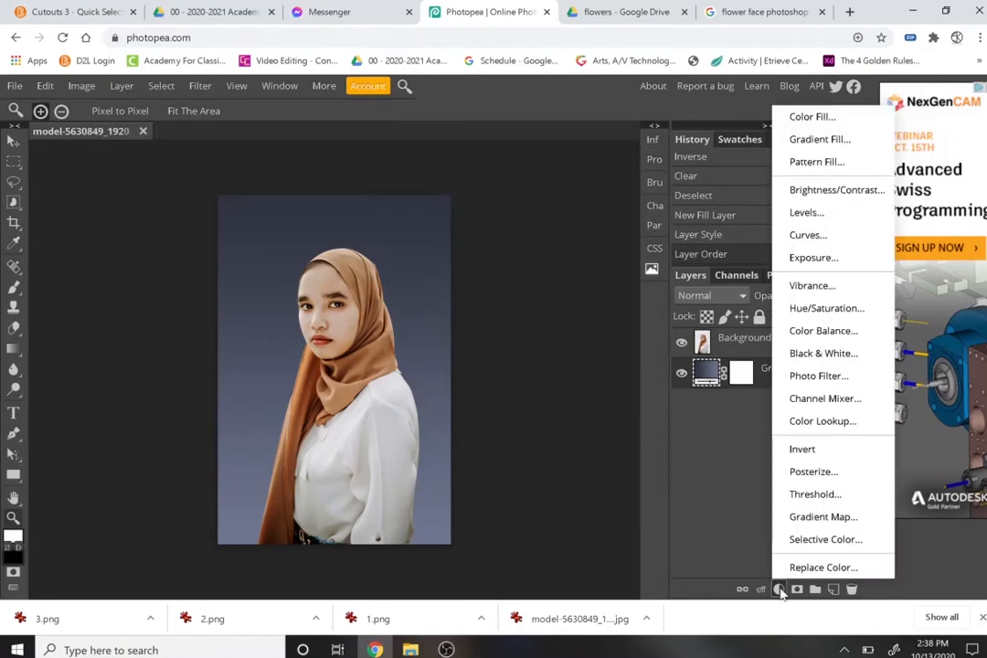
left_click(828, 309)
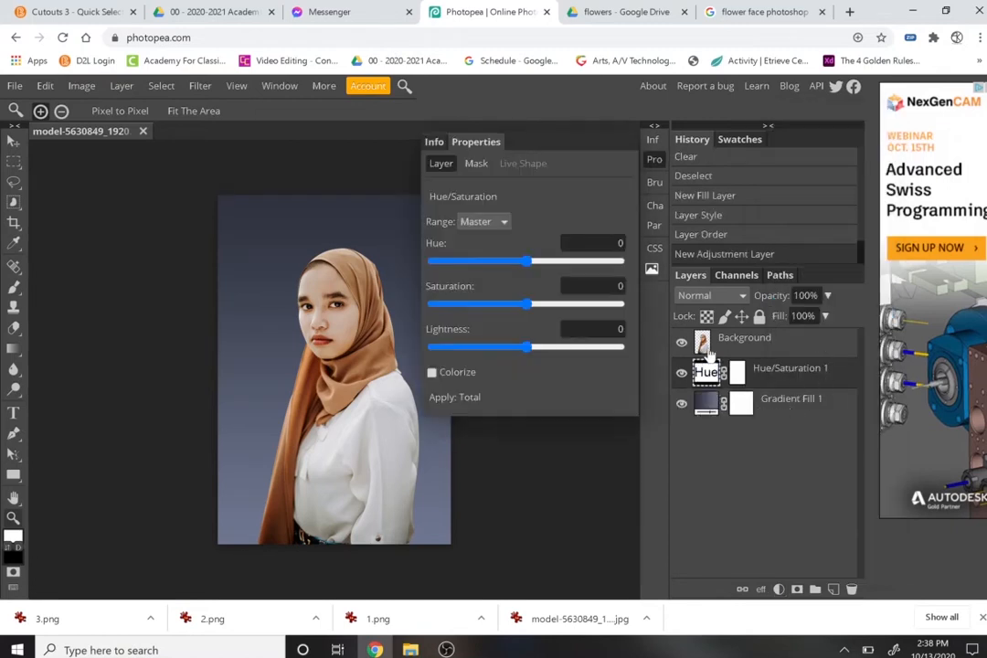
left_click_drag(527, 261, 495, 264)
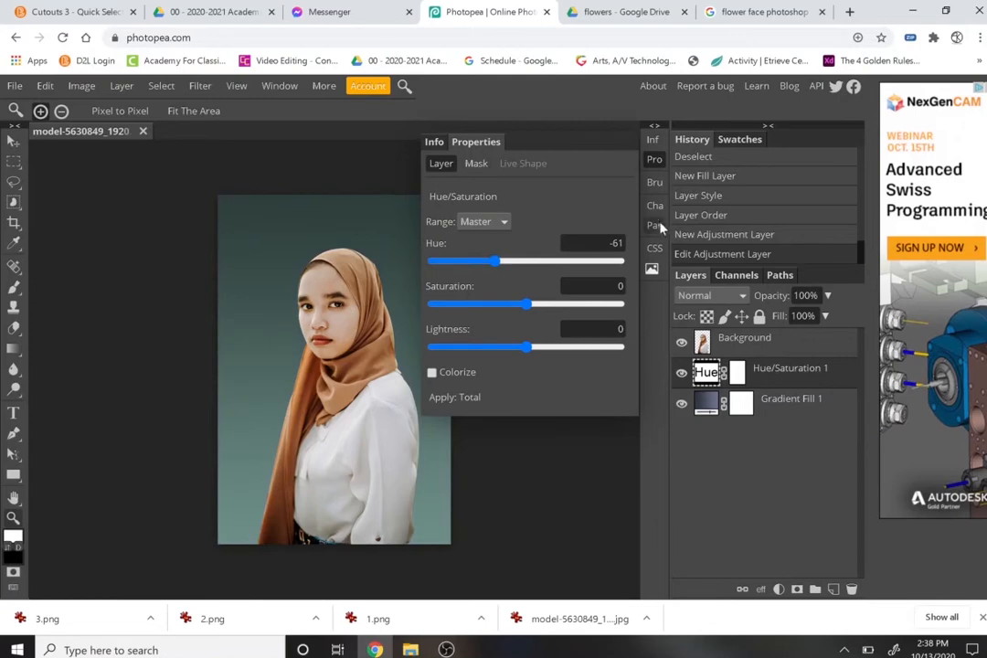
left_click(653, 161)
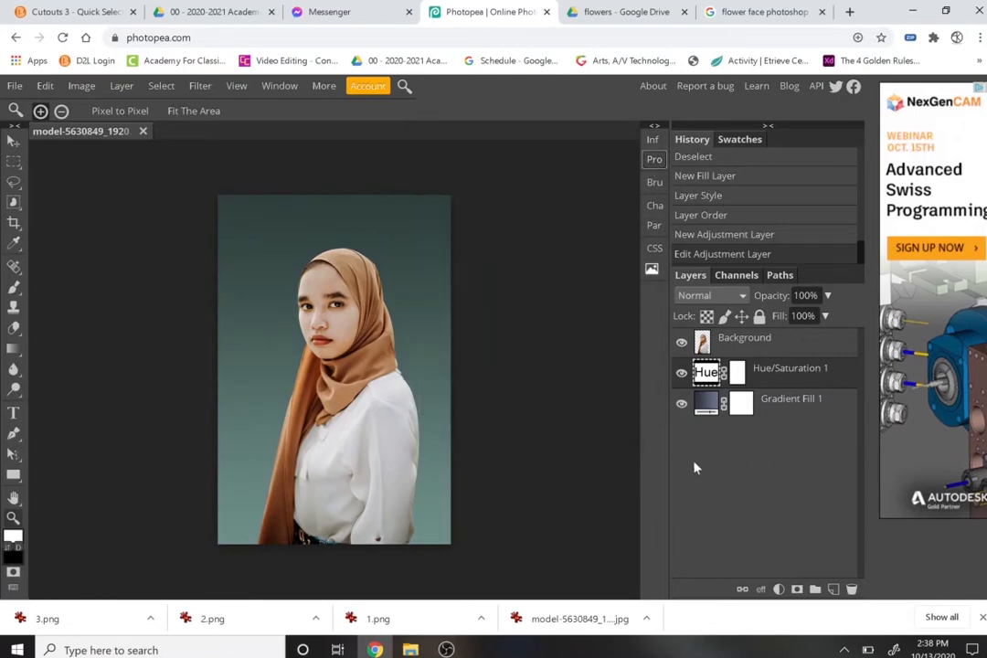
- Start a Pen tool path in Path mode at the base of the chin, with the woman's cutout layer selected
left_click(727, 346)
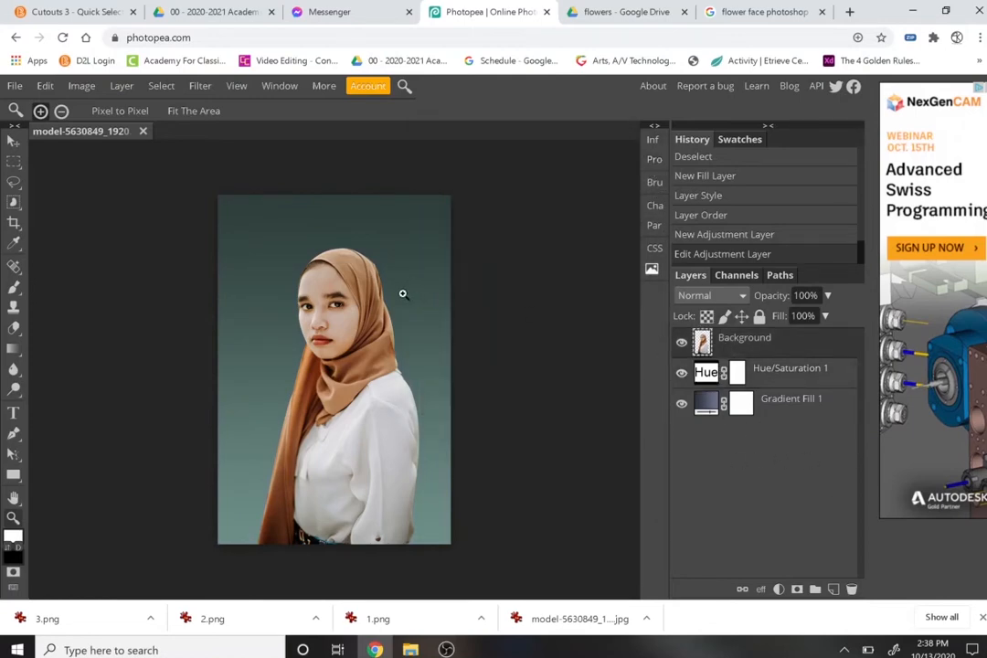
left_click(345, 307)
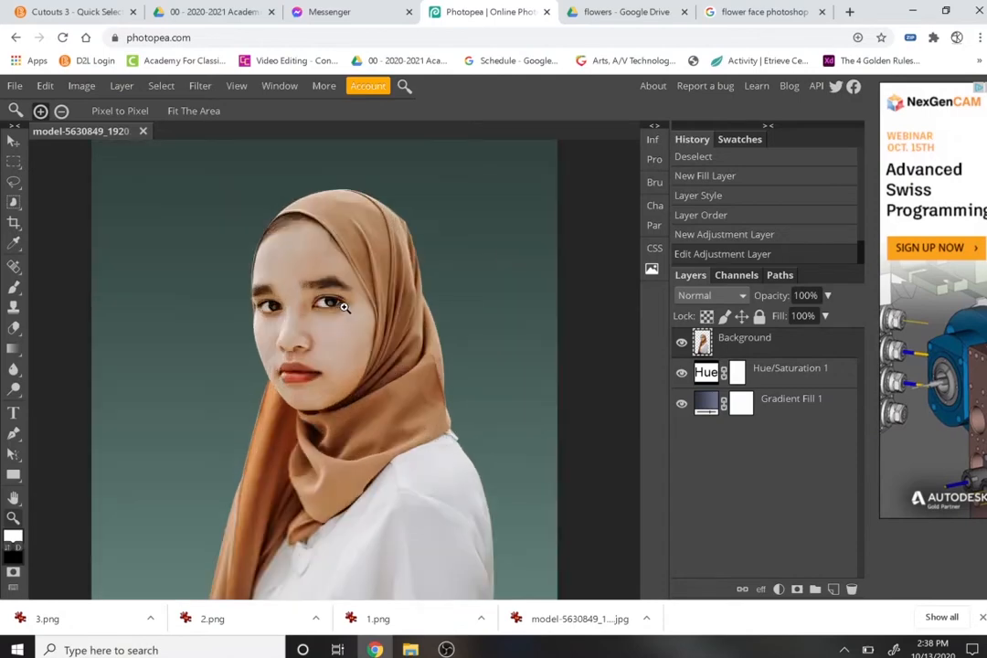
left_click(345, 307)
left_click_drag(344, 307, 366, 370)
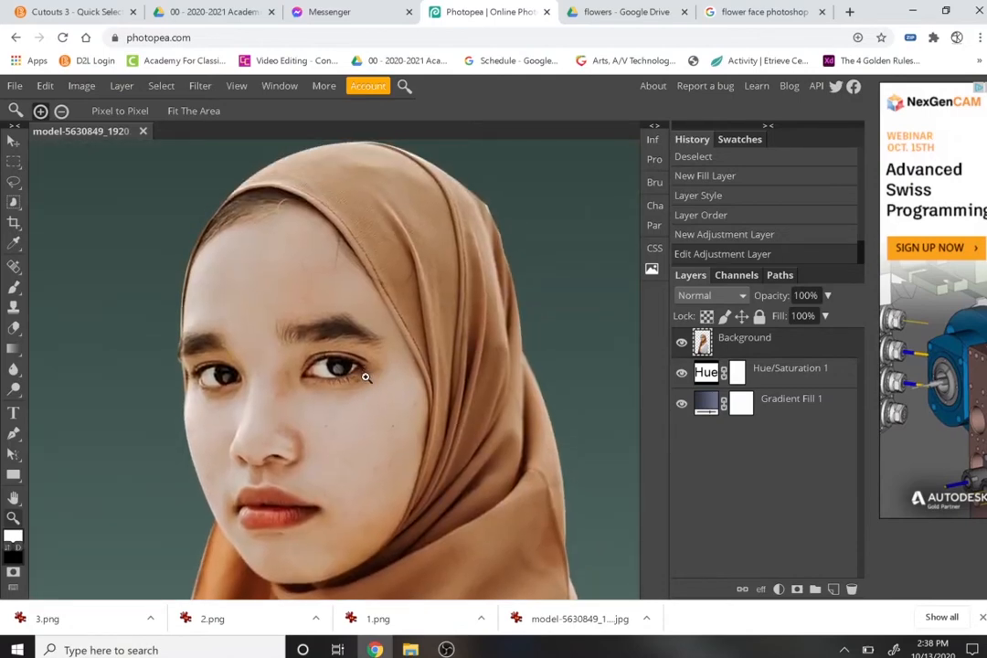
key("p")
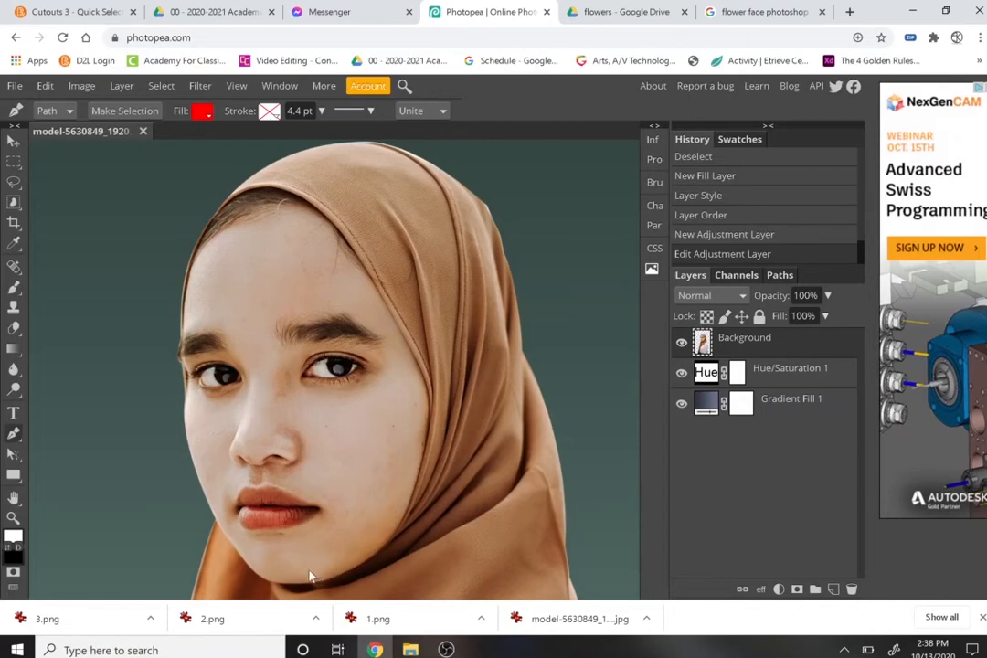
key("p")
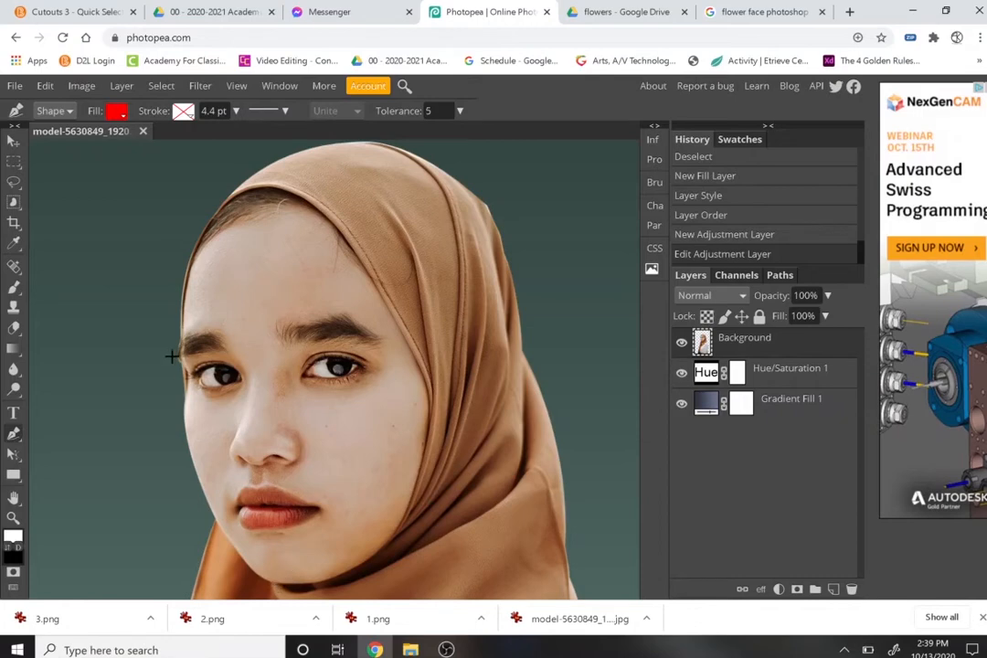
key("shift+p")
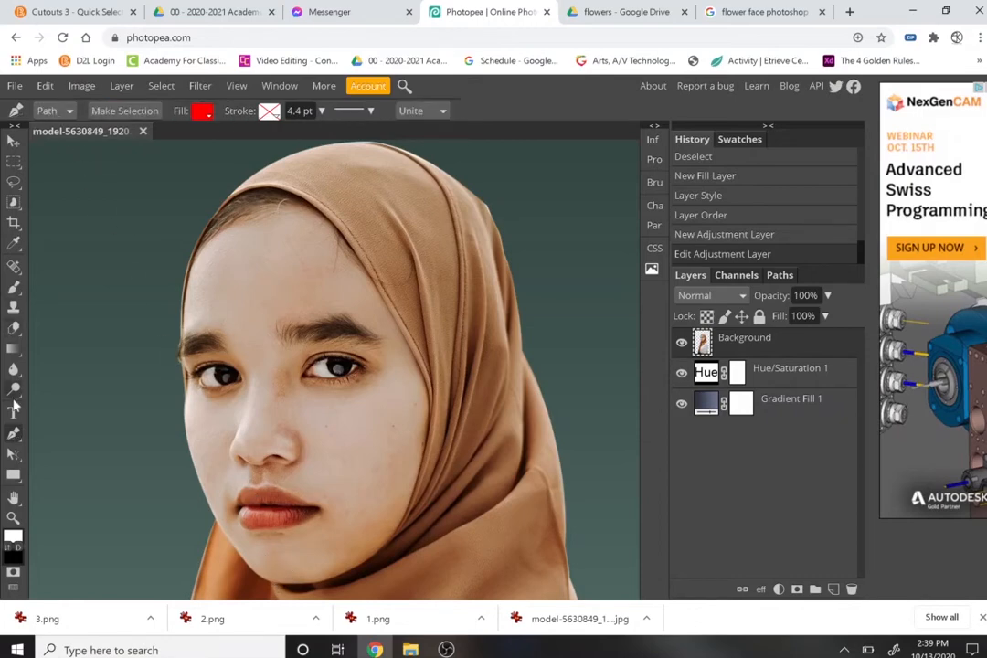
right_click(19, 439)
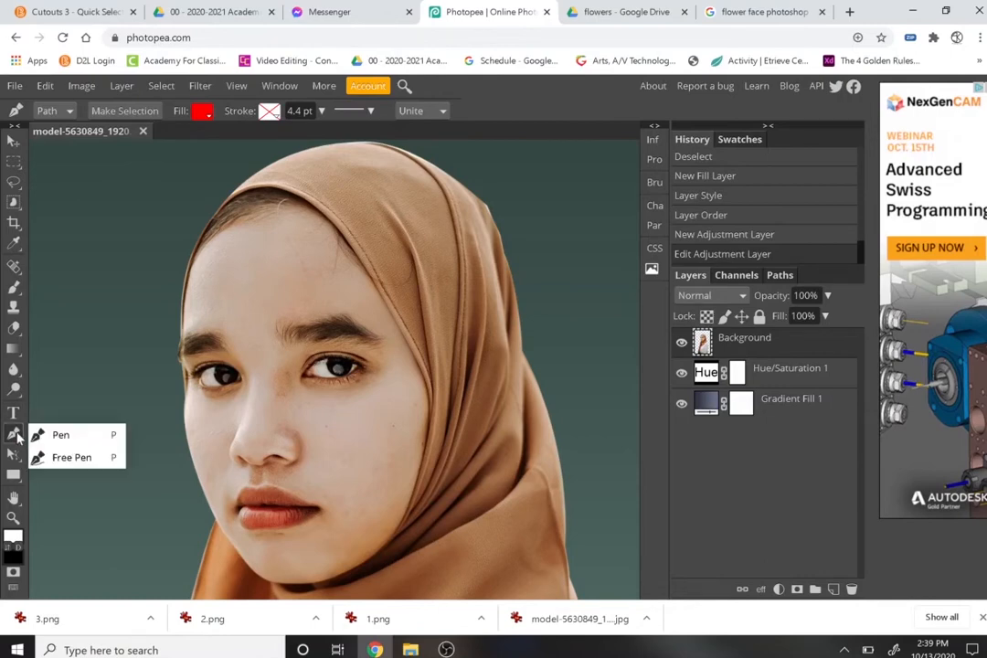
left_click(37, 436)
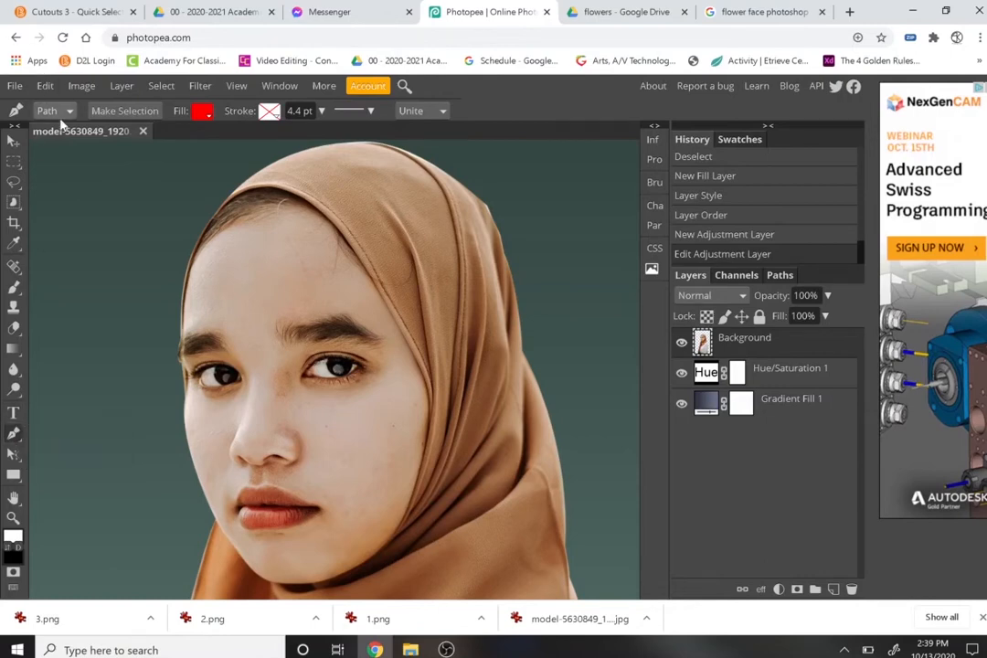
left_click(286, 582)
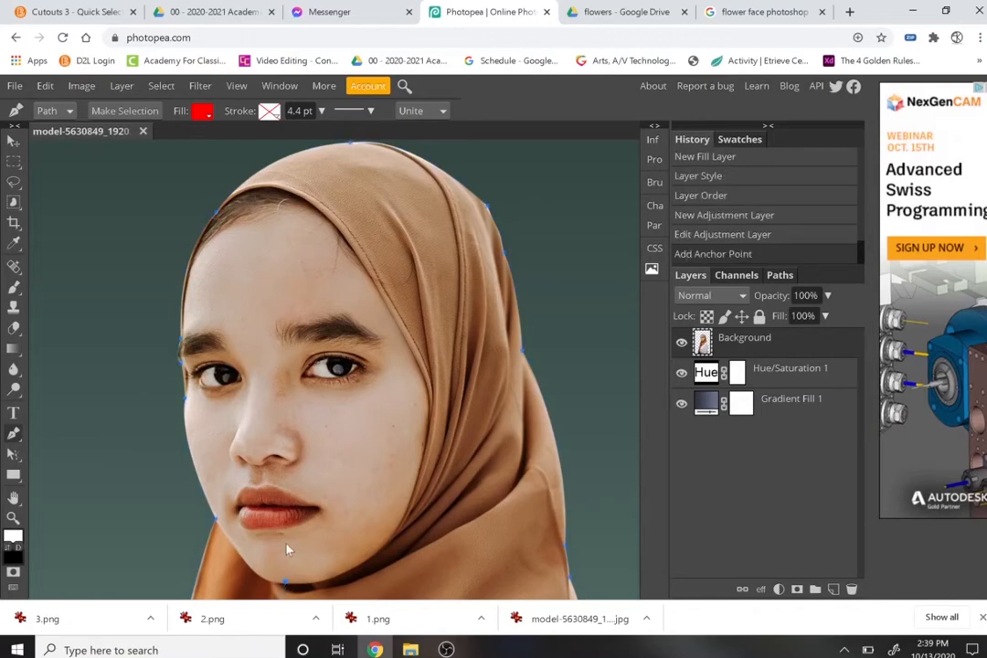
key("Delete")
left_click(287, 582)
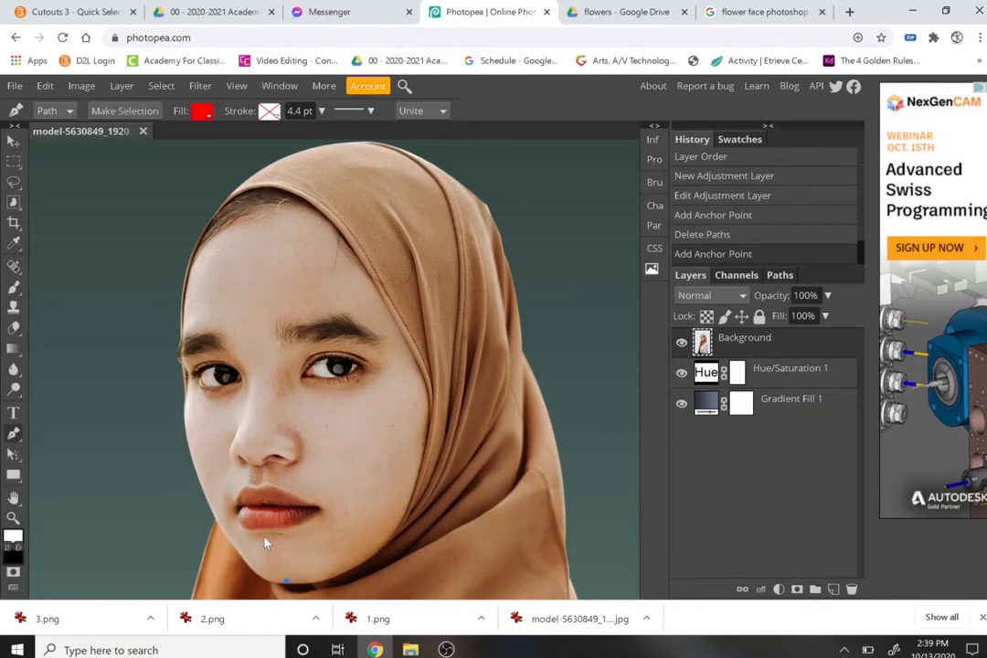
- Continue the path from the chin up through the lips and along the nose to the bridge between the eyes
mouse_move(265, 535)
left_mouse_down()
mouse_move(267, 514)
mouse_move(277, 517)
mouse_move(271, 527)
left_mouse_up()
left_click(265, 541)
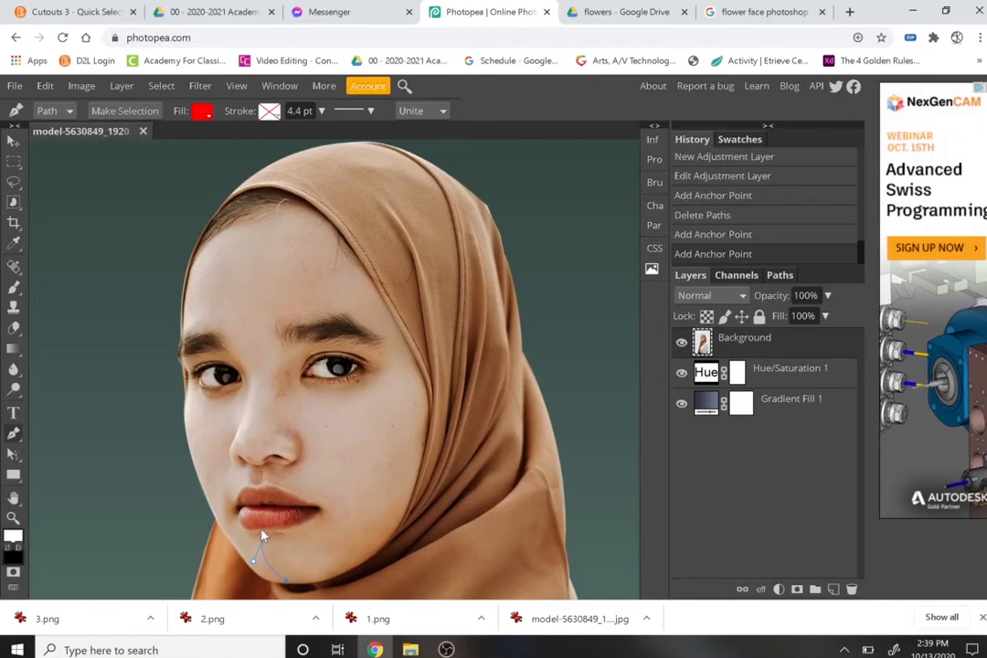
left_click(262, 536)
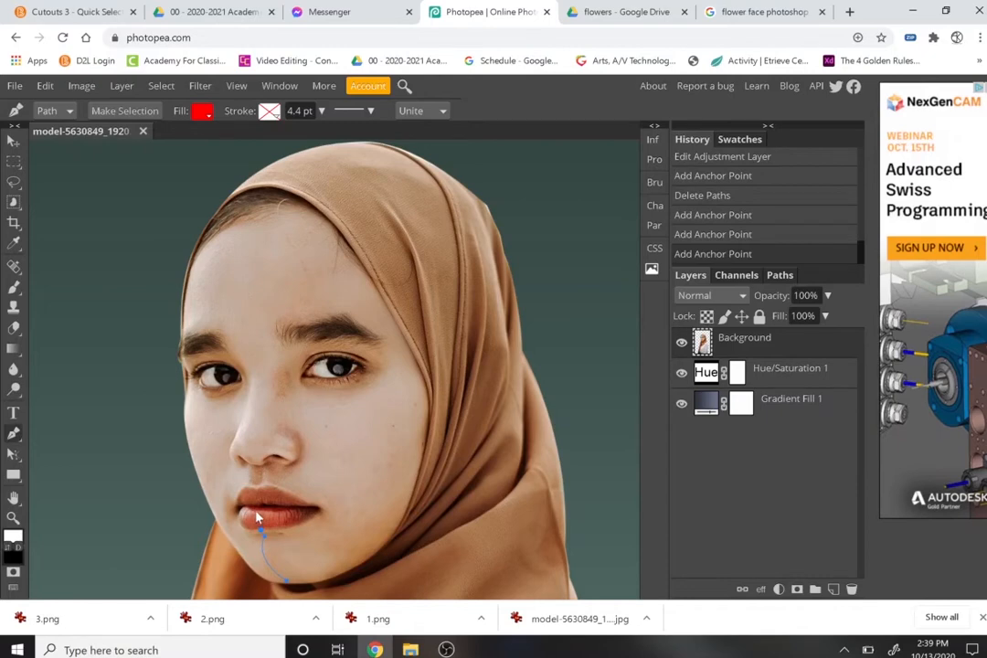
mouse_move(260, 509)
left_mouse_down()
mouse_move(270, 499)
mouse_move(258, 503)
left_mouse_up()
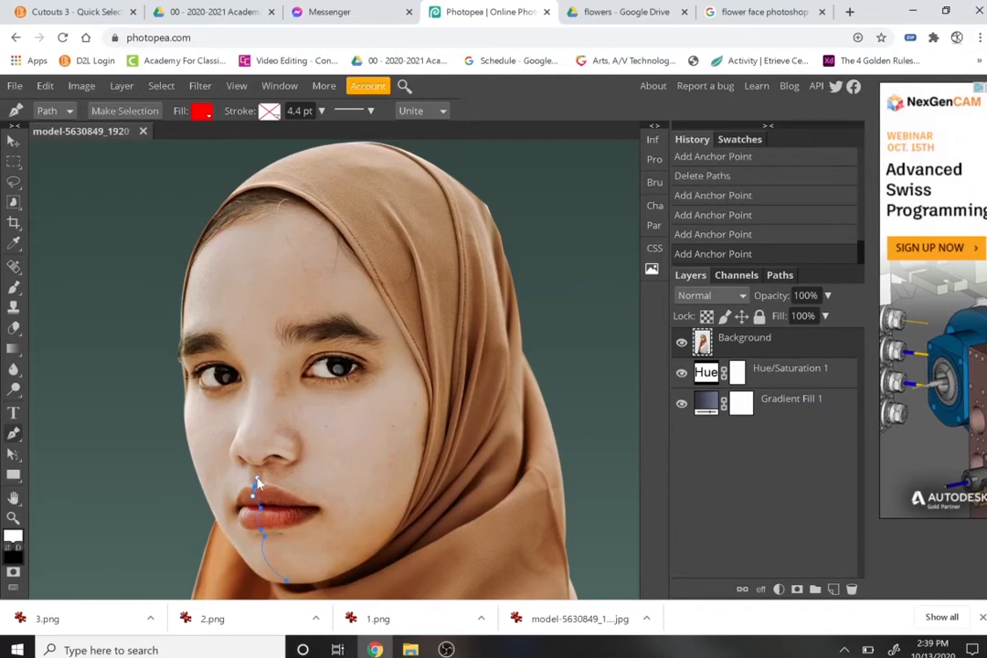
left_click(259, 481)
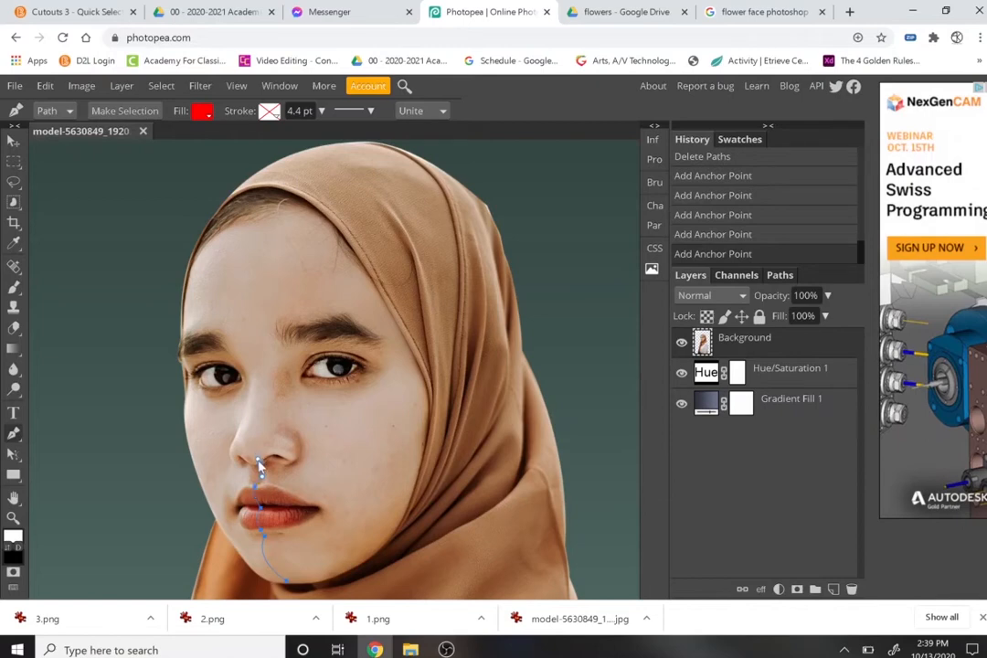
left_click(260, 466)
left_click_drag(248, 445, 254, 429)
left_click_drag(261, 364, 257, 347)
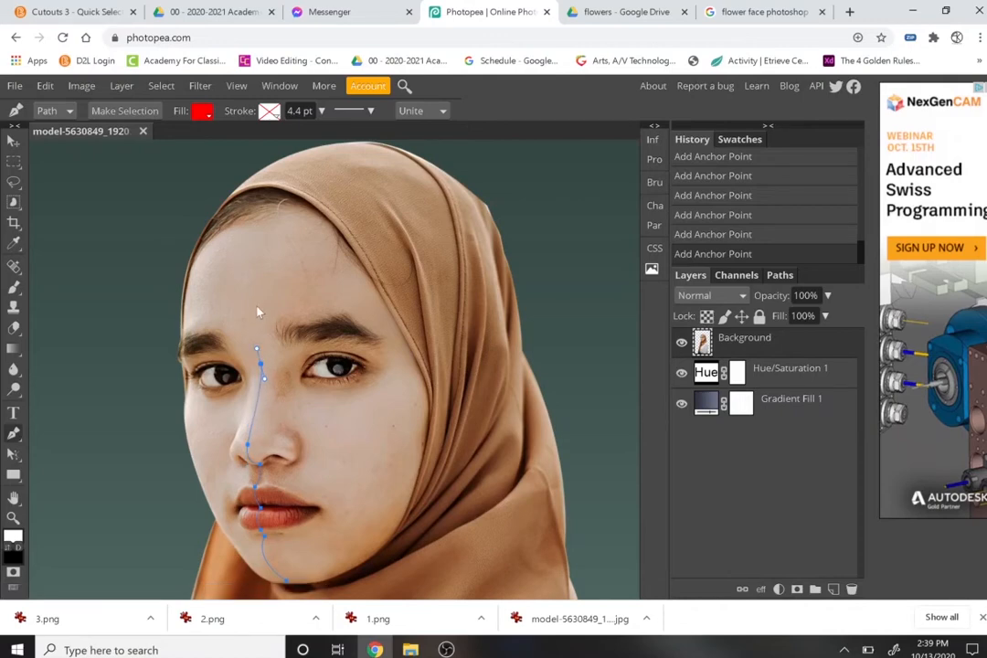
- Curve the path over the forehead and down the inner edge of the headscarf to beside the eye
left_click_drag(263, 272, 279, 247)
left_click_drag(357, 278, 377, 309)
key("ctrl+z")
key("ctrl+z")
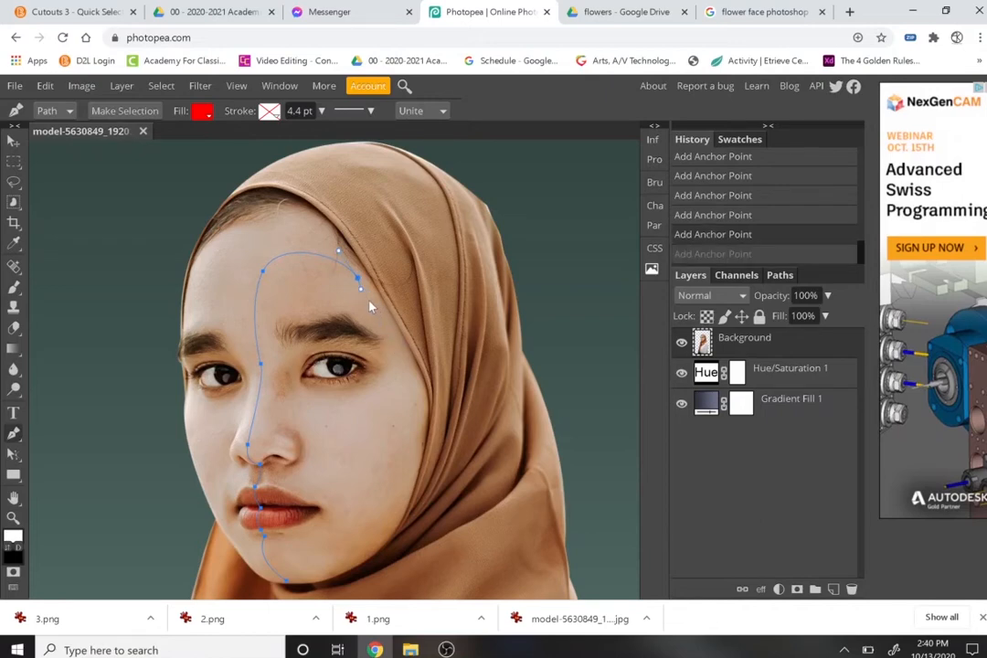
left_click_drag(349, 279, 364, 297)
left_click_drag(398, 349, 412, 361)
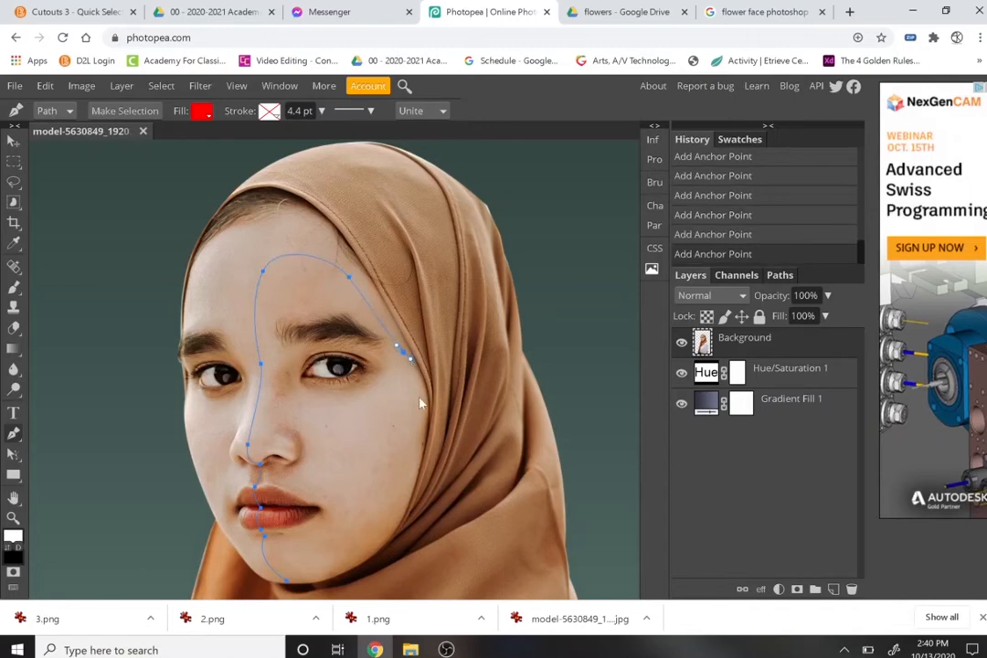
- Run the path down the cheek and around the jaw, closing it at the starting anchor on the chin
left_click_drag(421, 417, 419, 428)
left_click_drag(384, 540, 376, 550)
key("ctrl+z")
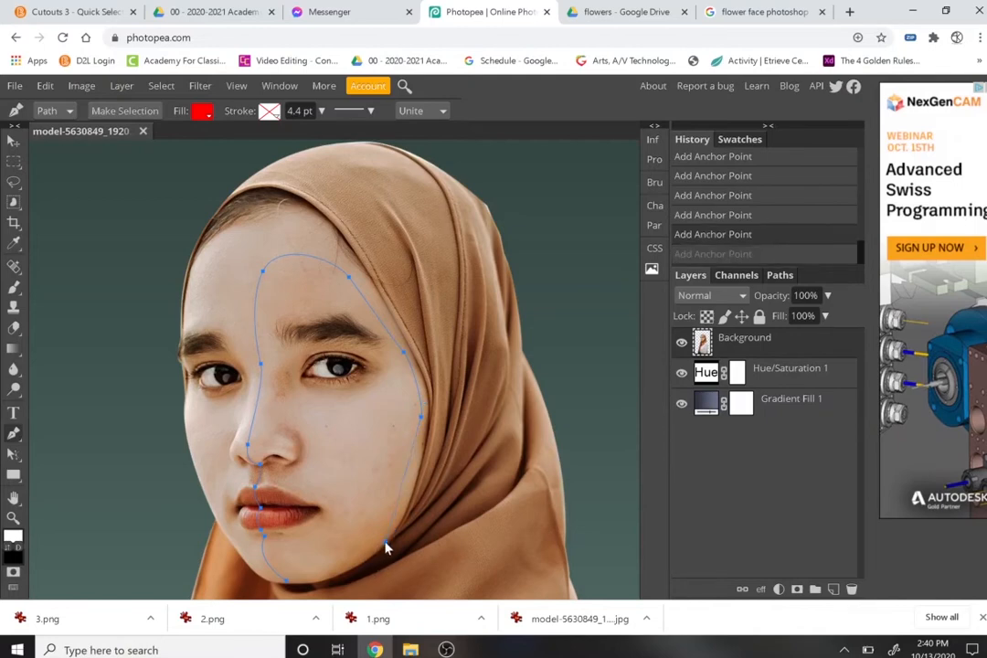
key("ctrl+z")
left_click_drag(363, 562, 339, 580)
left_click(333, 580)
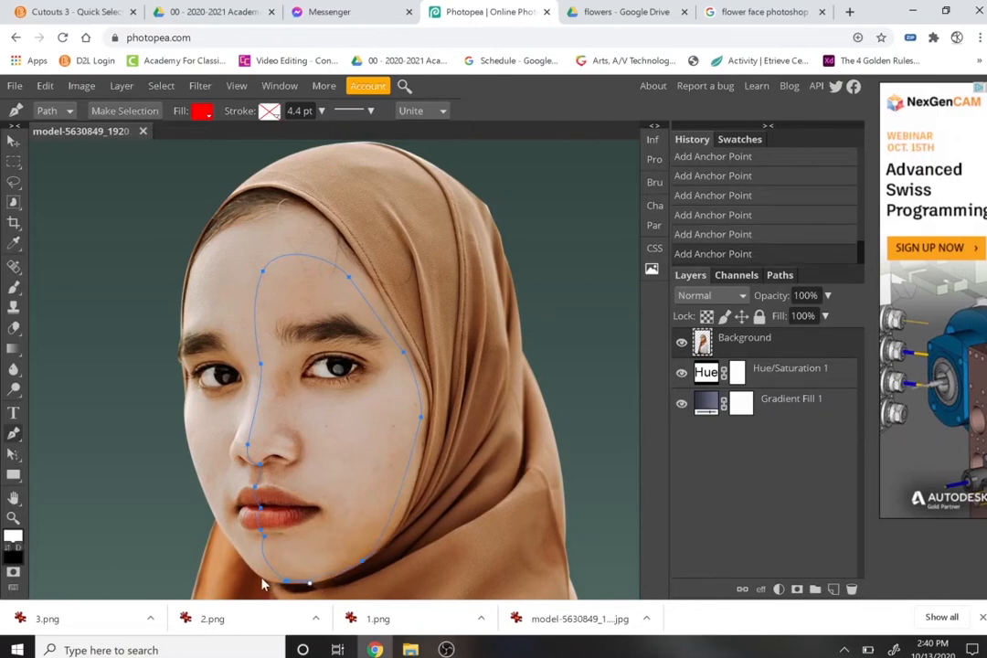
left_click(260, 584)
- Convert the closed path to an anti-aliased selection and cut the enclosed part of the face from the cutout layer
left_click(112, 110)
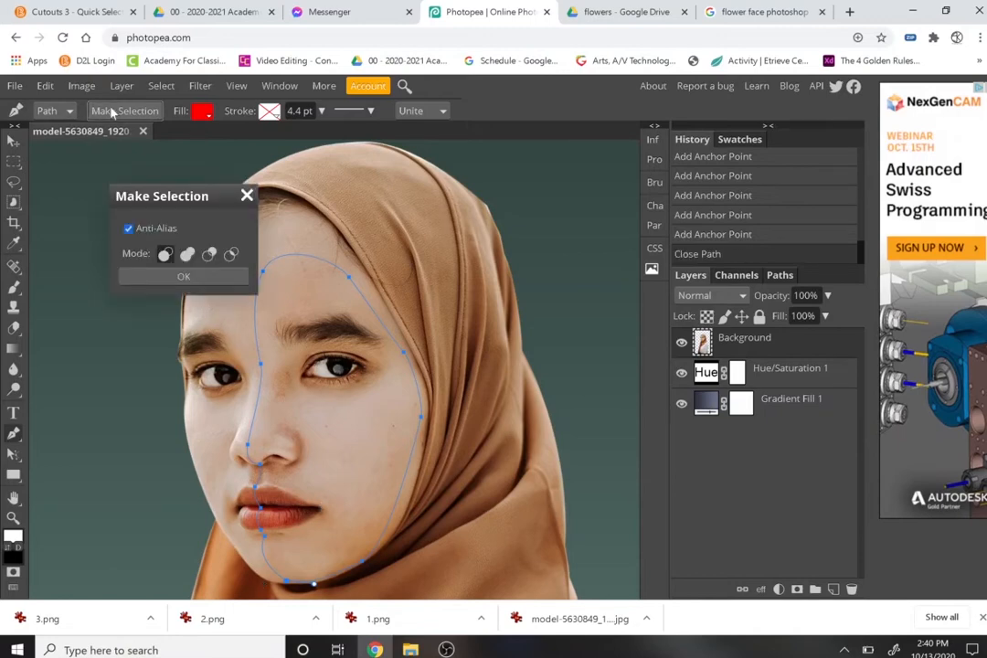
left_click(180, 277)
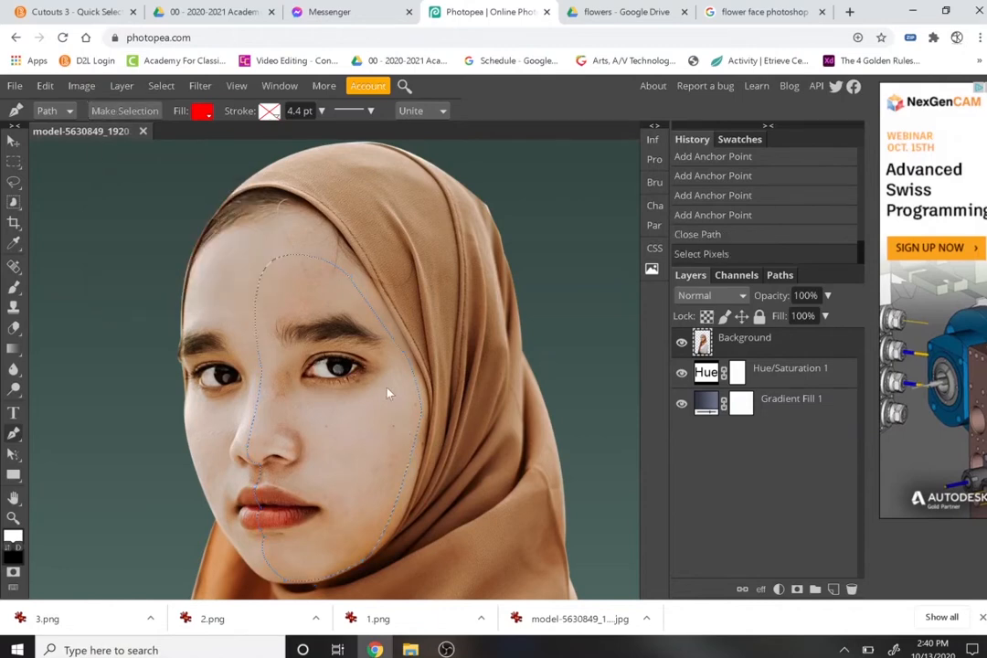
right_click(341, 412)
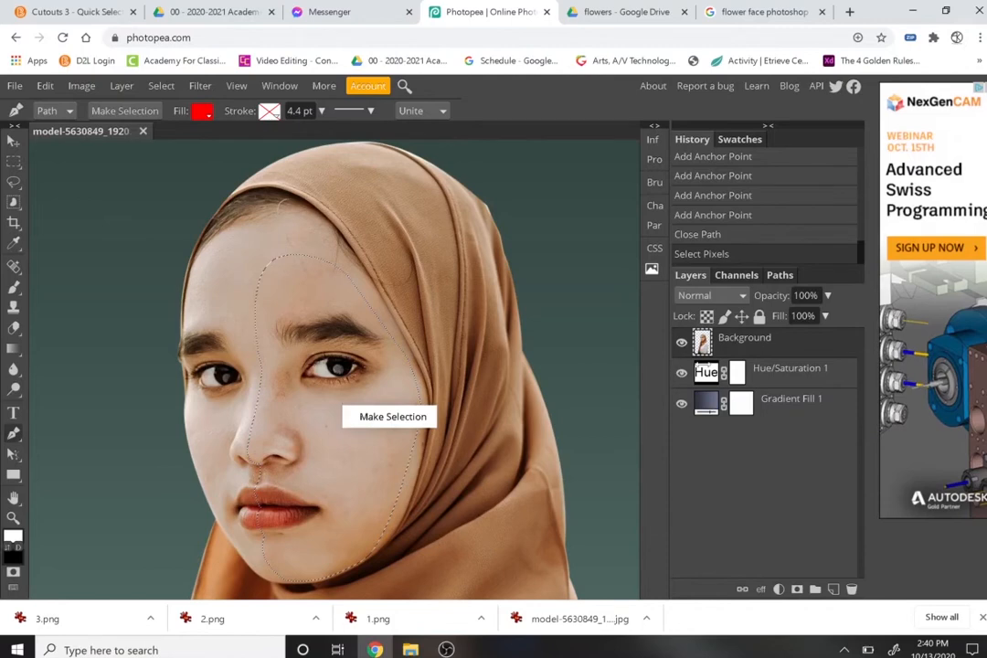
left_click(12, 161)
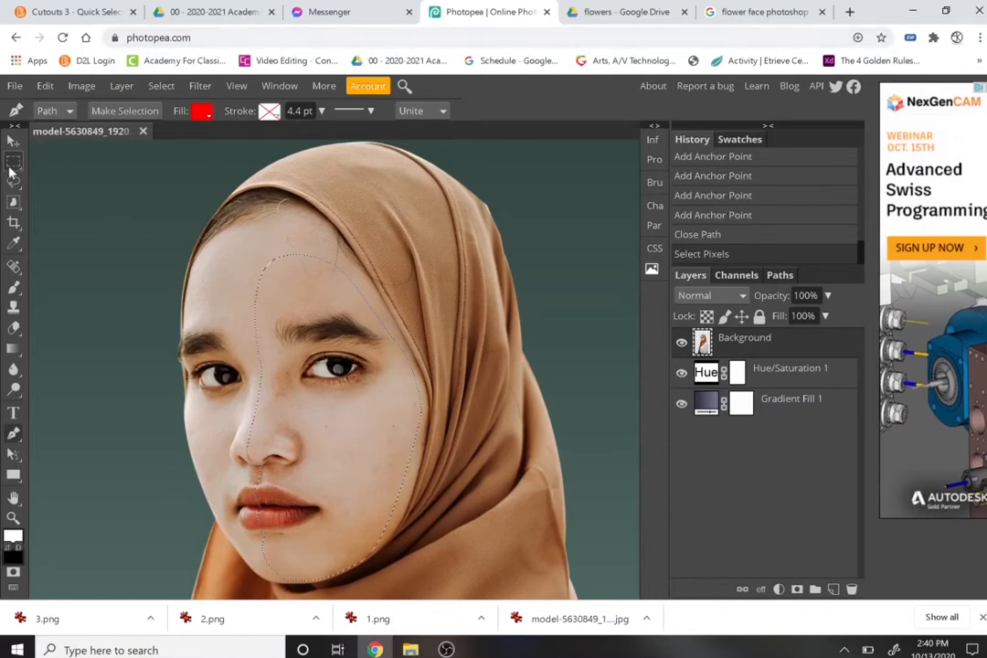
right_click(364, 456)
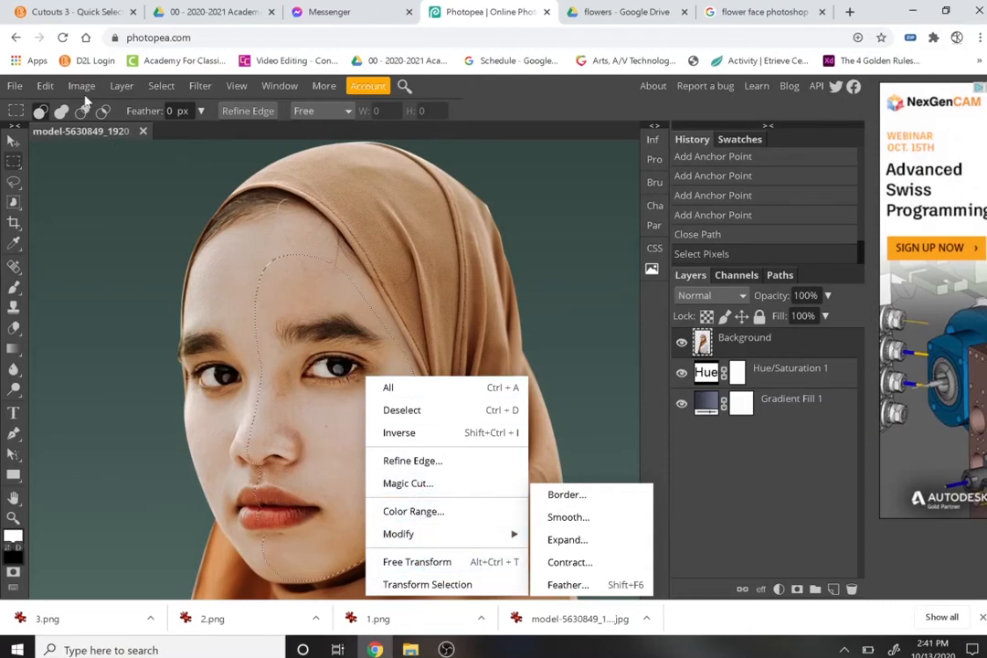
left_click(46, 88)
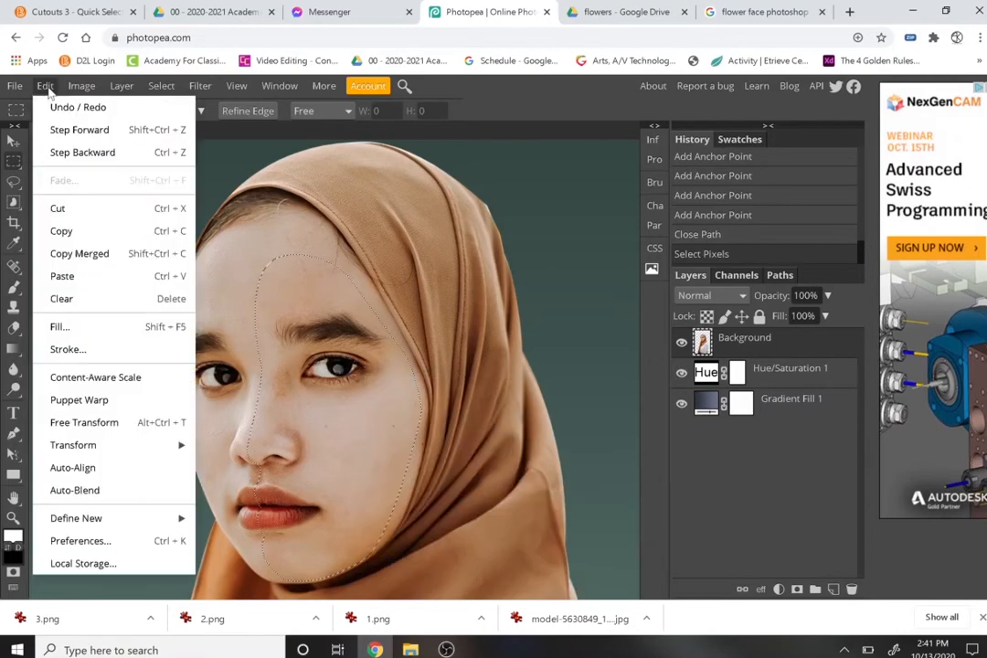
left_click(59, 210)
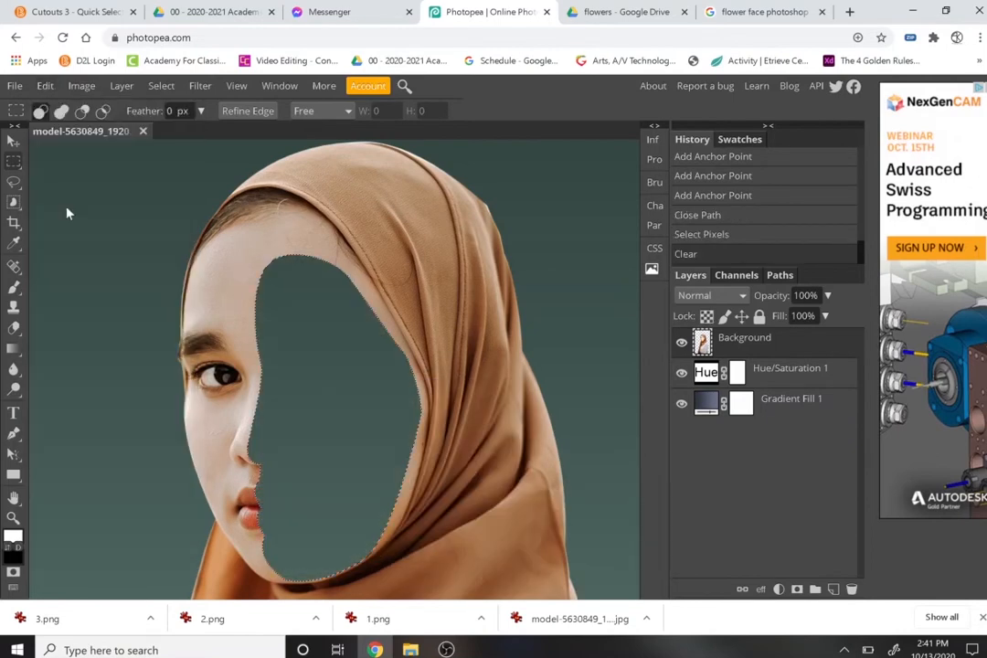
- Paste the cut face piece onto a new layer above the portrait, allowing clipboard access, and shift it slightly down and to the right
left_click(833, 590)
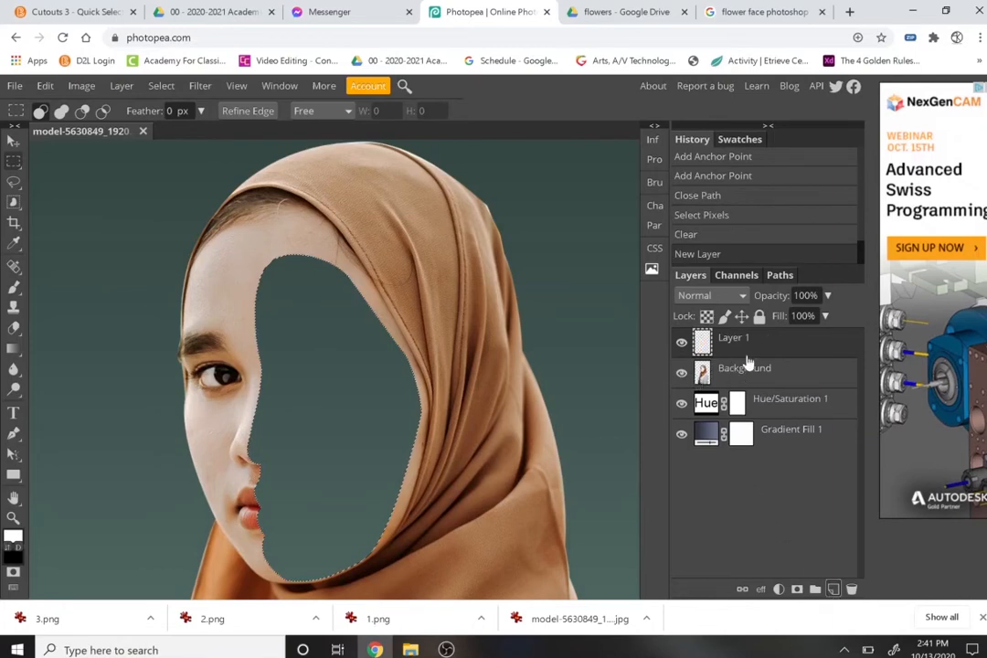
key("ctrl+v")
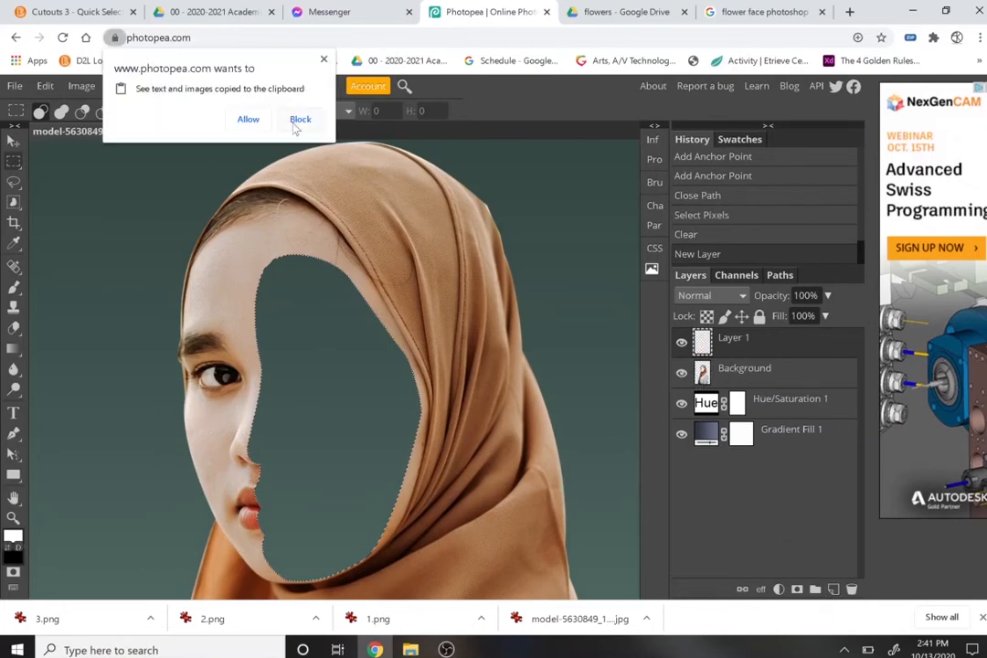
left_click(260, 125)
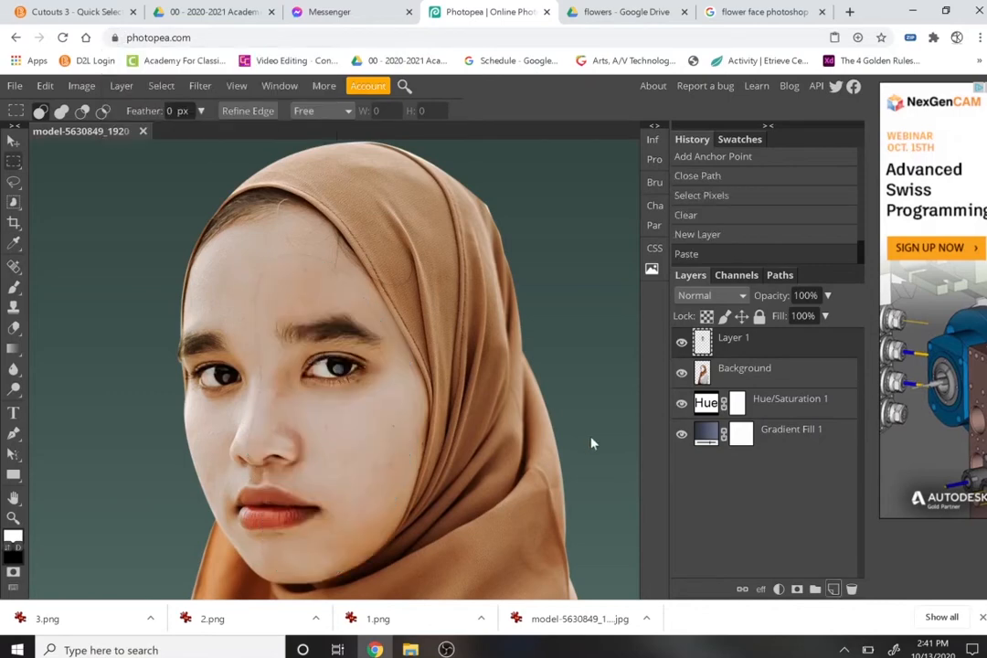
left_click(13, 139)
left_click_drag(338, 463, 363, 486)
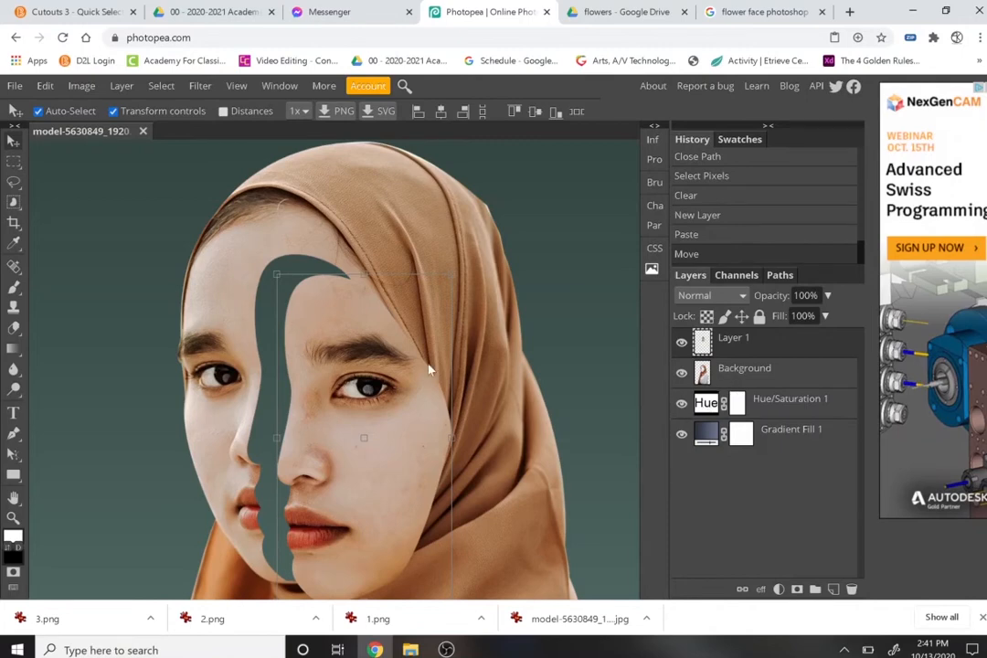
- Choose the Rectangle shape tool and add an empty layer directly above the Hue/Saturation adjustment layer, beneath the portrait
left_click(716, 377)
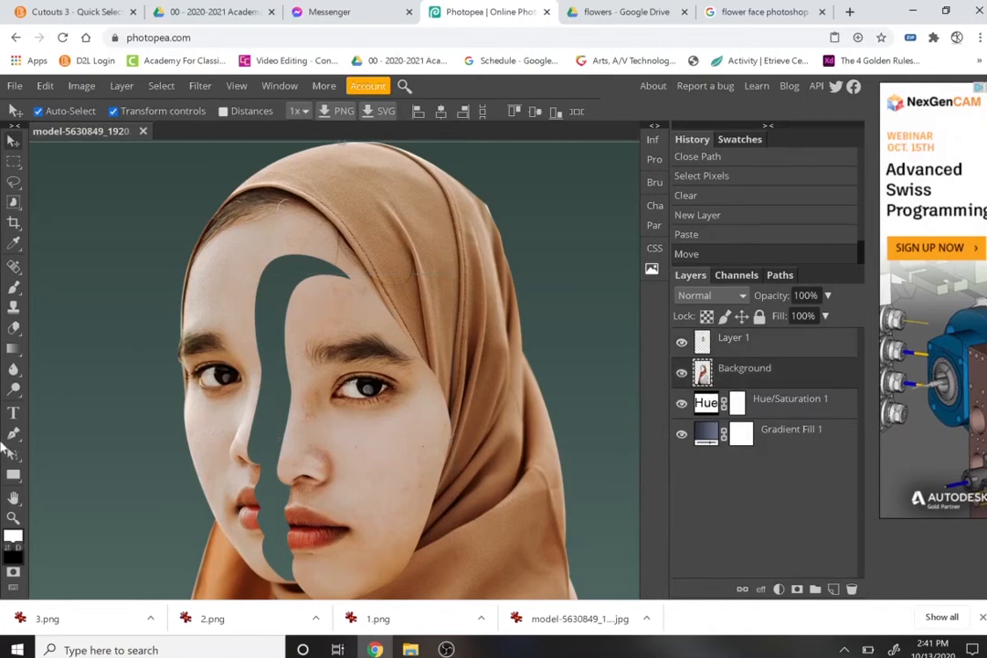
left_click(13, 474)
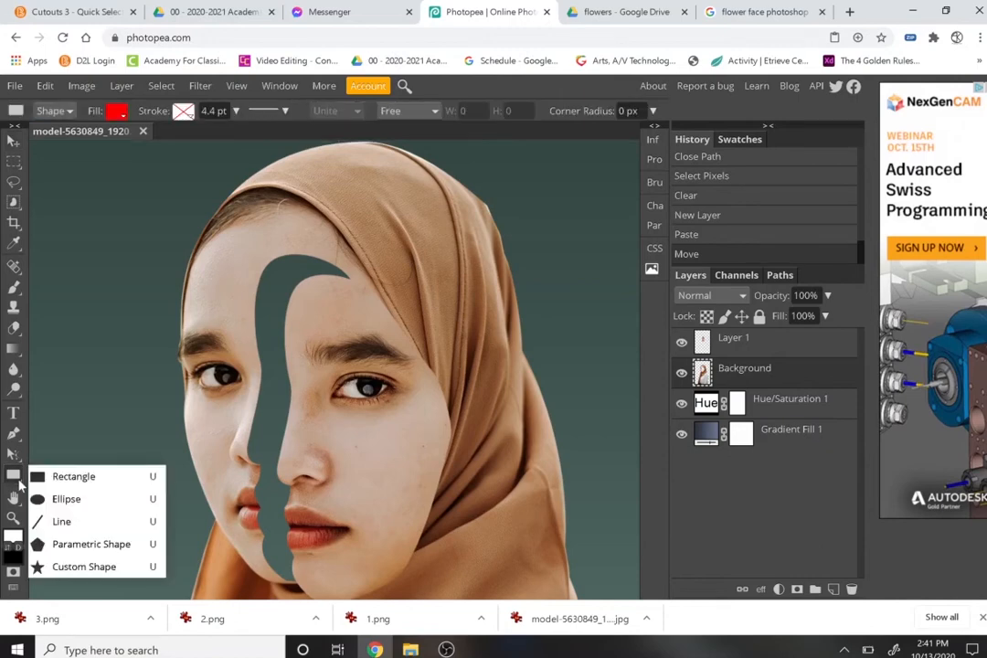
left_click(55, 473)
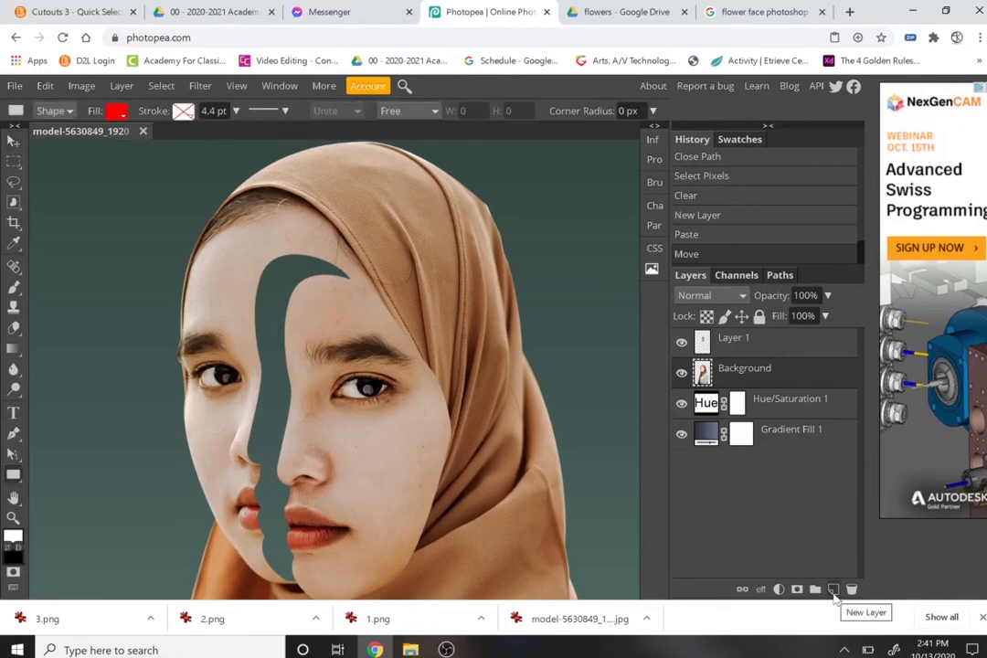
left_click(786, 418)
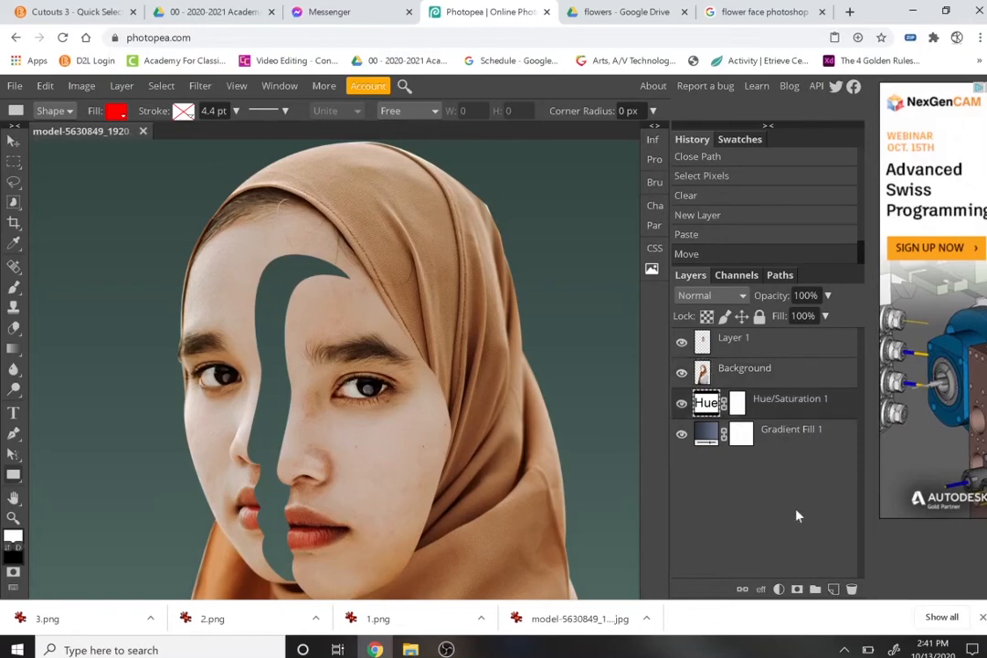
left_click(833, 590)
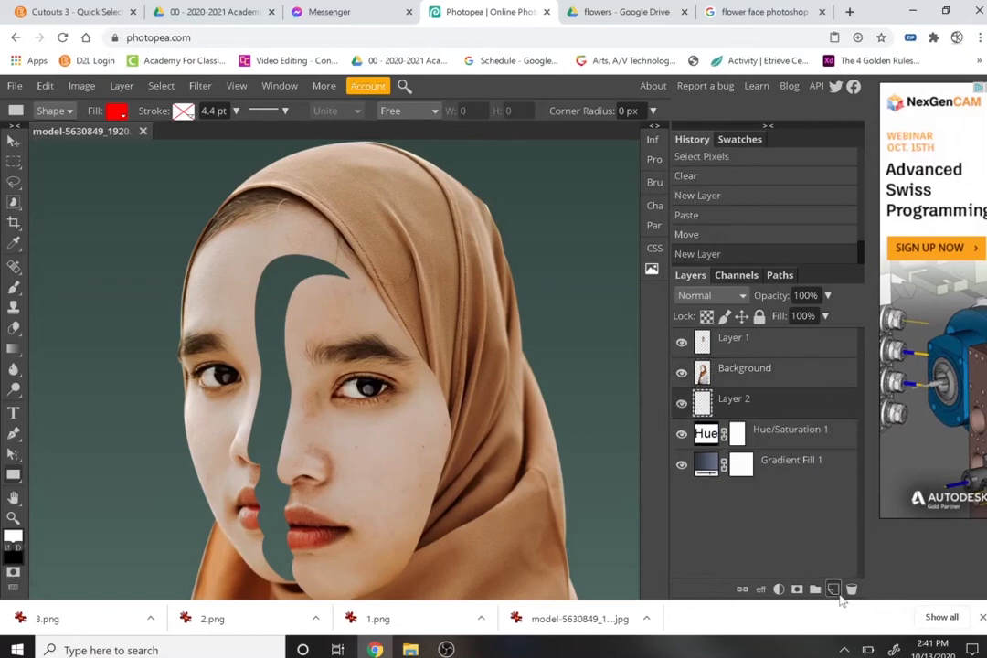
- Draw a red rectangle on the empty layer to fill the gap in the face, and enable a Gradient Overlay on it
left_click_drag(220, 240, 437, 564)
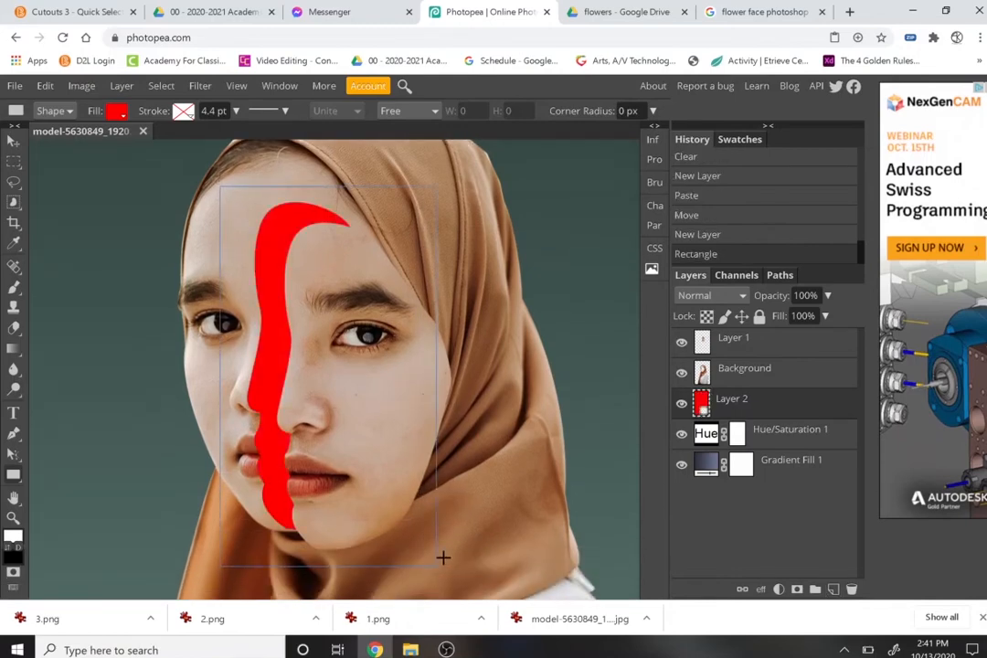
right_click(730, 403)
left_click(768, 181)
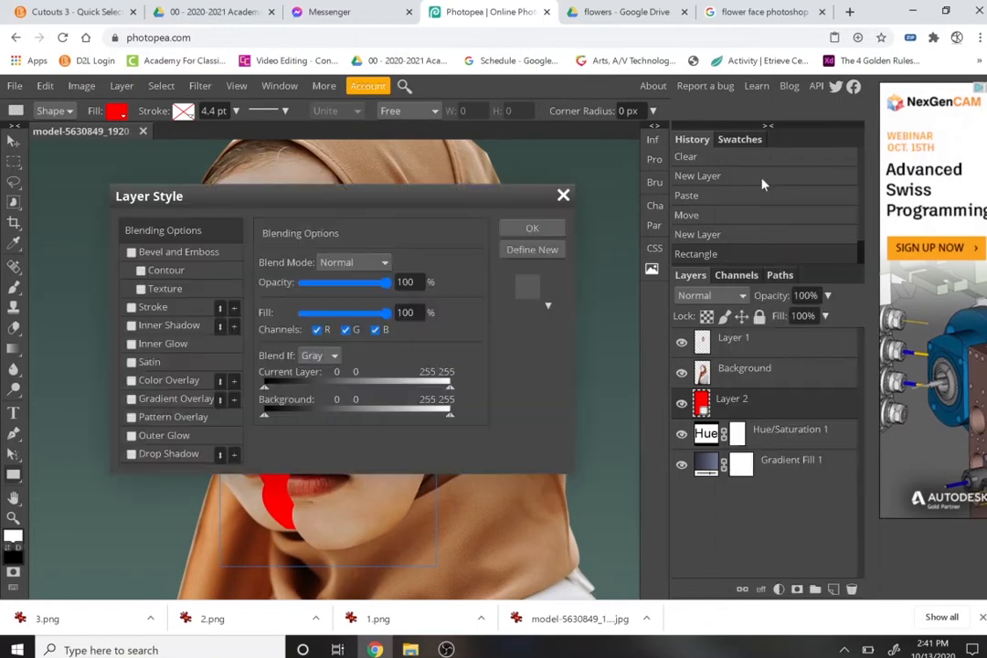
left_click_drag(260, 197, 617, 190)
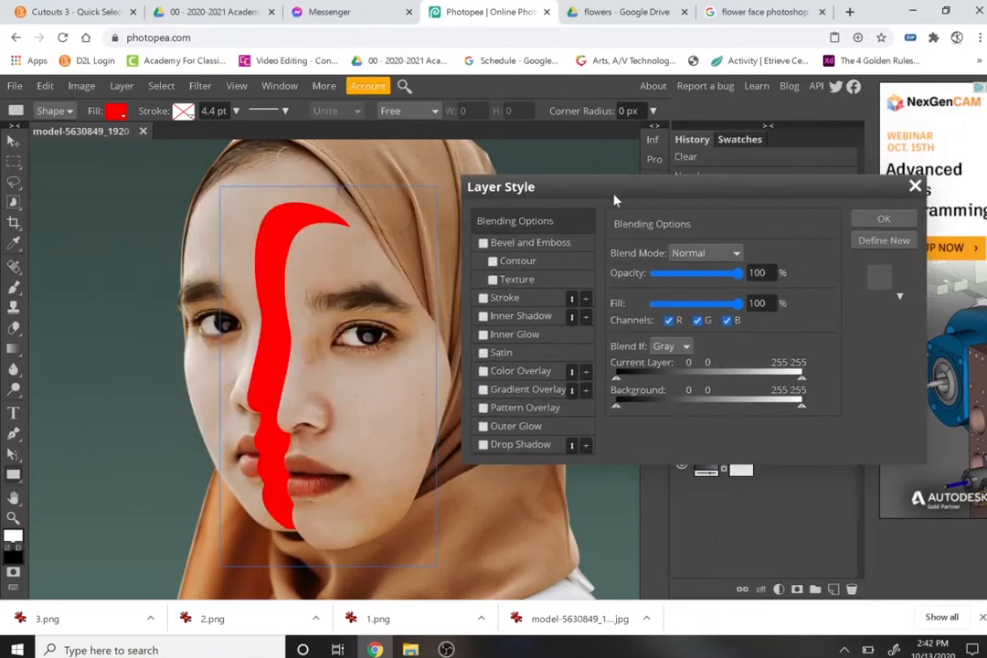
left_click(499, 394)
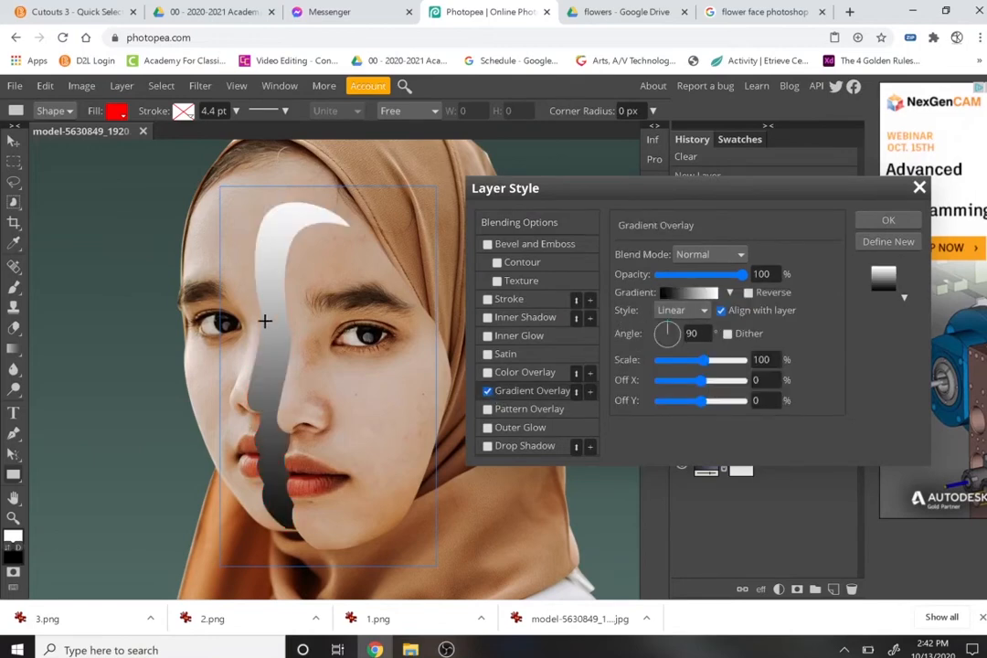
- Set the overlay gradient's start colour to the skin tone cfb7ab sampled from the cheek
left_click(687, 293)
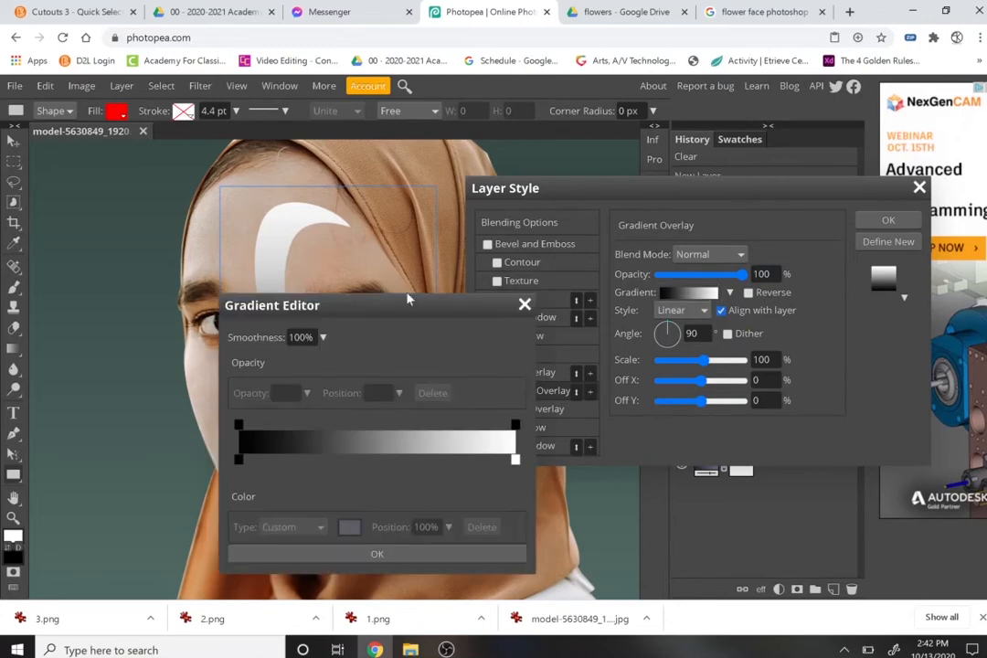
left_click_drag(354, 313, 611, 264)
left_click(498, 412)
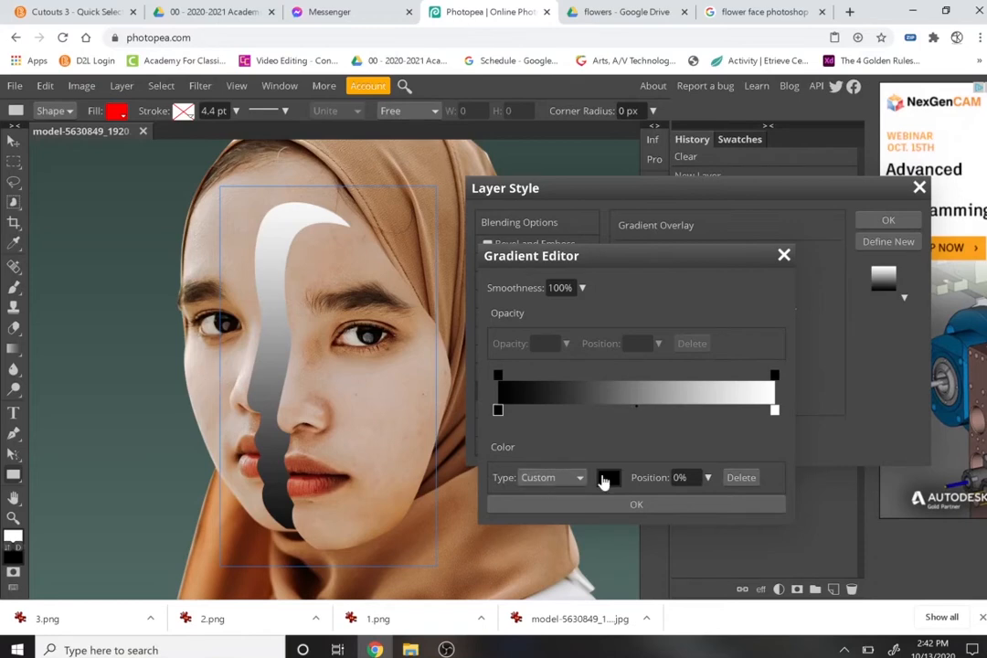
left_click(603, 482)
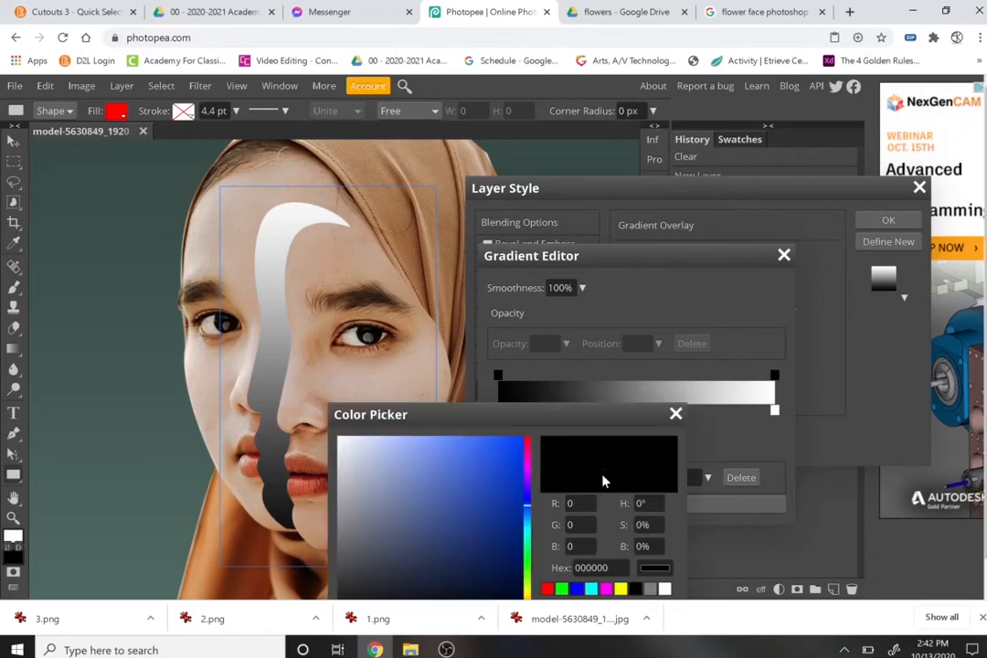
left_click(208, 369)
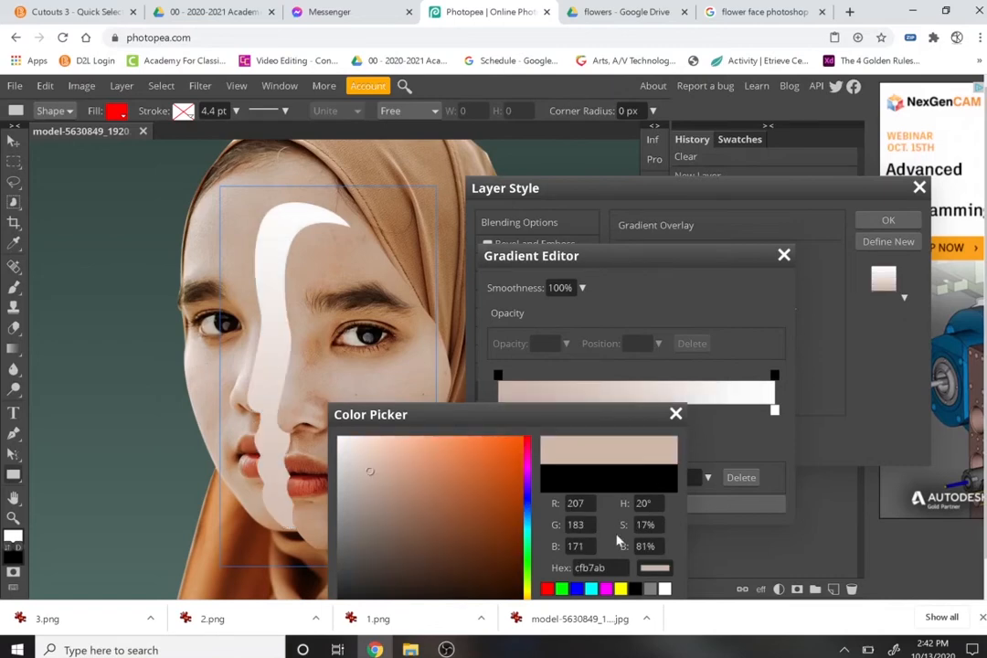
left_click_drag(457, 414, 438, 245)
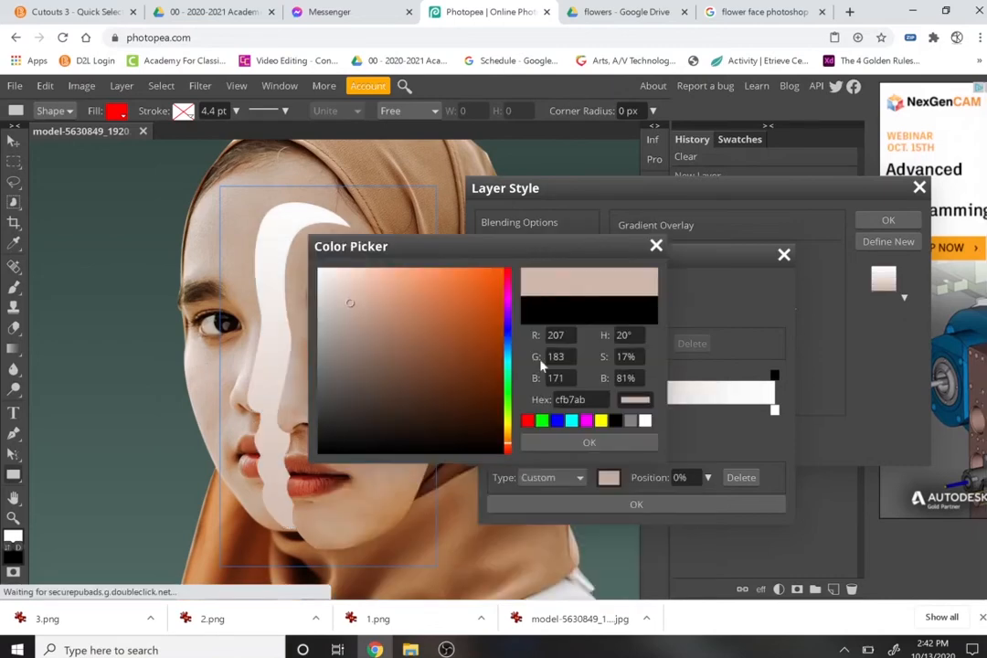
left_click(566, 442)
- Set the gradient's end colour to a darker tan sampled near the chin, and apply the overlay at an angle of -176°
left_click(775, 412)
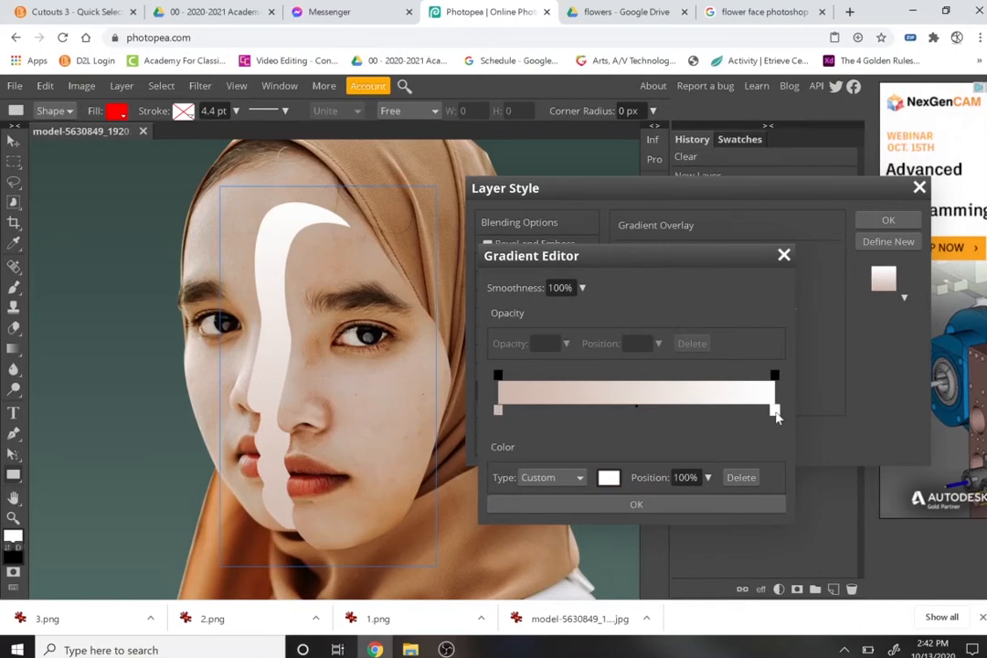
left_click(609, 478)
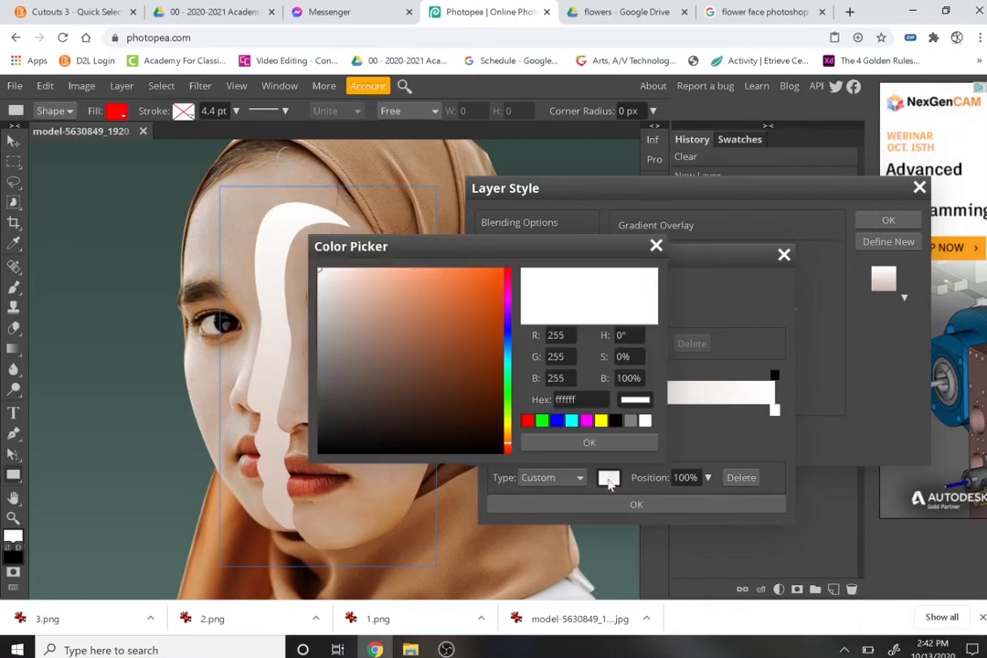
left_click(320, 531)
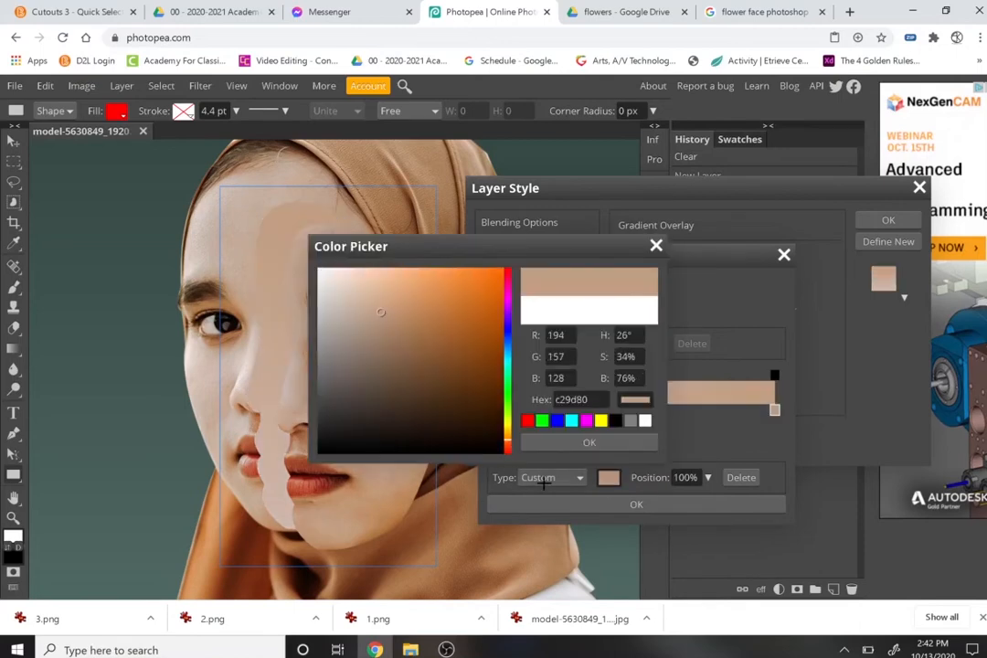
left_click(617, 443)
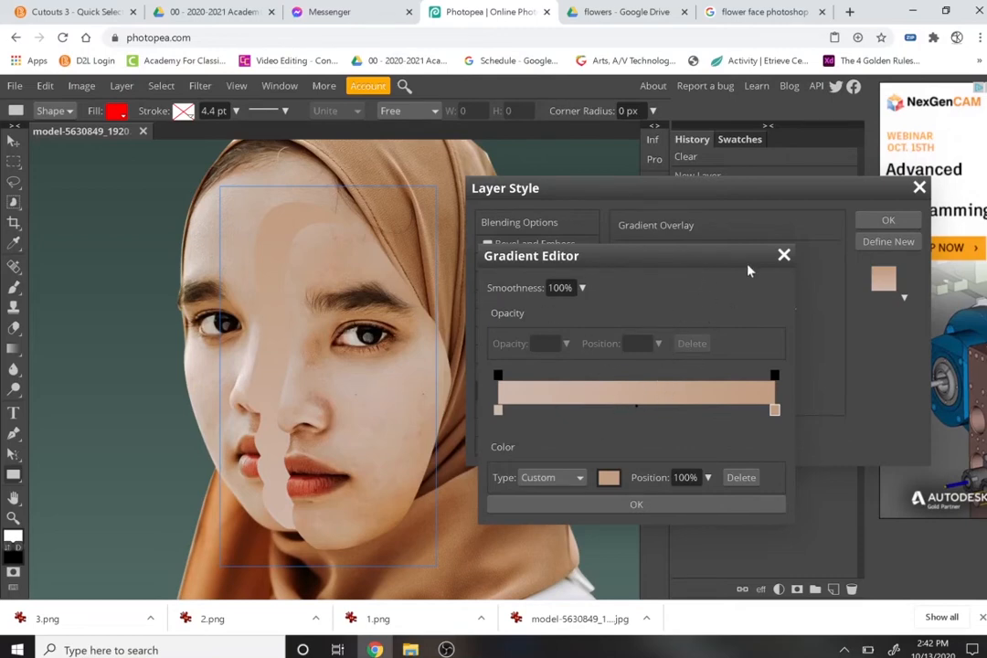
left_click(654, 507)
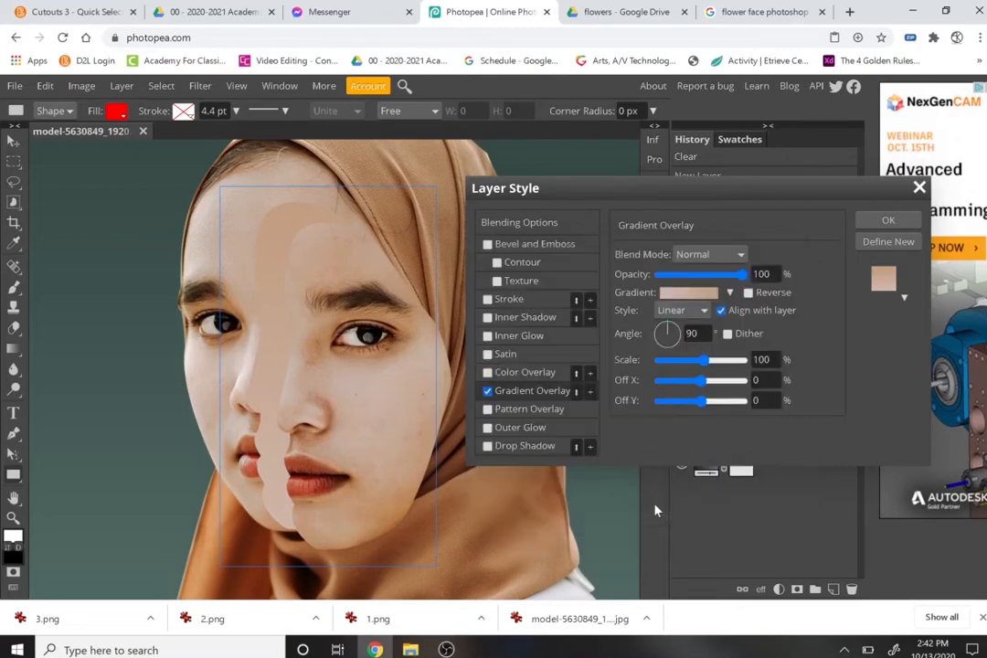
left_click_drag(677, 327, 656, 338)
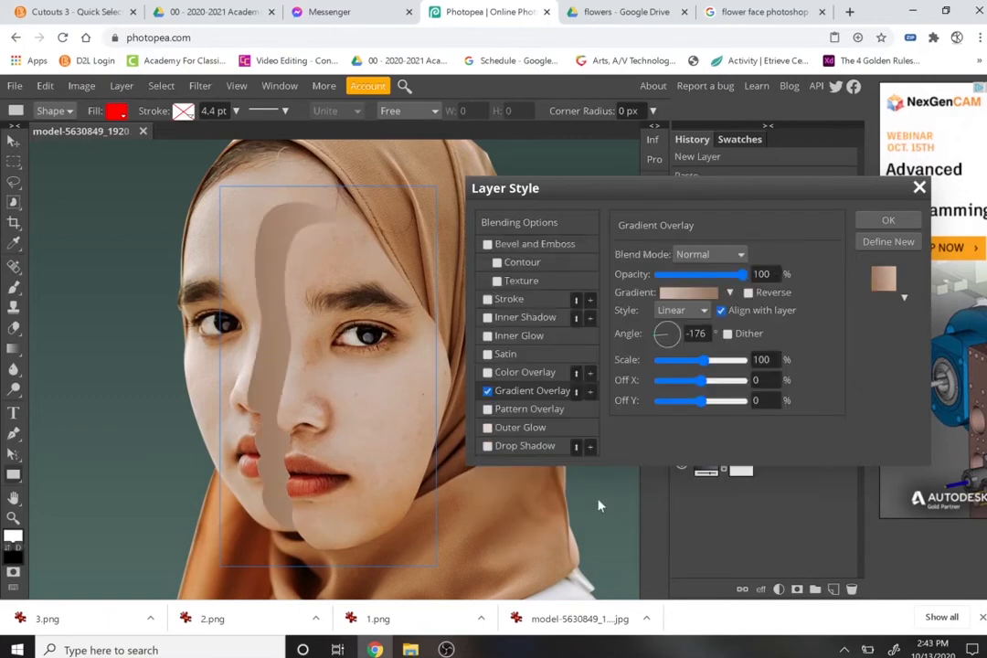
left_click(886, 224)
- Move the cut face piece slightly further down and to the right
key("v")
left_click(402, 423)
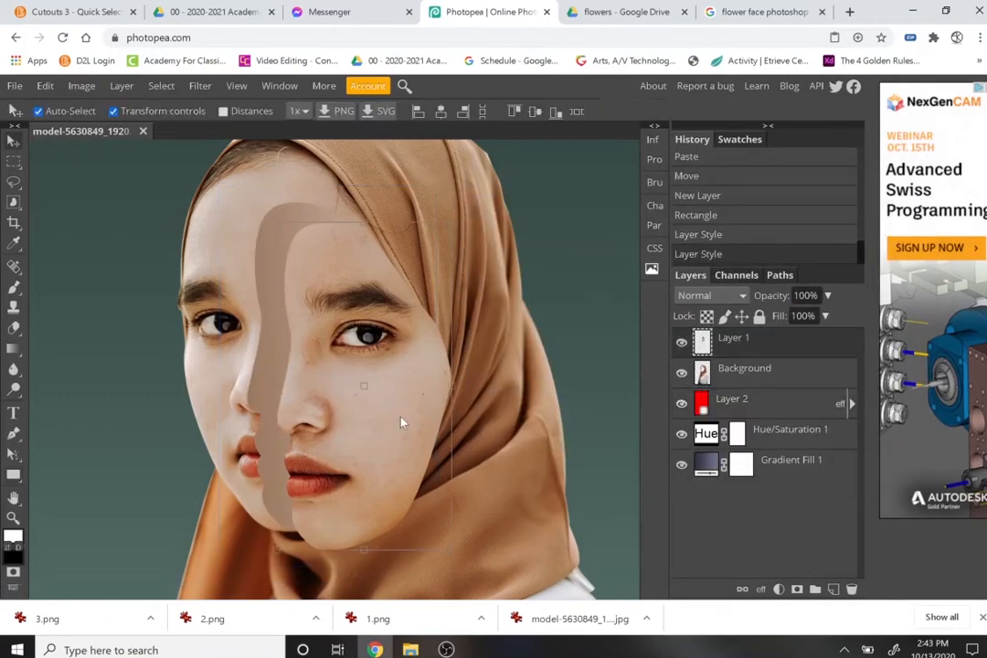
left_click_drag(403, 422, 409, 429)
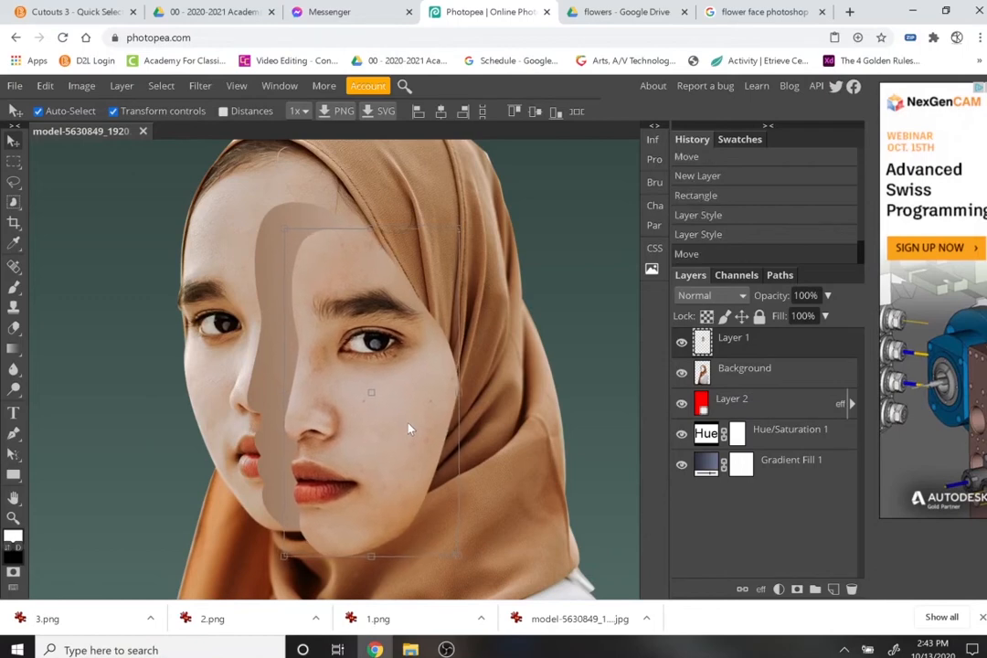
- Select the cut face piece by selecting its surrounding empty area with the Magic Wand and inverting the selection
key("p")
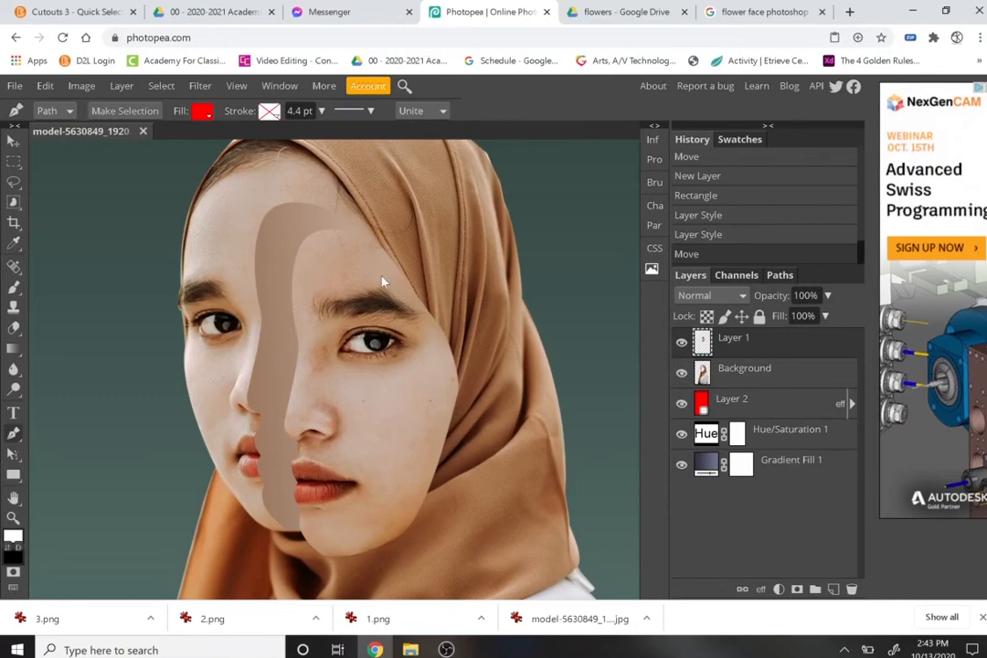
key("l")
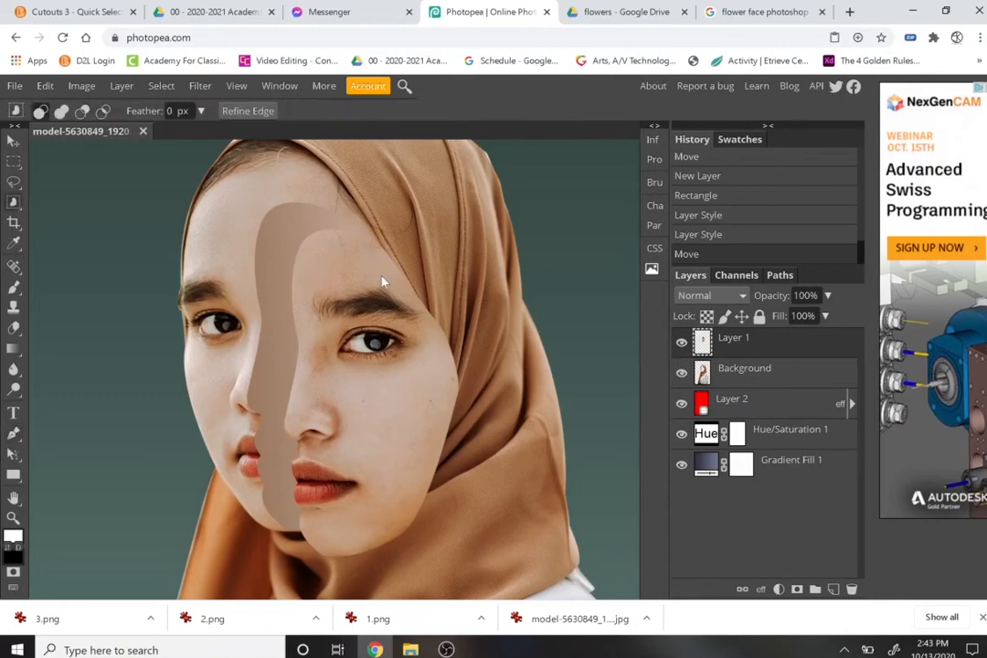
right_click(14, 205)
left_click(51, 250)
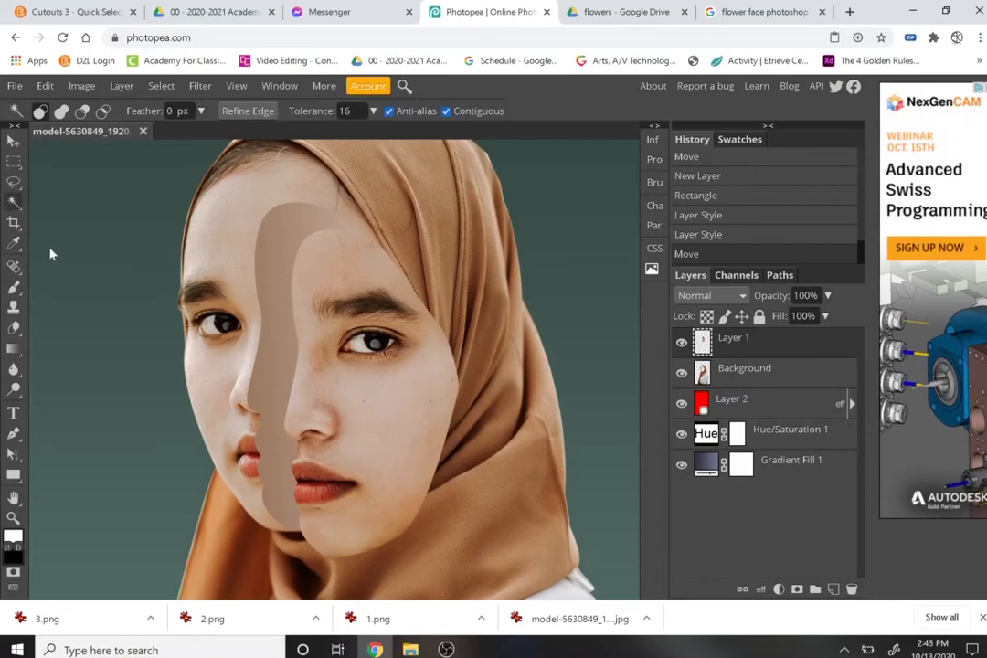
left_click(540, 405)
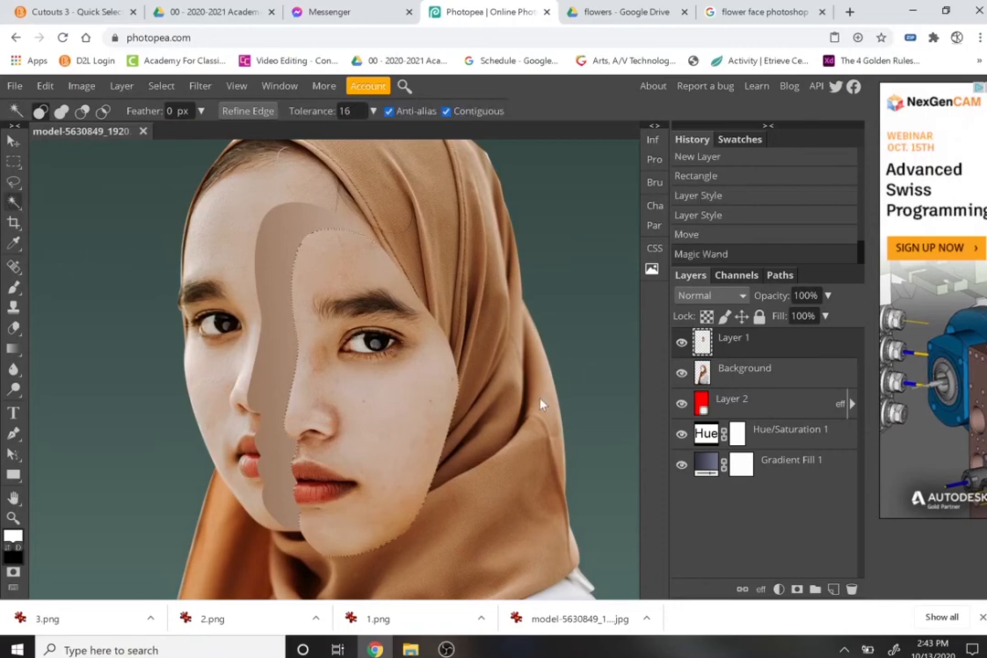
left_click(159, 86)
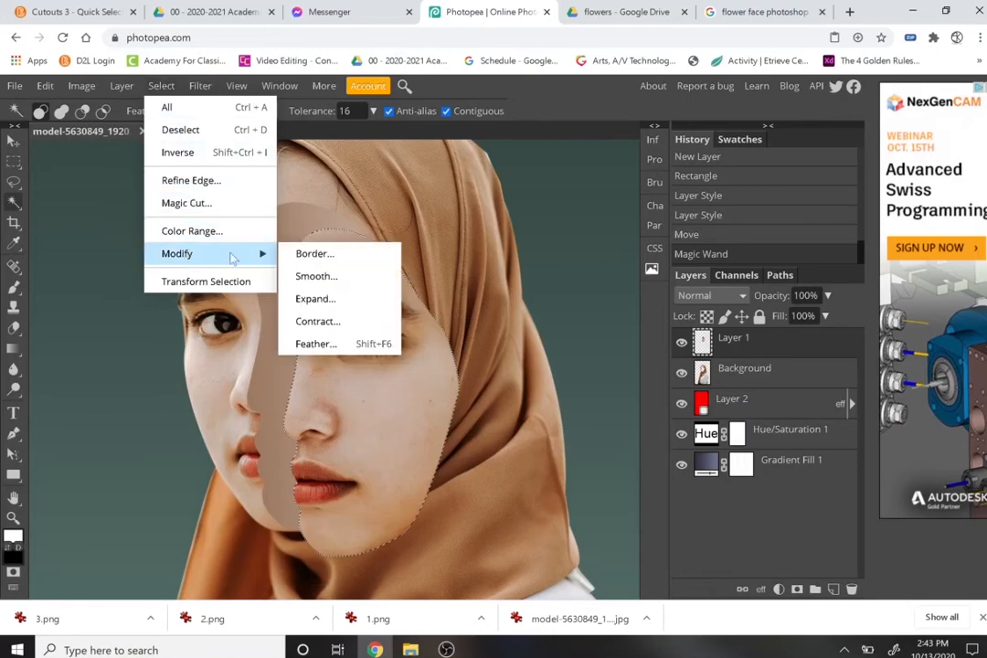
left_click(205, 152)
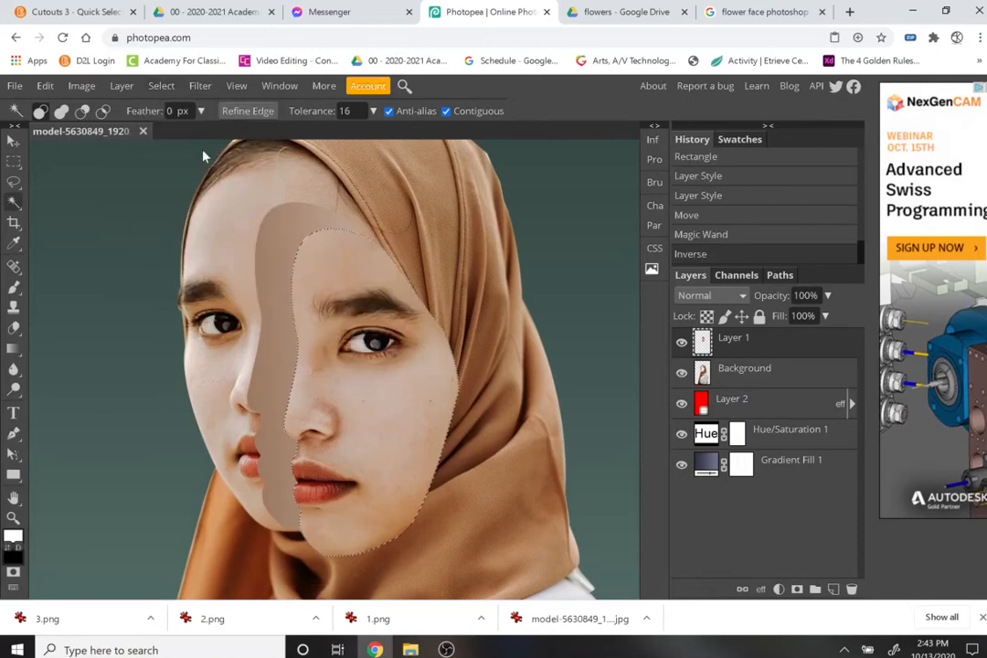
- Shift only the selection outline slightly up and to the left, and add an empty layer directly above the portrait layer
left_click(14, 162)
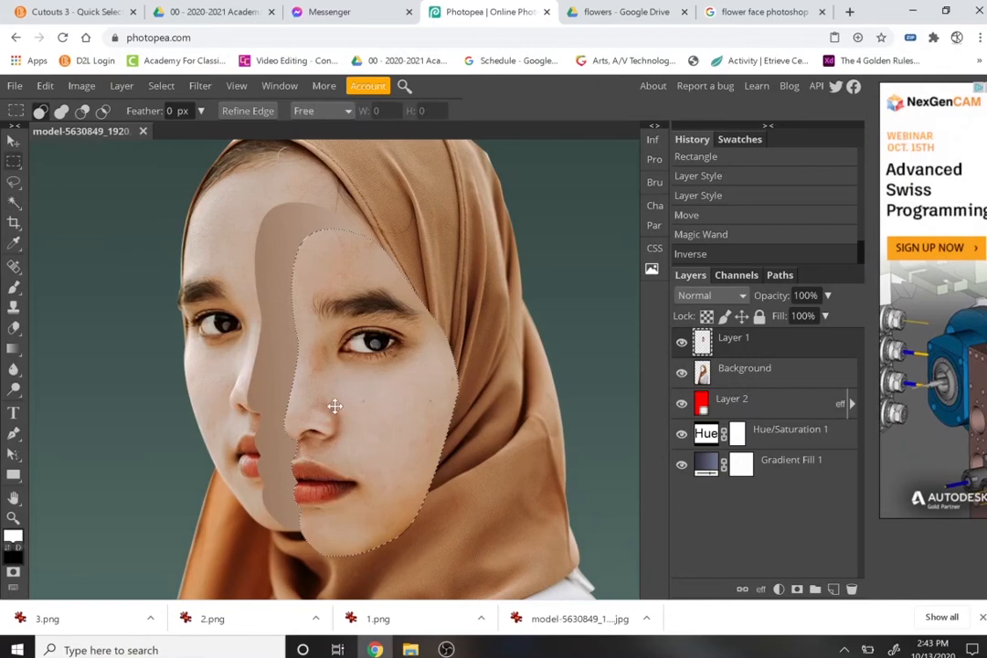
left_click_drag(350, 422, 338, 416)
left_click(776, 368)
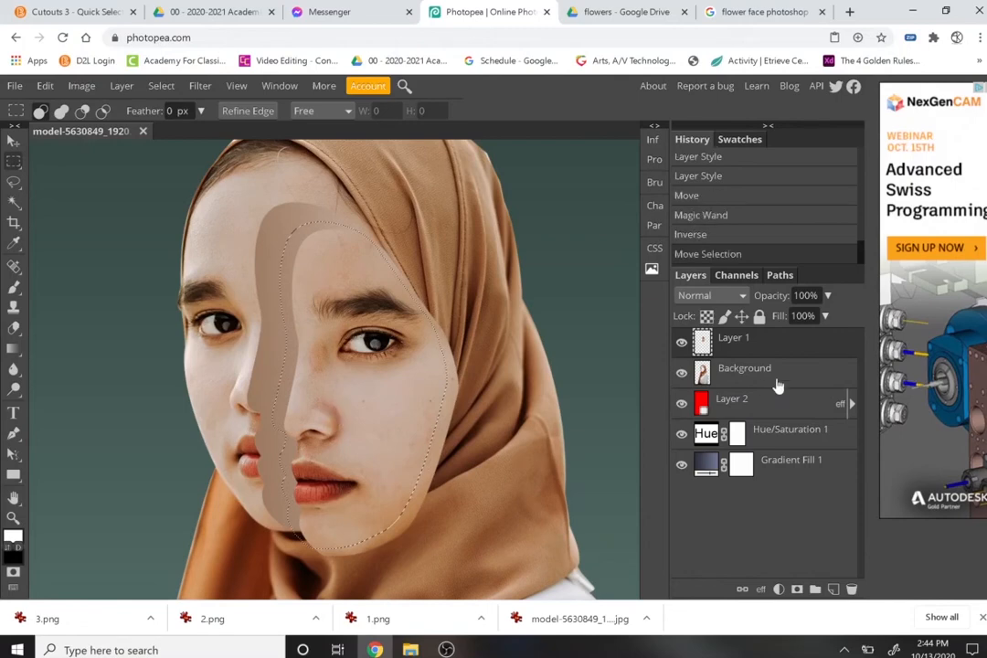
left_click(834, 590)
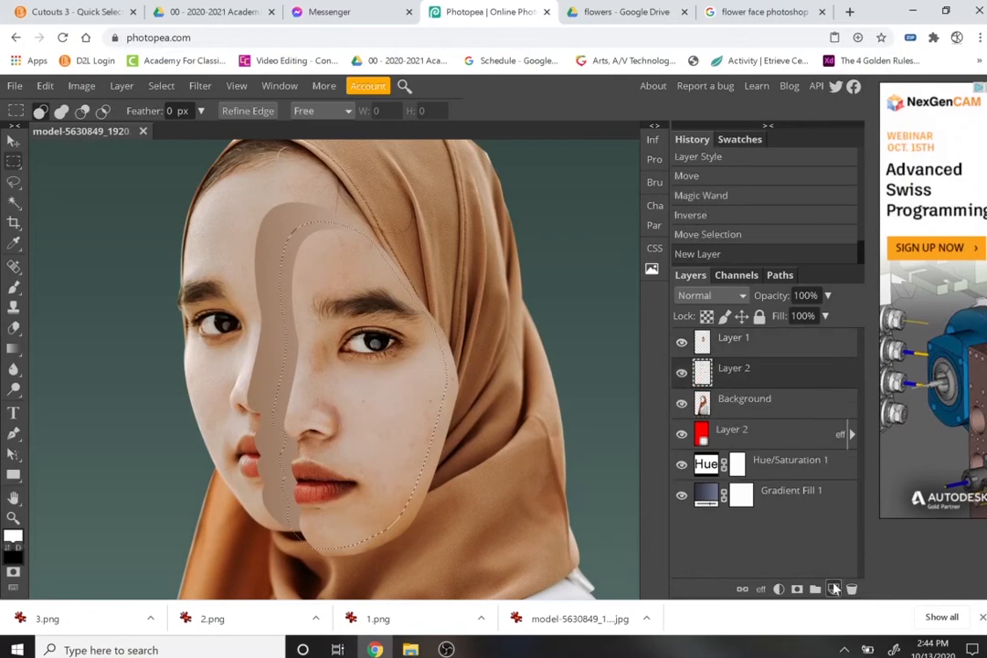
- Switch to the Paint Bucket tool and set the foreground colour to a muted reddish brown, about #bb745d
right_click(11, 352)
left_click(11, 352)
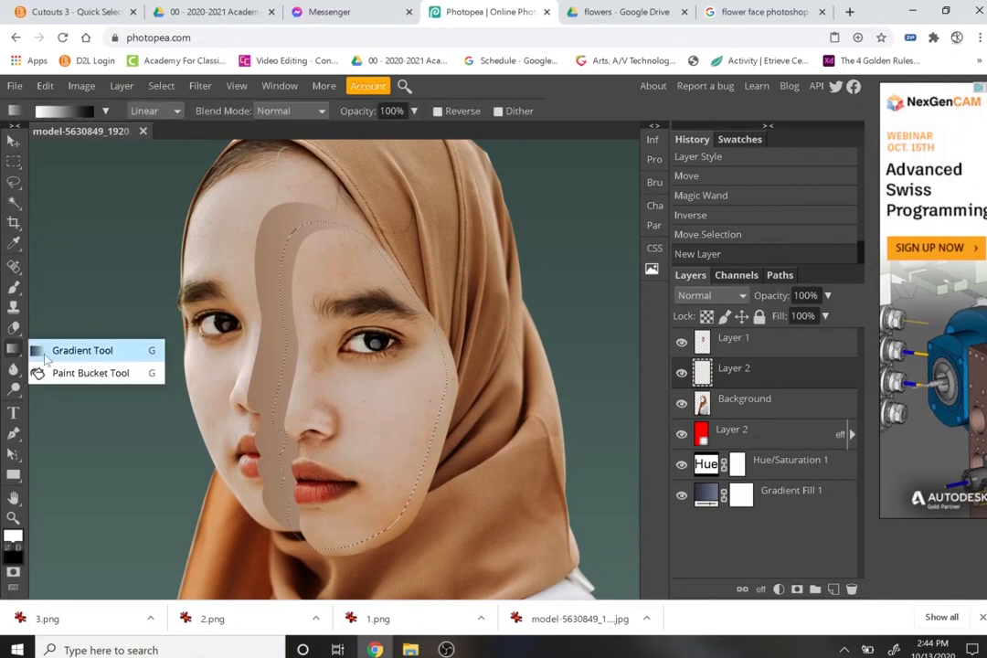
left_click(47, 373)
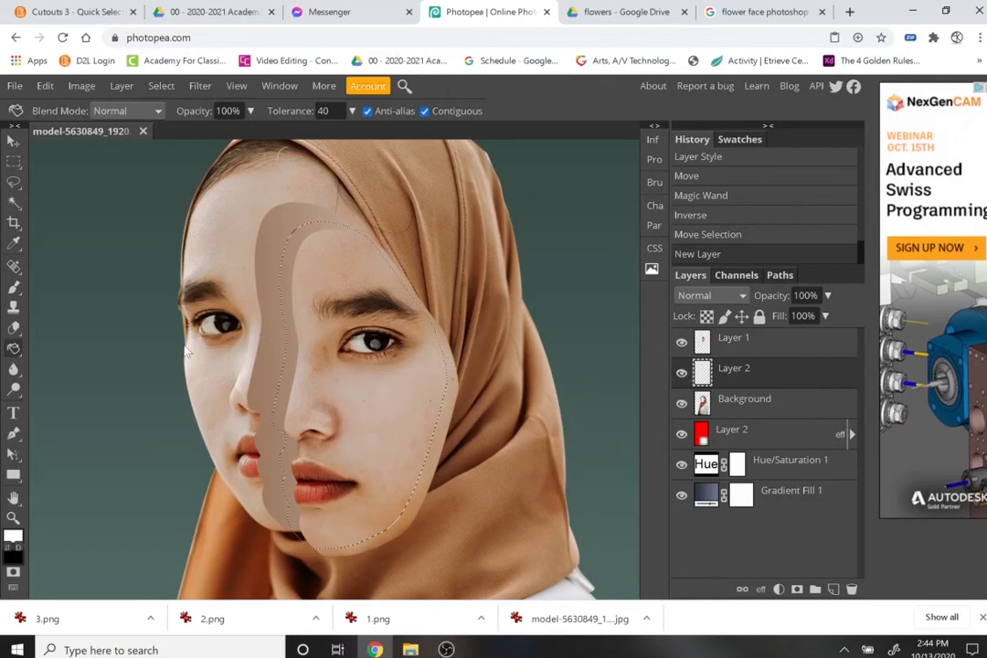
left_click(13, 537)
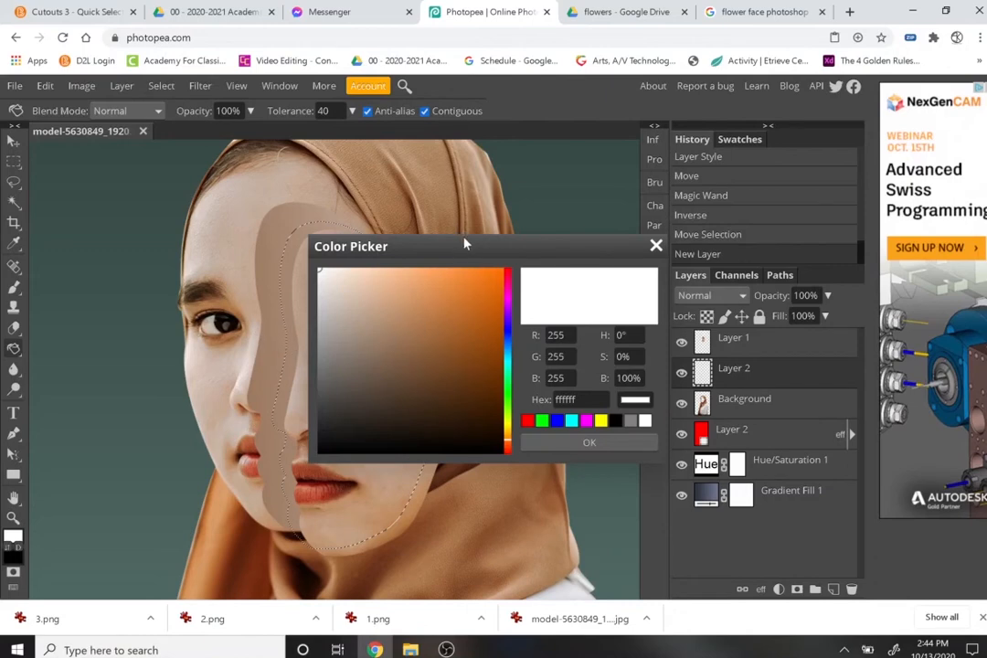
left_click_drag(464, 244, 734, 191)
left_click(756, 240)
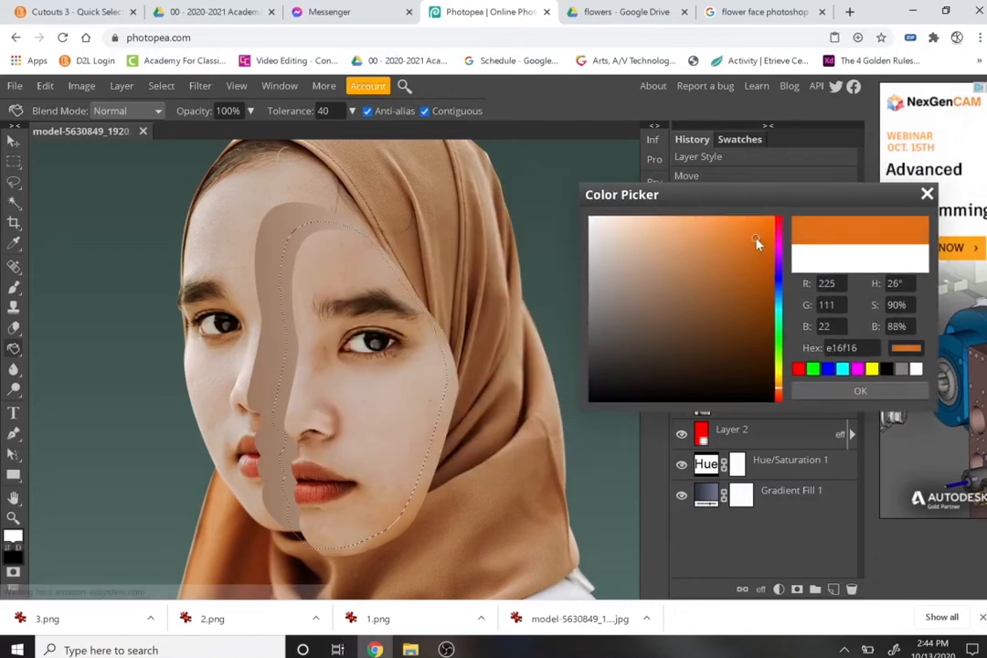
mouse_move(756, 240)
left_mouse_down()
mouse_move(739, 269)
mouse_move(650, 320)
mouse_move(645, 312)
left_mouse_up()
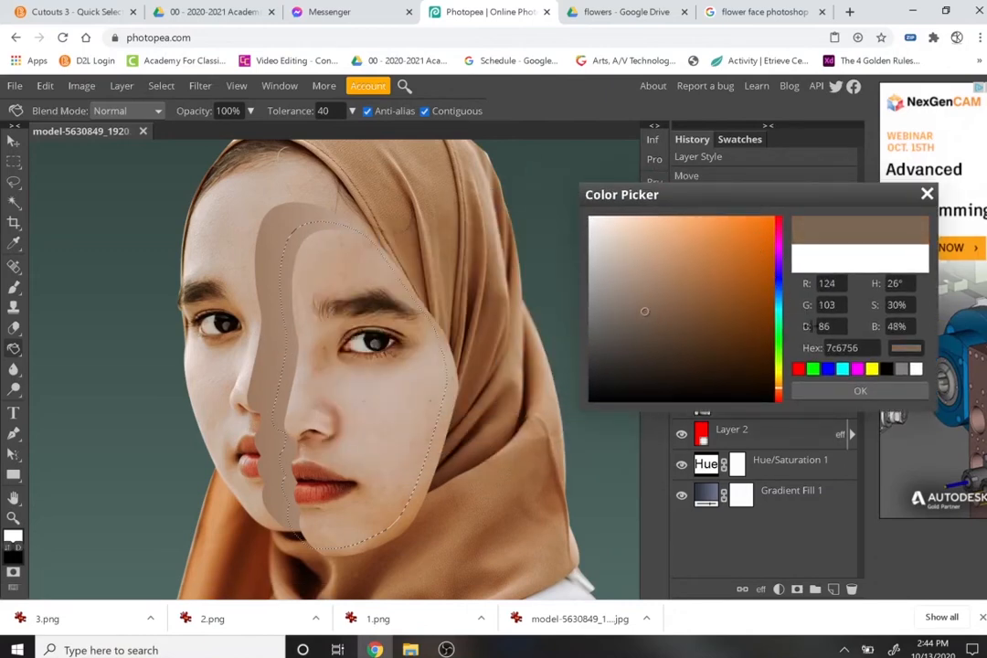
mouse_move(778, 393)
left_mouse_down()
mouse_move(779, 380)
mouse_move(779, 395)
left_mouse_up()
left_click(686, 289)
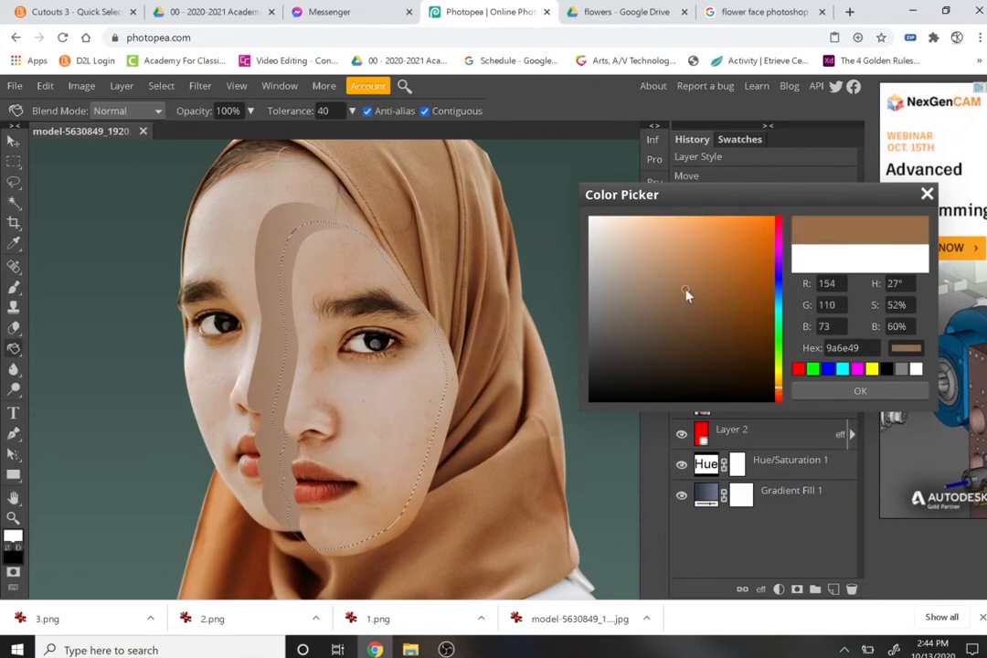
left_click(780, 398)
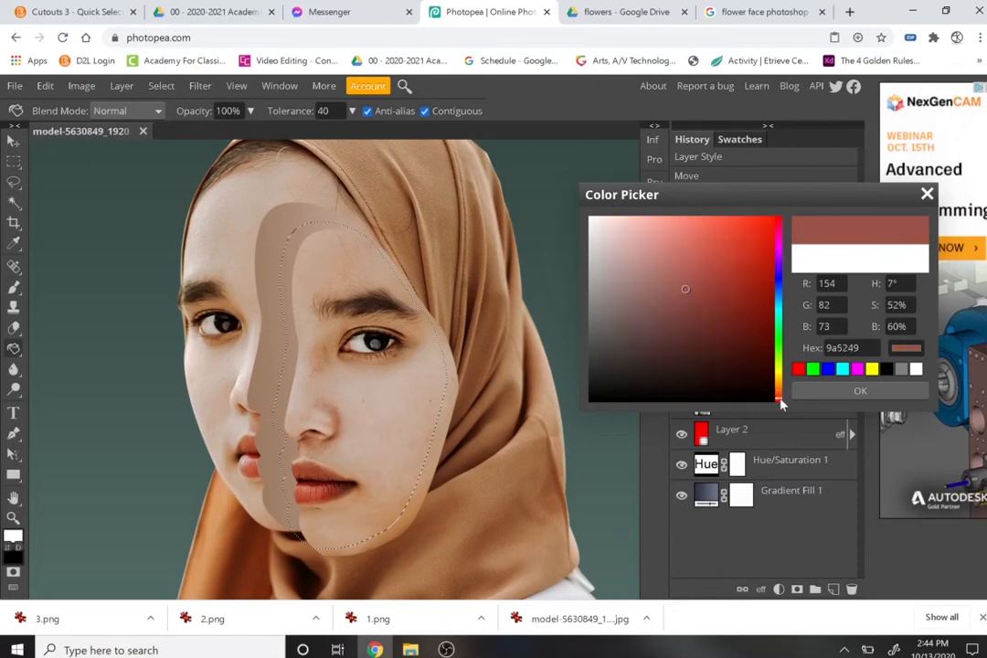
left_click(654, 234)
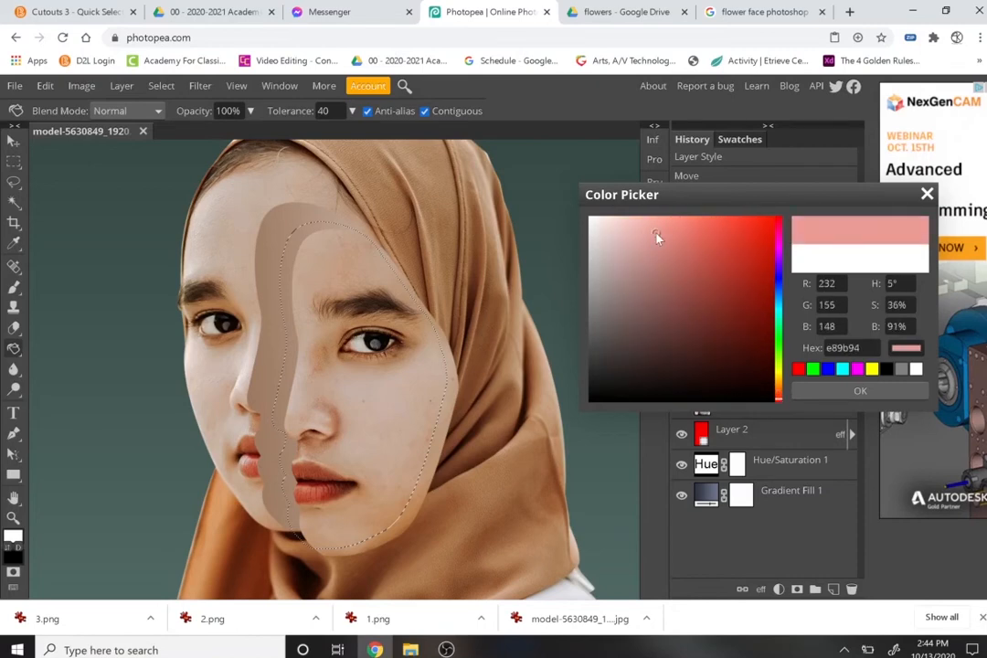
left_click(297, 340)
left_click(701, 249)
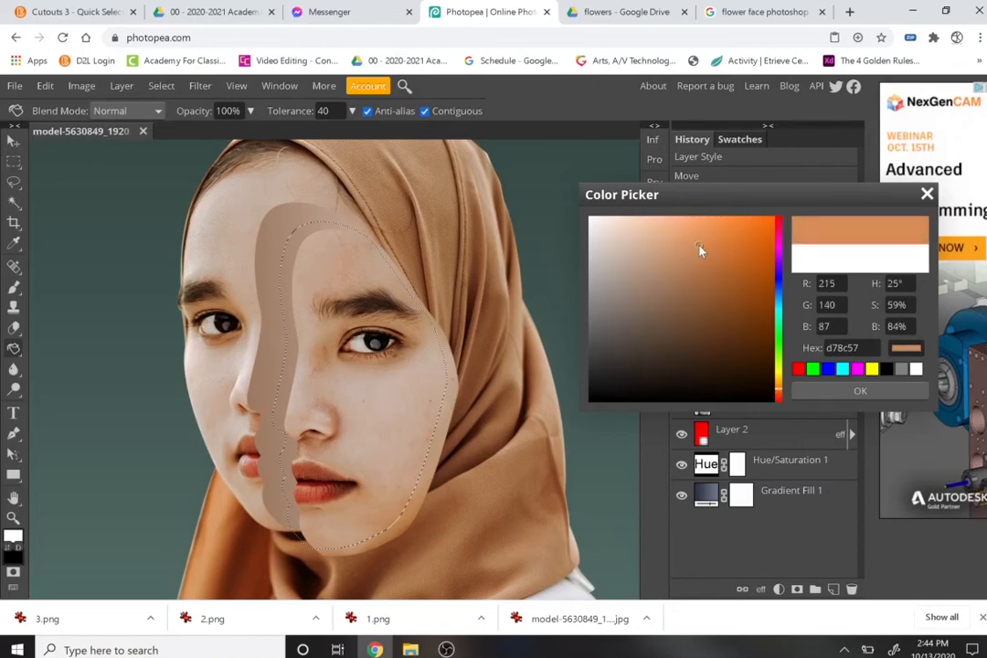
left_click(681, 265)
left_click(778, 400)
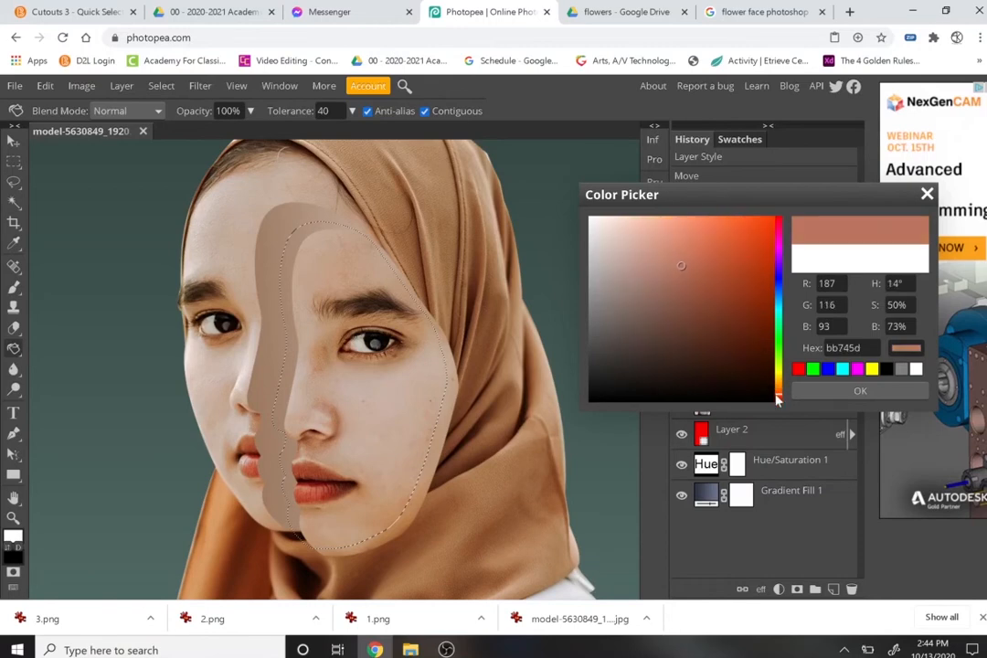
- Fill the selection on the empty layer, deselect, and shift the filled shape slightly down-right to leave a thin edge along the face piece
left_click(293, 359)
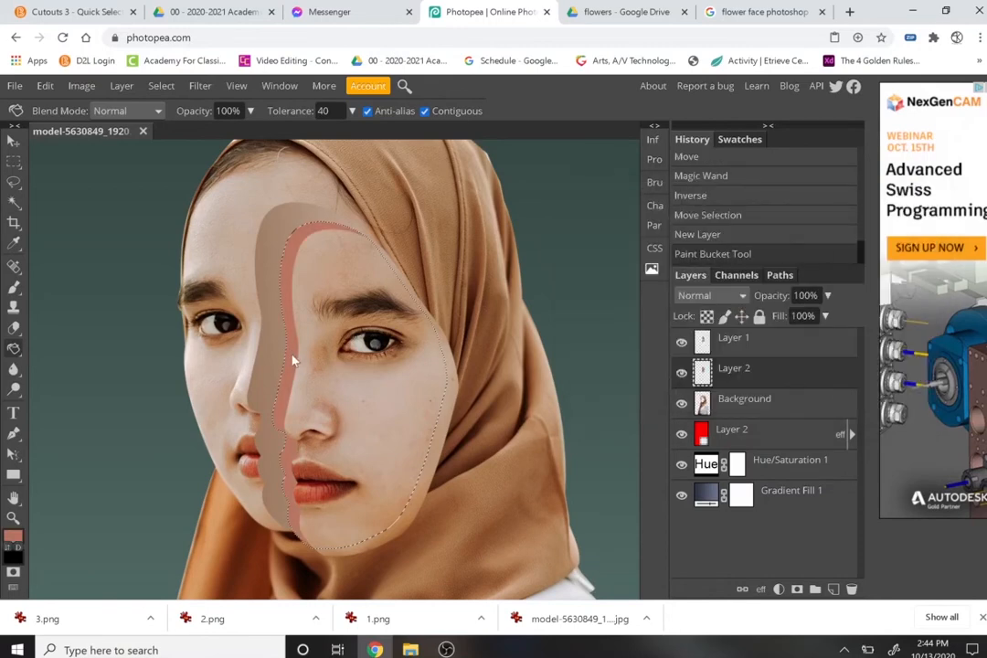
key("ctrl+d")
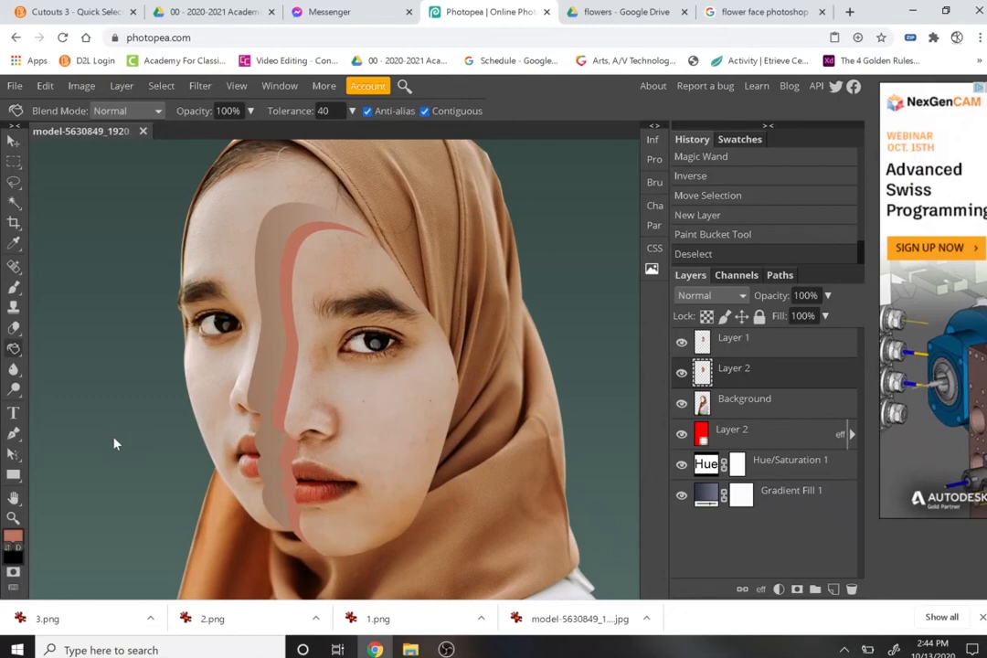
key("v")
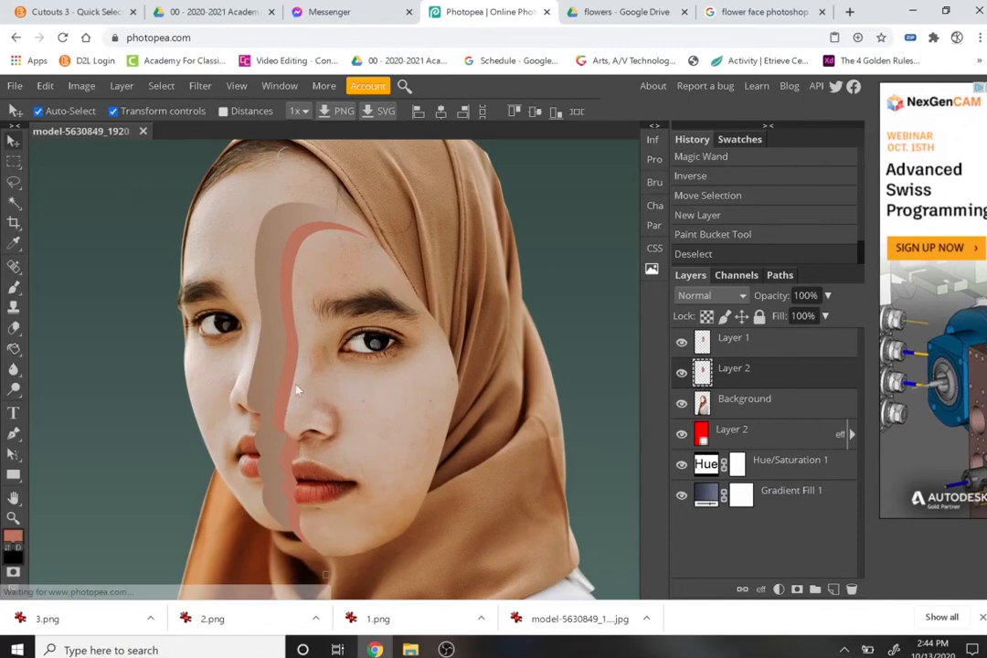
left_click_drag(281, 409, 286, 413)
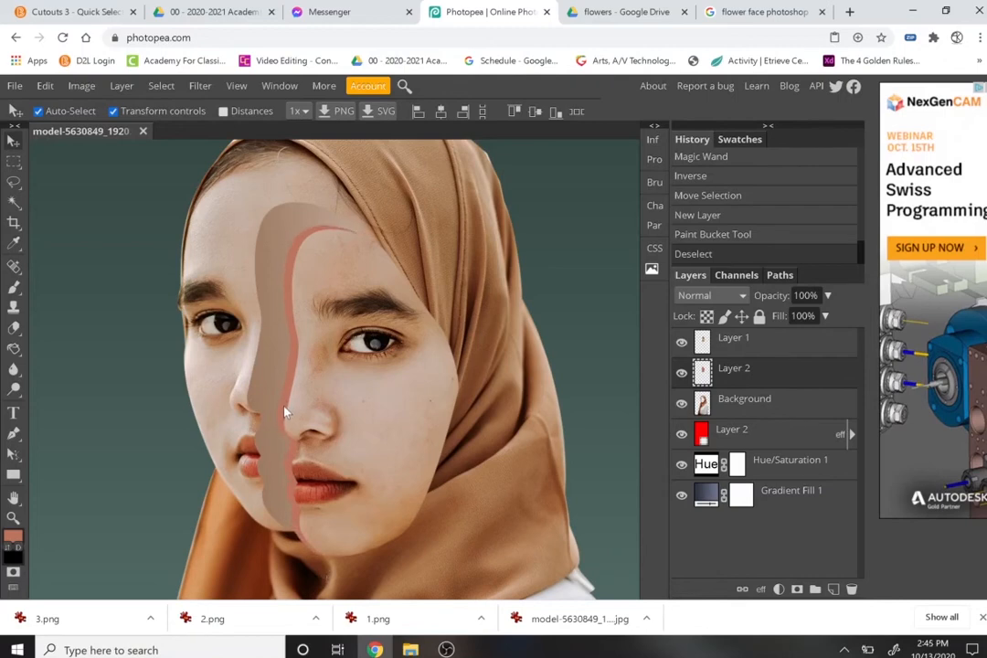
left_click_drag(285, 413, 285, 412)
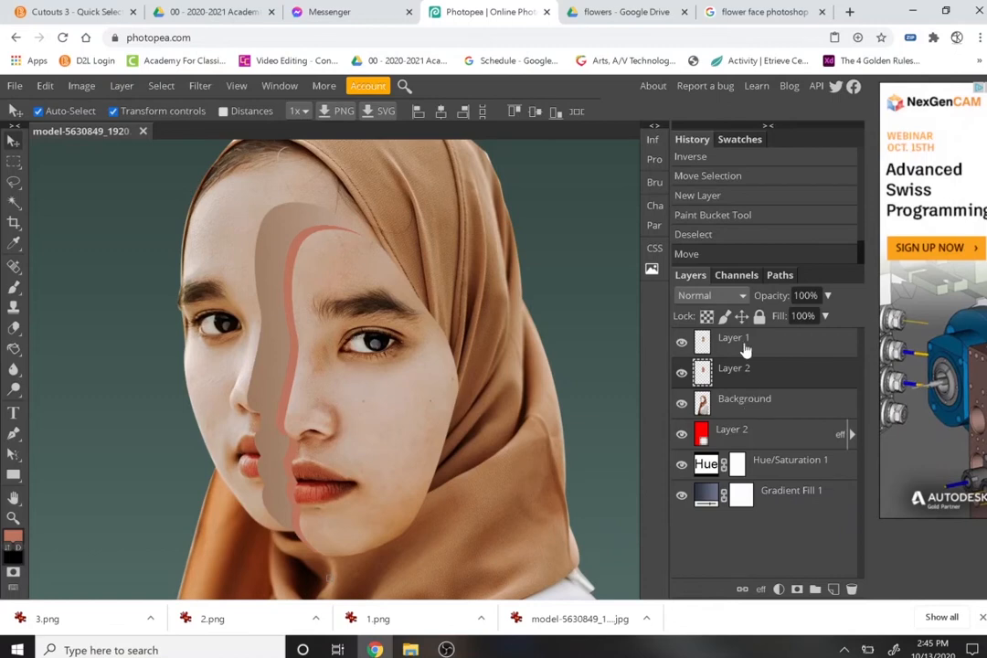
- Combine the face piece and its coloured edge into one smart object, shift it slightly up-left, and activate the portrait layer
right_click(745, 343)
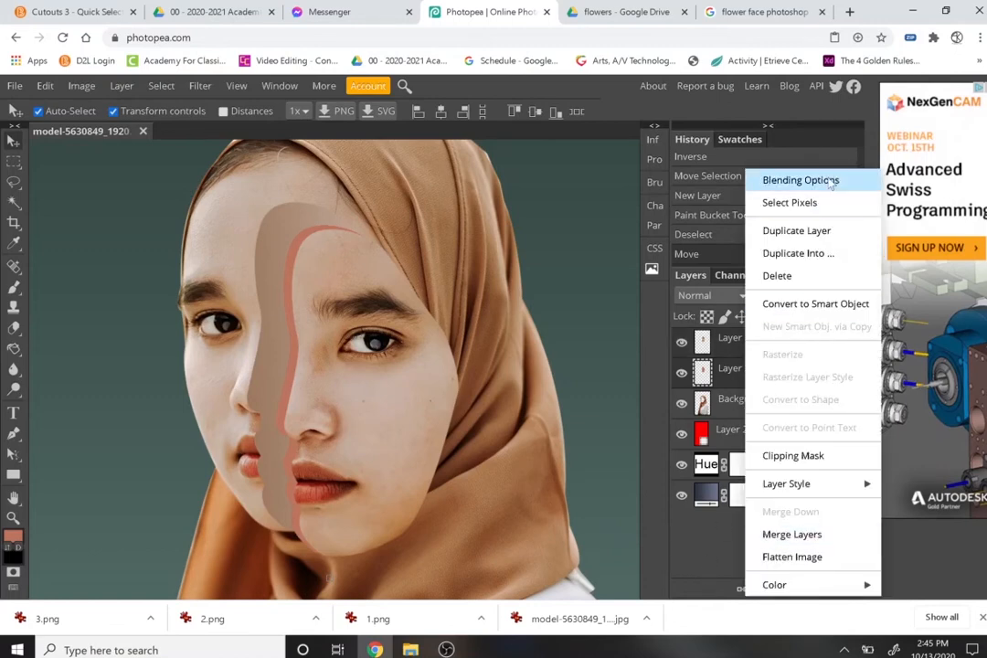
left_click(791, 311)
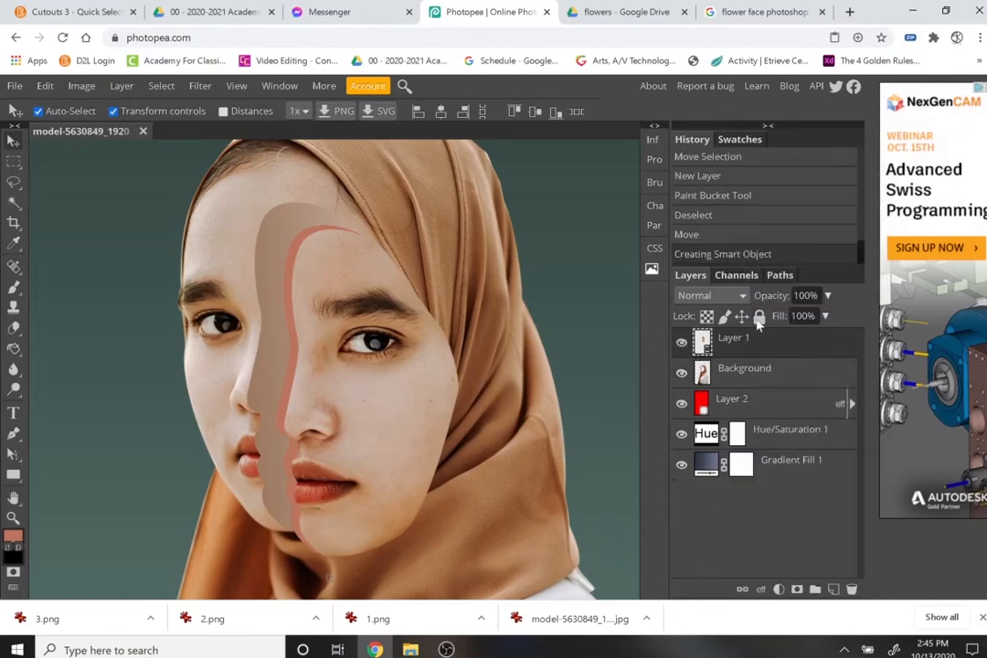
mouse_move(322, 494)
left_mouse_down()
mouse_move(395, 489)
mouse_move(311, 484)
mouse_move(326, 481)
mouse_move(315, 491)
left_mouse_up()
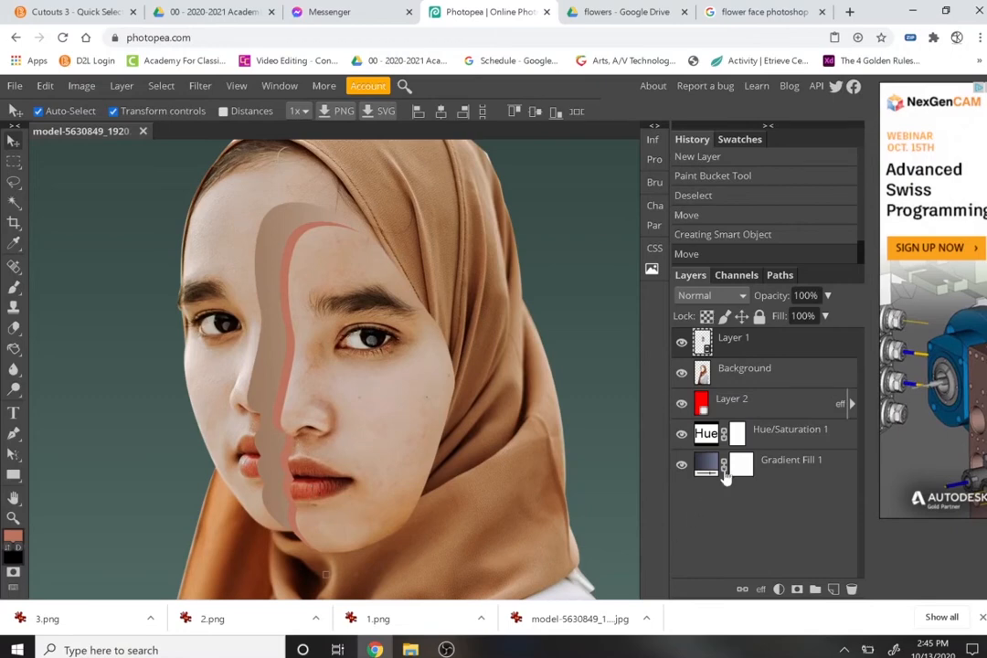
left_click(759, 375)
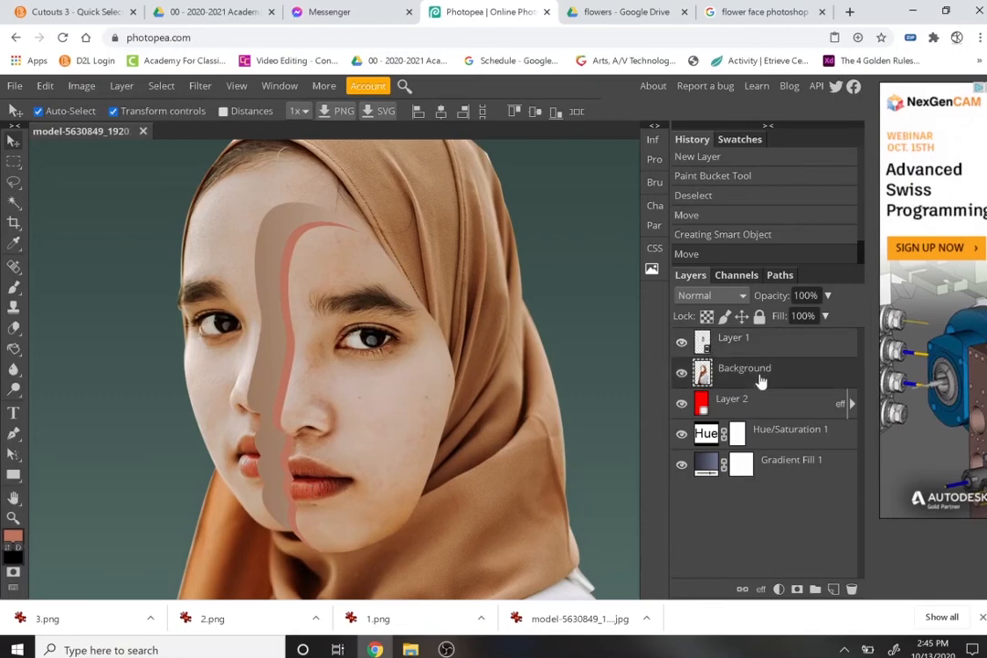
left_click_drag(543, 605, 338, 442)
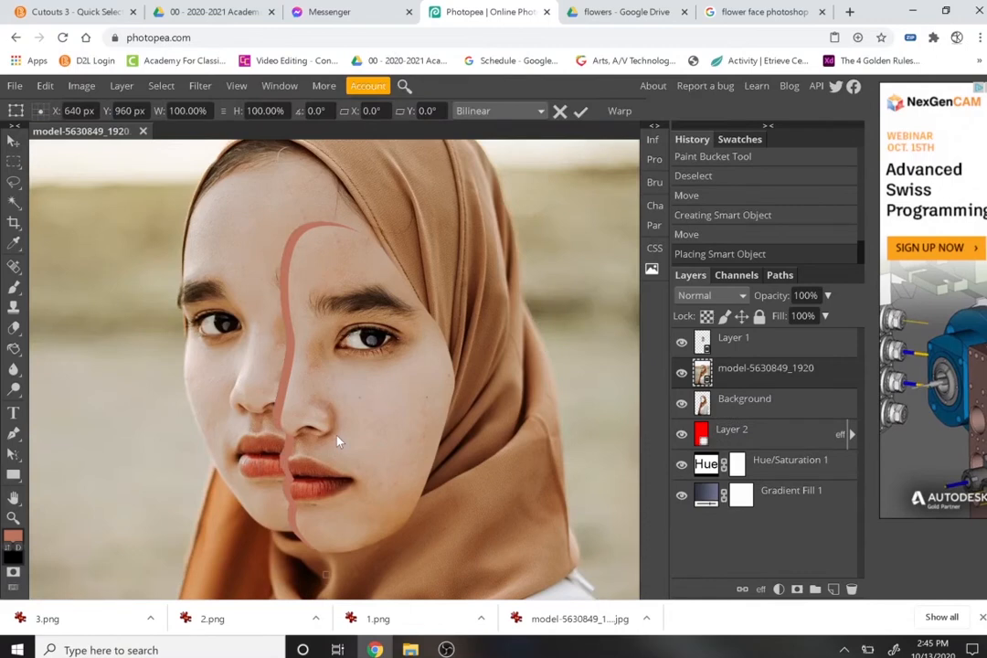
key("Return")
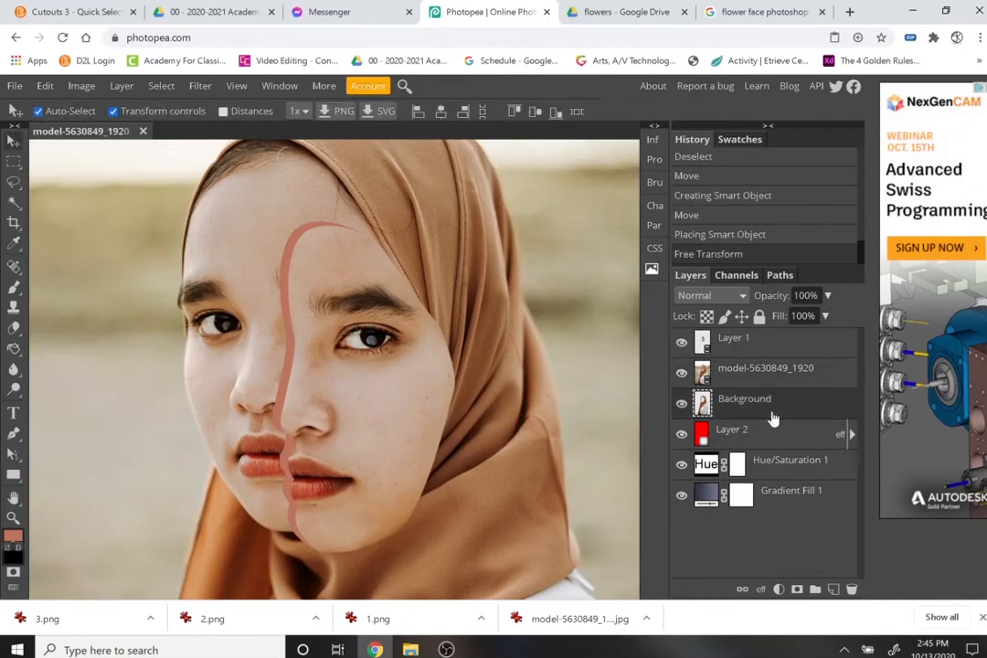
left_click(852, 588)
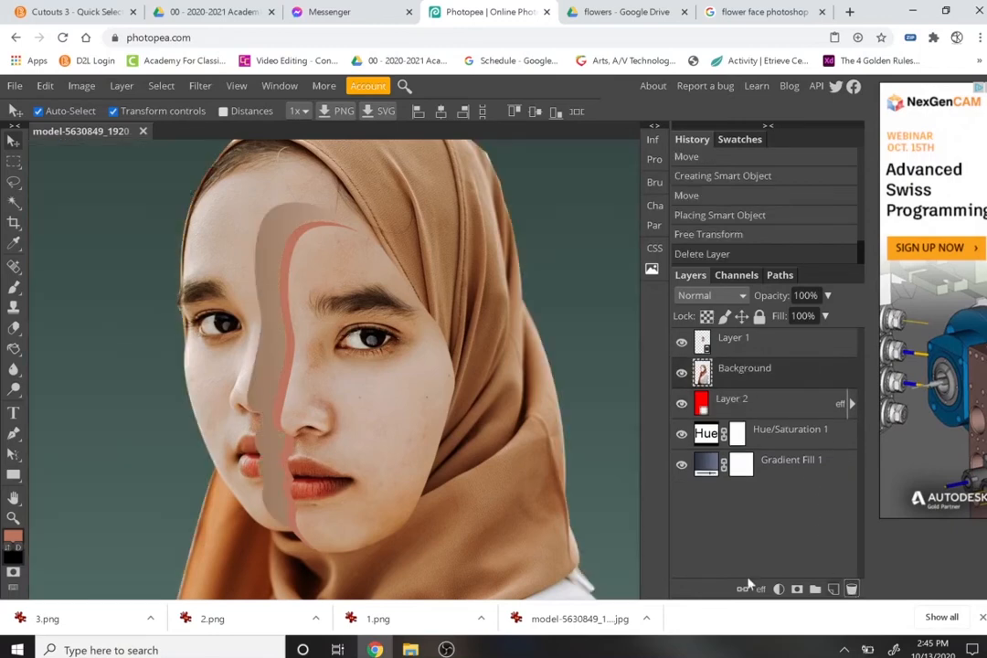
- Place 1.png above the portrait layer, scale it to 73.08%, rotate it -16.8°, and position the purple flower on the forehead behind the cut
left_click_drag(373, 619, 279, 385)
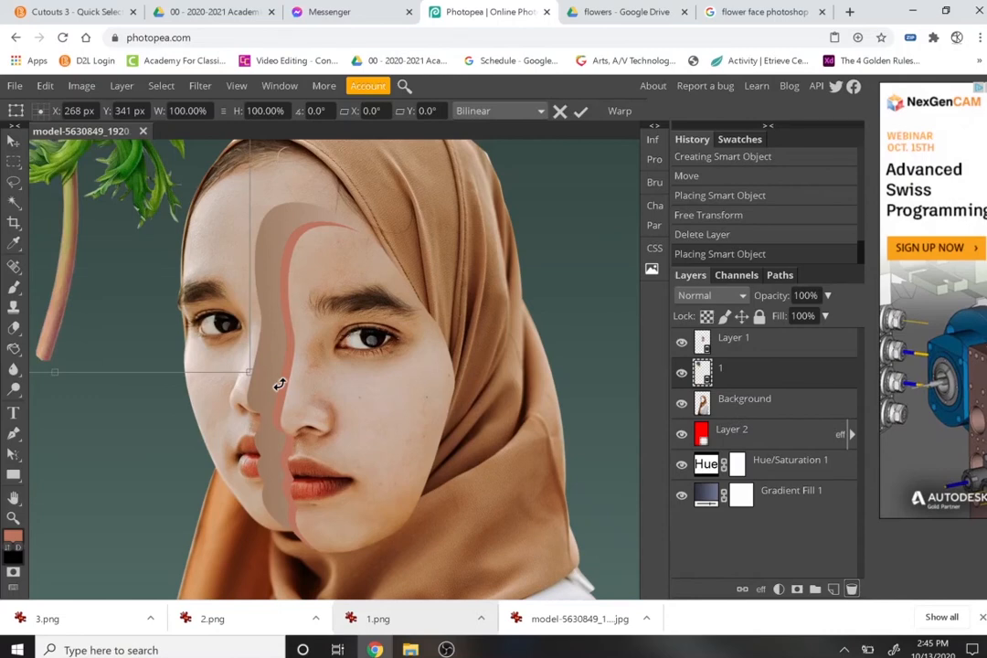
left_click_drag(88, 212, 347, 365)
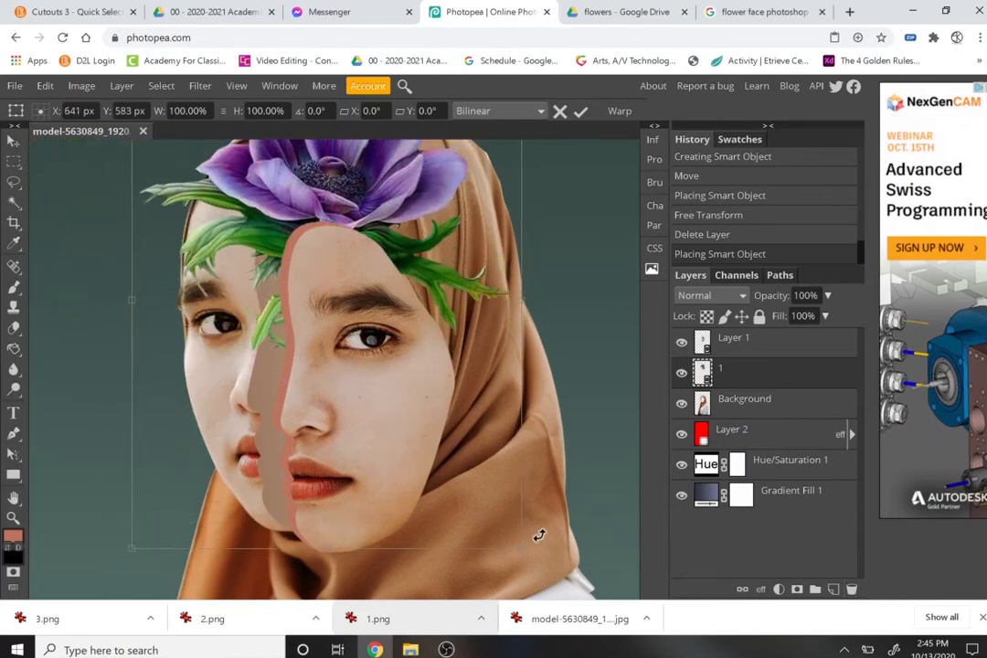
left_click_drag(520, 542, 416, 439)
left_click_drag(256, 206, 278, 273)
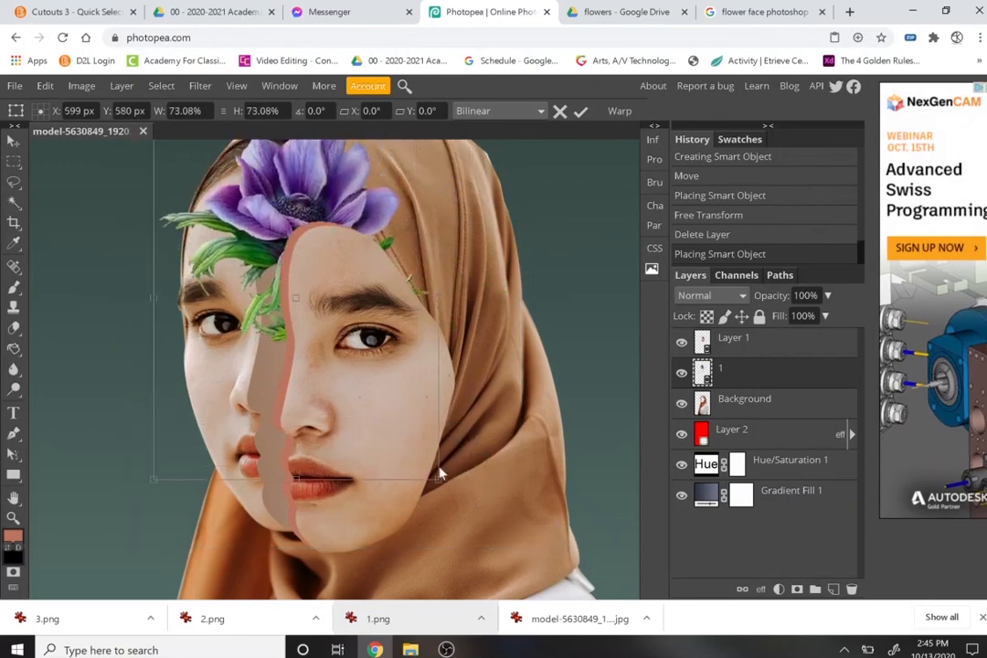
left_click_drag(447, 484, 514, 445)
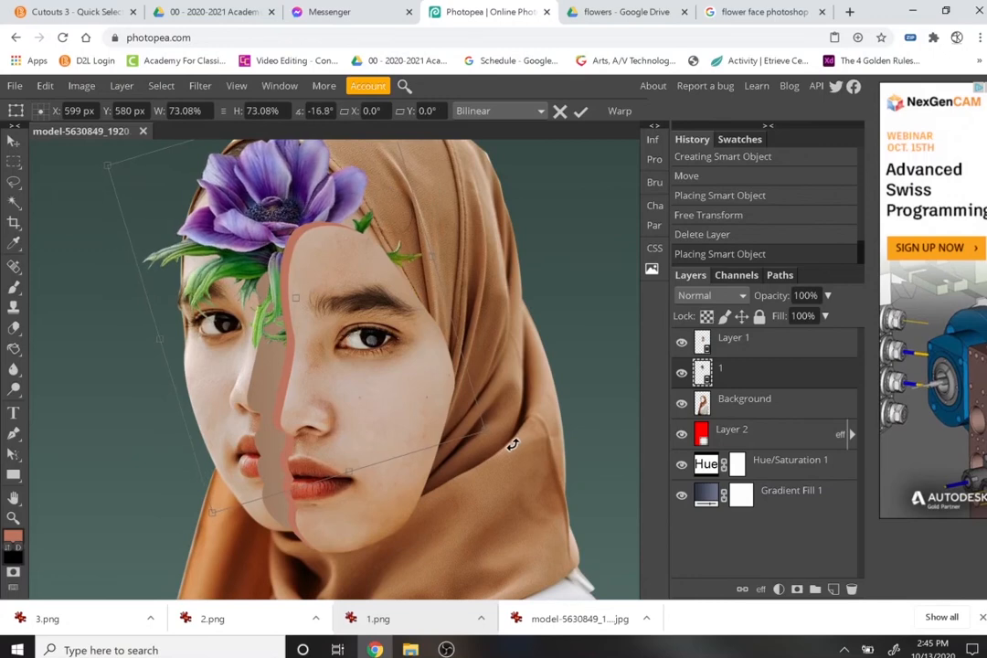
key("Return")
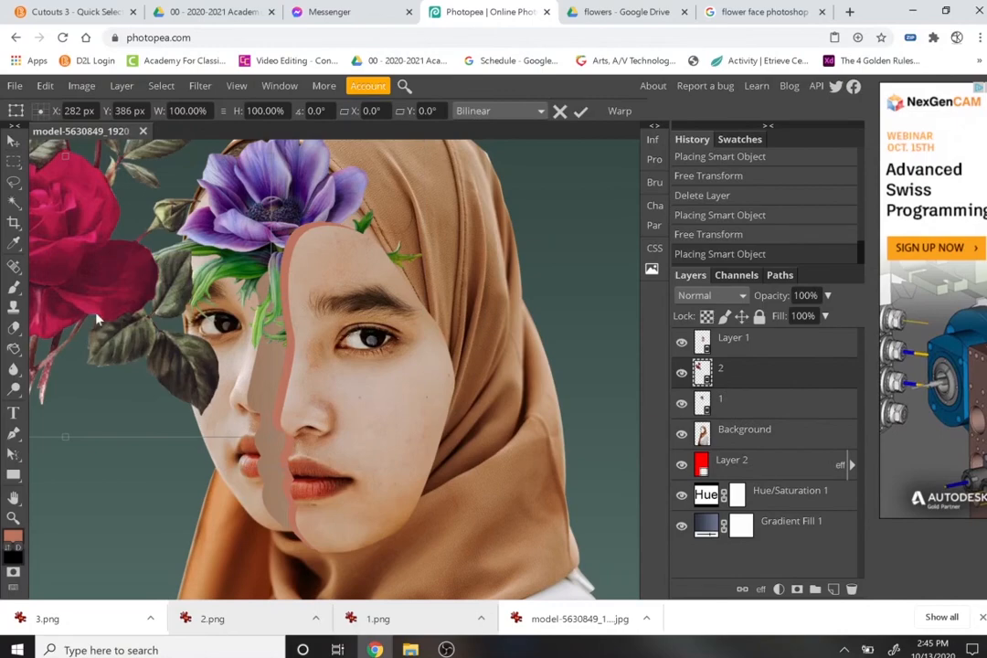
- Position the 2.png roses beside the cut over the cheek, scaled to 67.02% and rotated about -119.1°, and apply the transform
left_click_drag(96, 318, 303, 424)
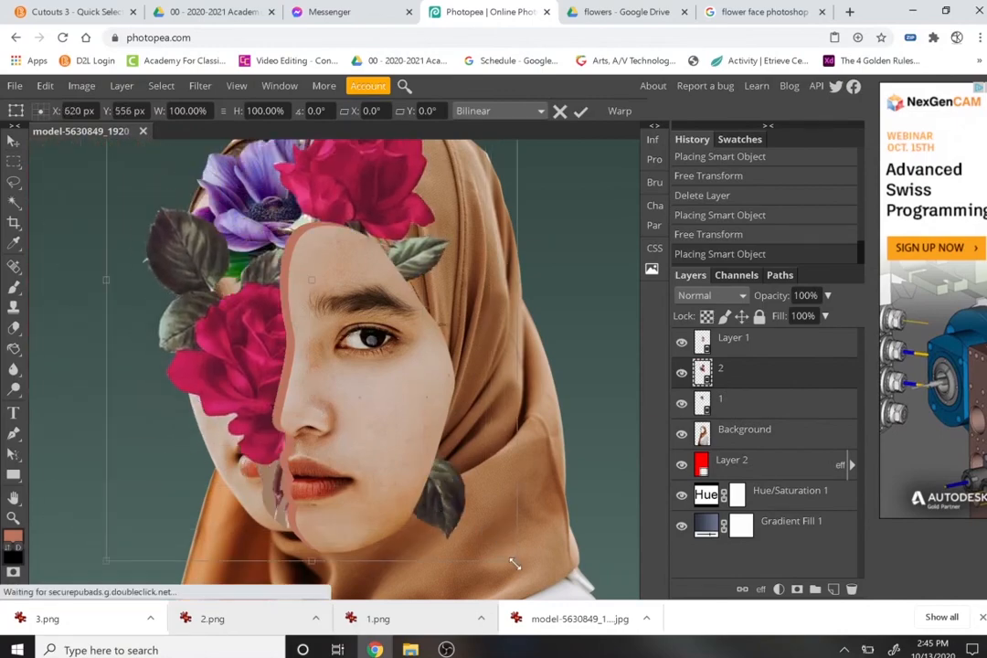
left_click_drag(515, 564, 388, 441)
left_click_drag(412, 383, 295, 442)
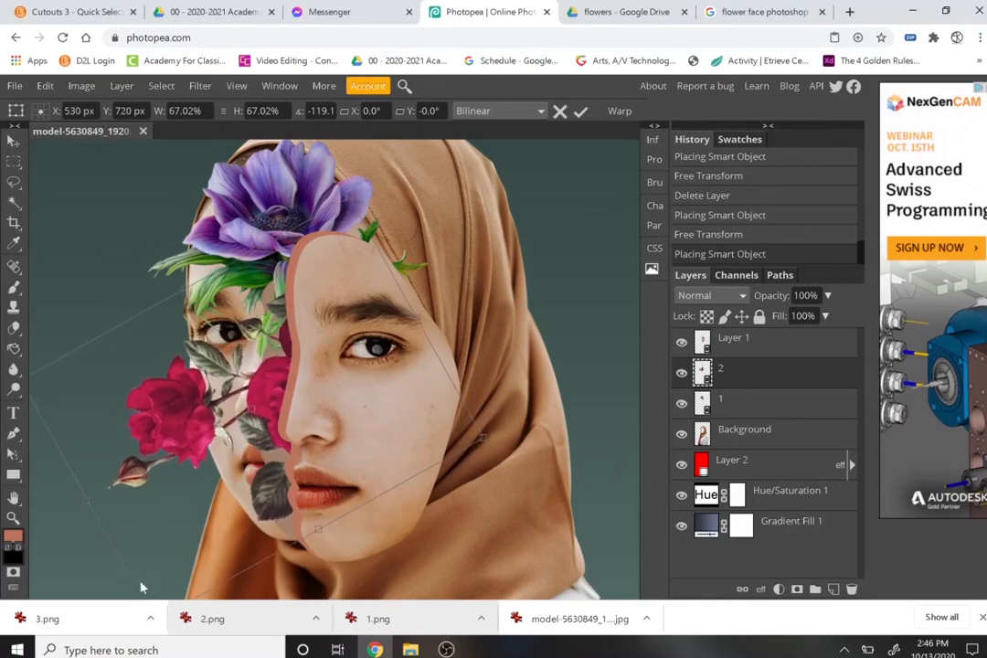
left_click_drag(113, 622, 333, 448)
left_click(581, 110)
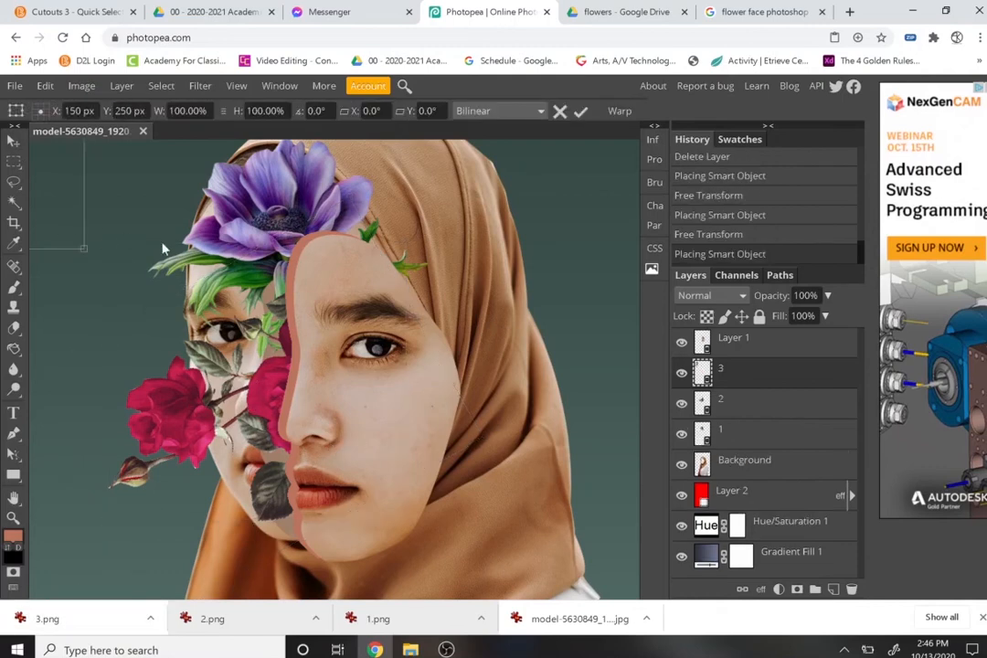
- Flip the placed 3.png sunflower horizontally, rotate it to 53.7°, position it at the chin behind the face piece, and apply the transform
left_click_drag(140, 212, 390, 434)
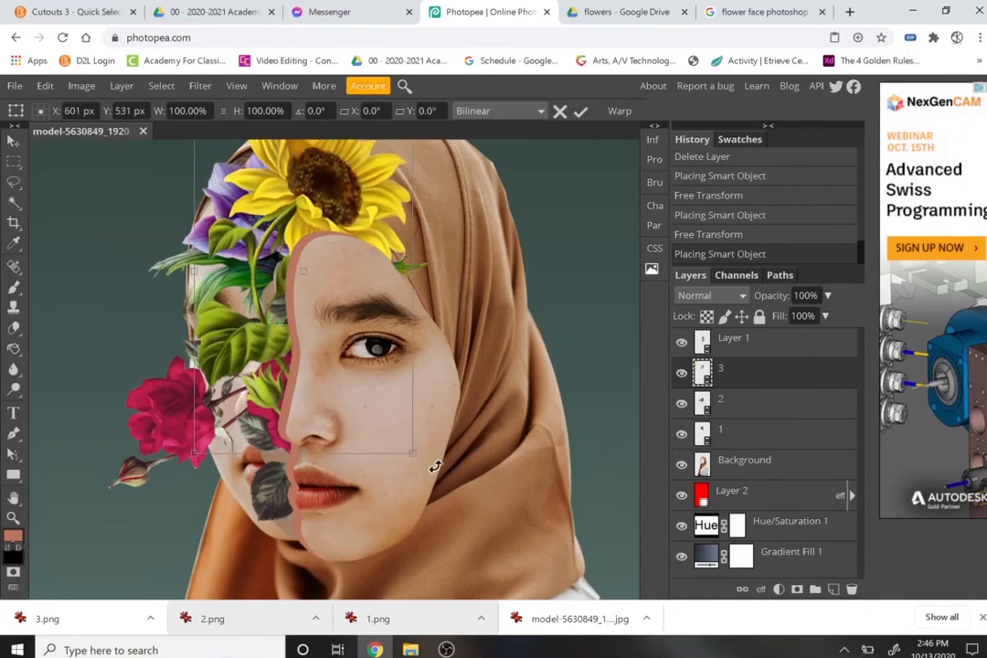
left_click_drag(435, 467, 458, 440)
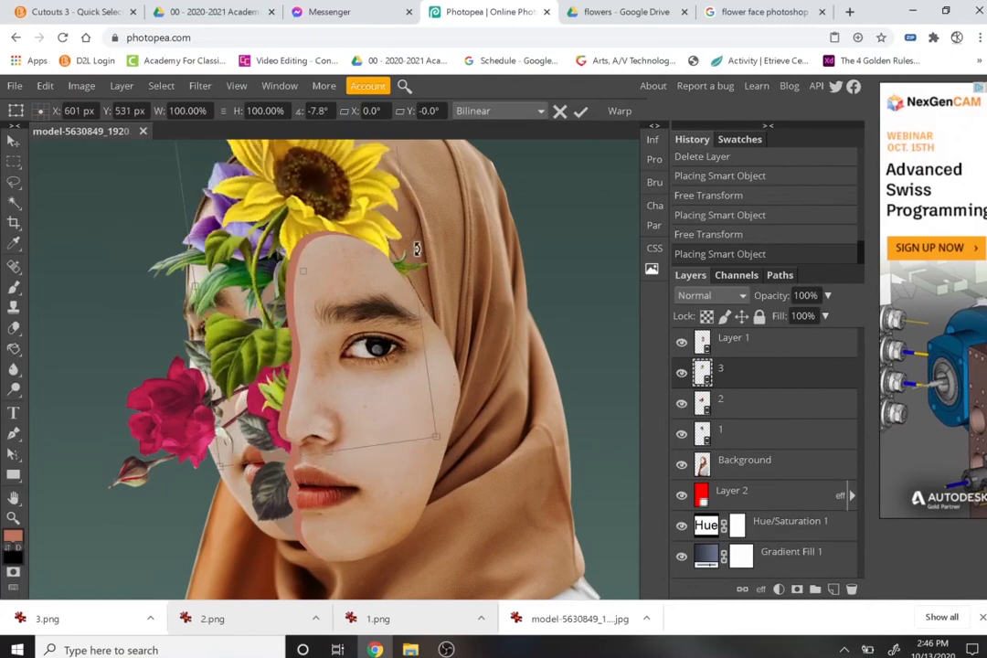
right_click(411, 258)
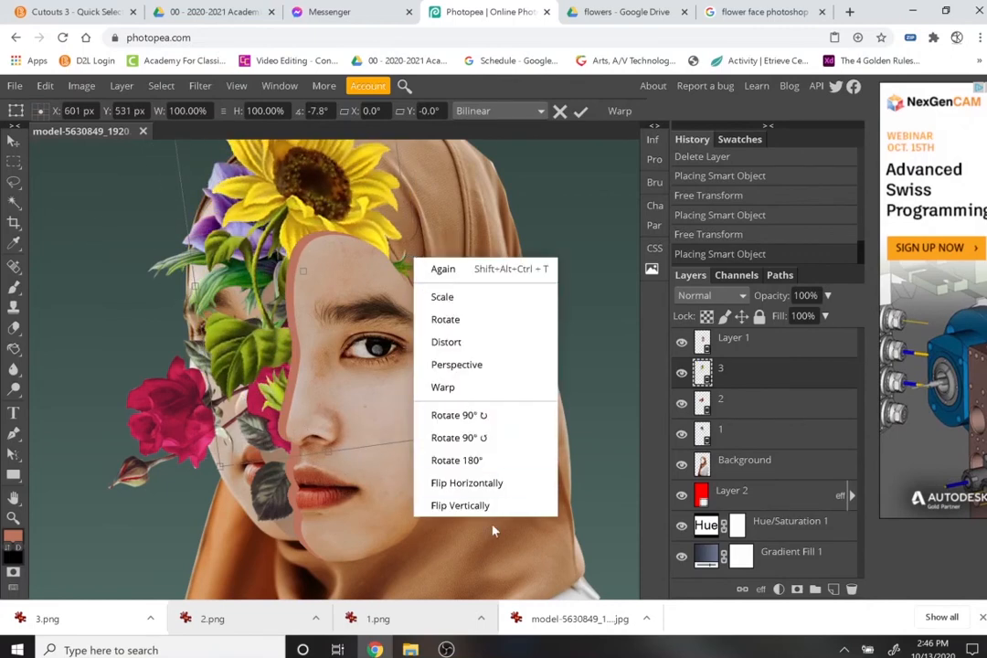
left_click(454, 483)
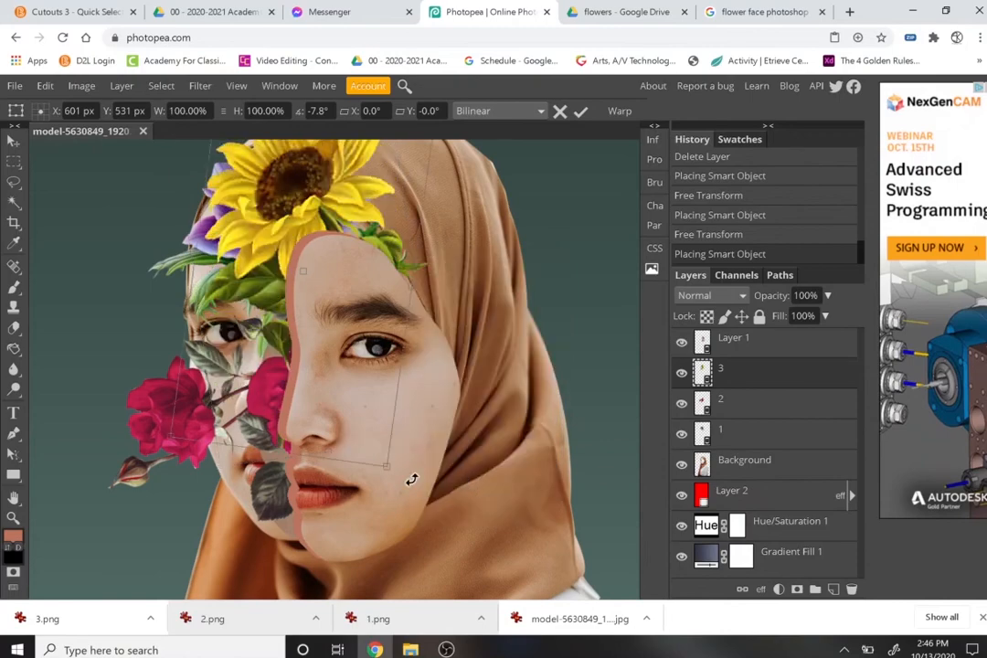
left_click_drag(413, 480, 476, 160)
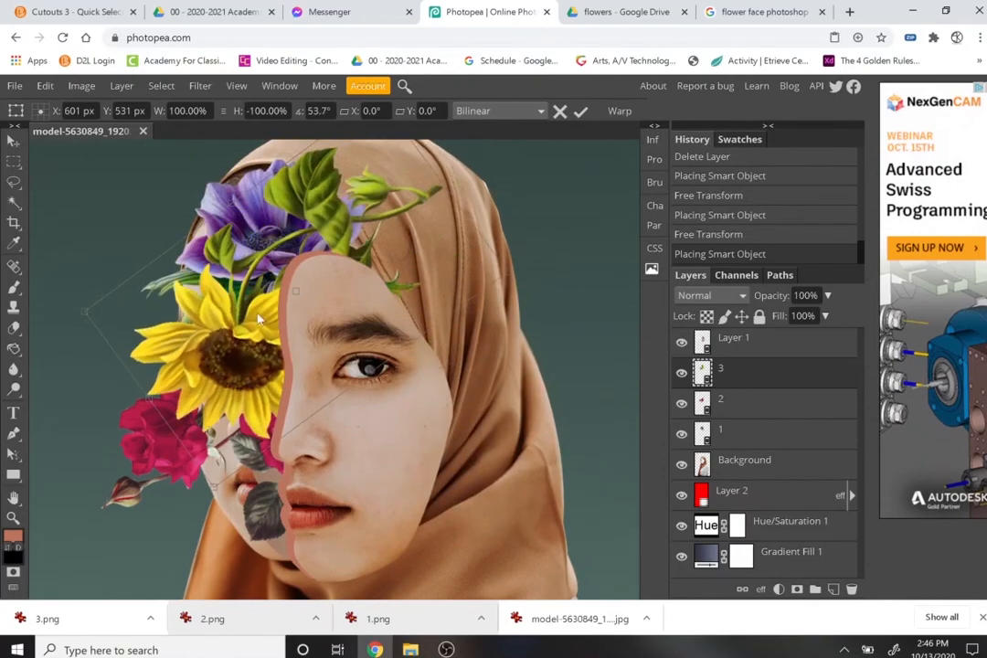
left_click_drag(259, 319, 286, 532)
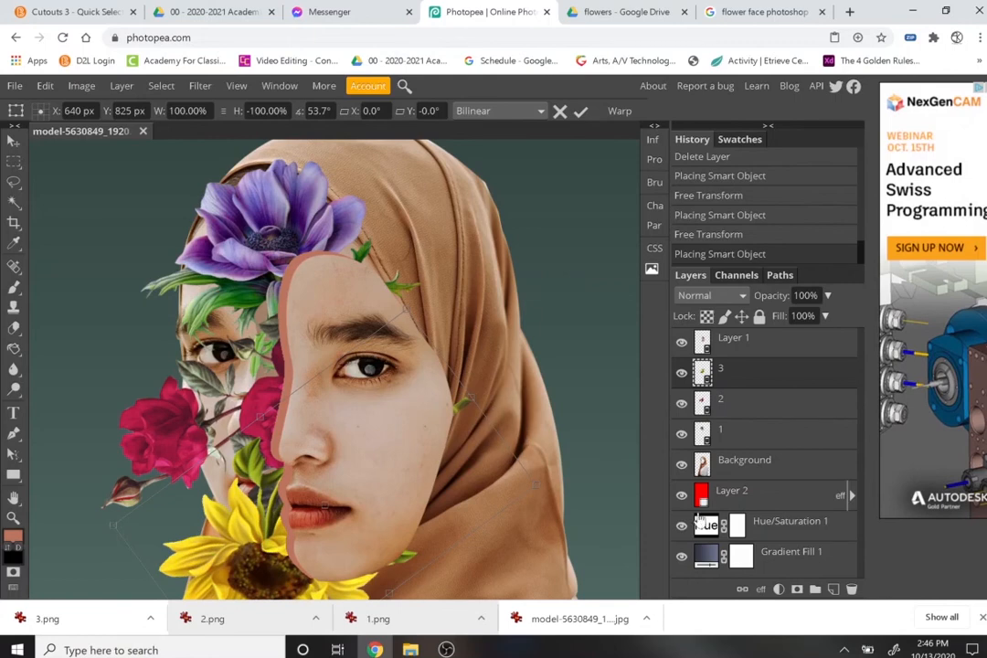
key("Return")
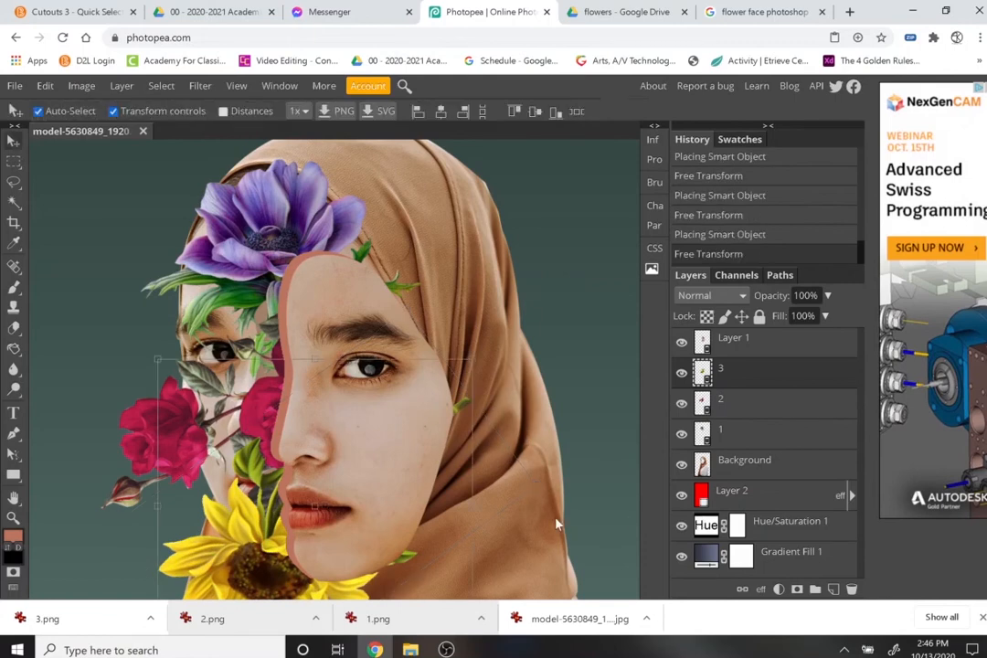
- Add a raster mask to layer 3 and paint it black over the stray green bud beside the woman's cheek
left_click(797, 590)
key("b")
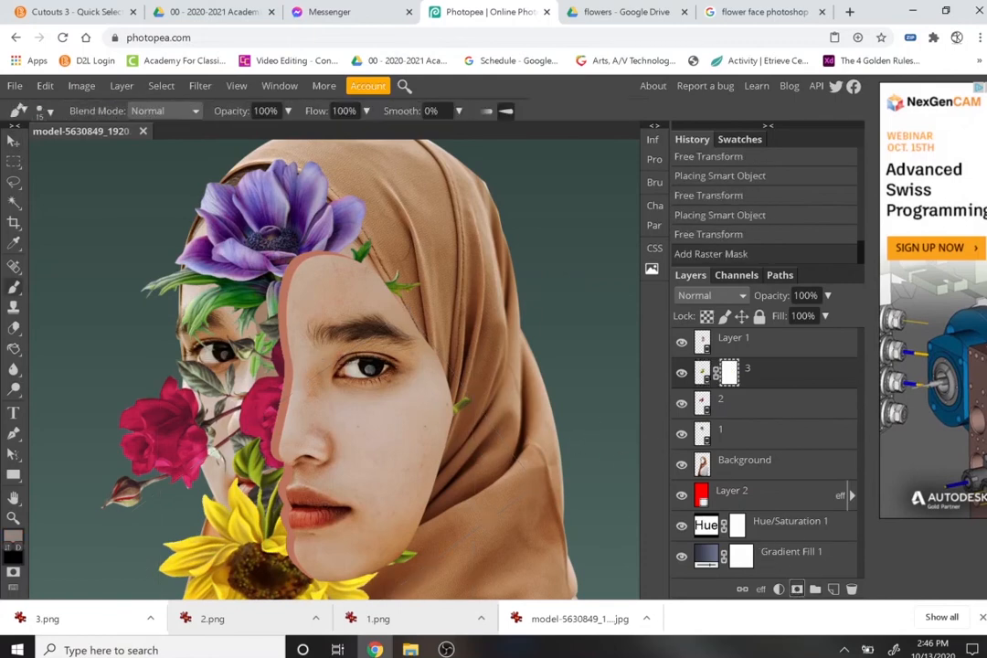
key("d")
key("x")
key("x")
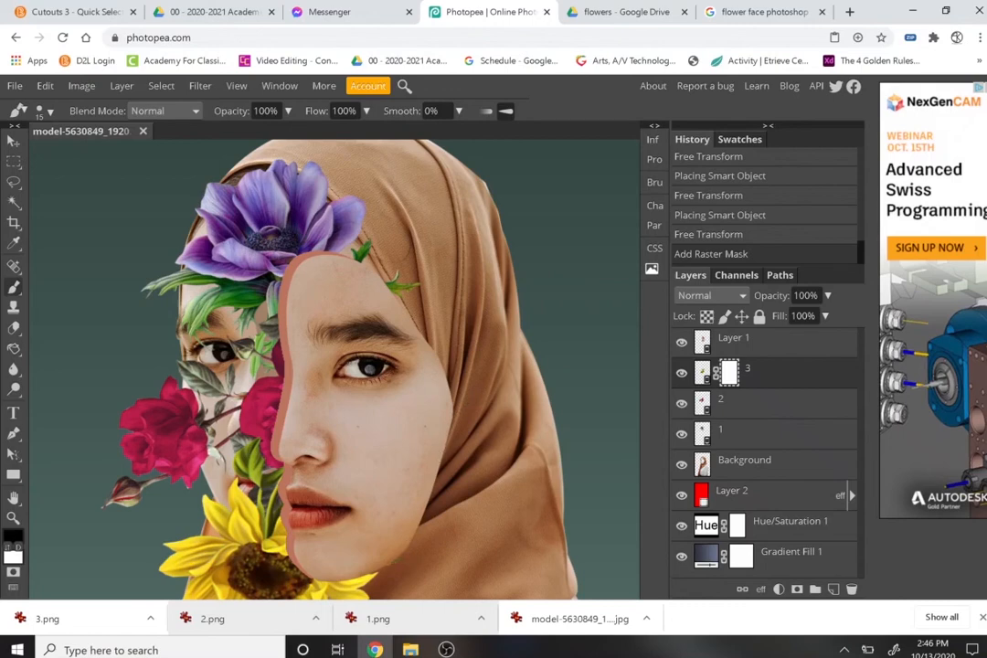
left_click_drag(415, 415, 442, 440)
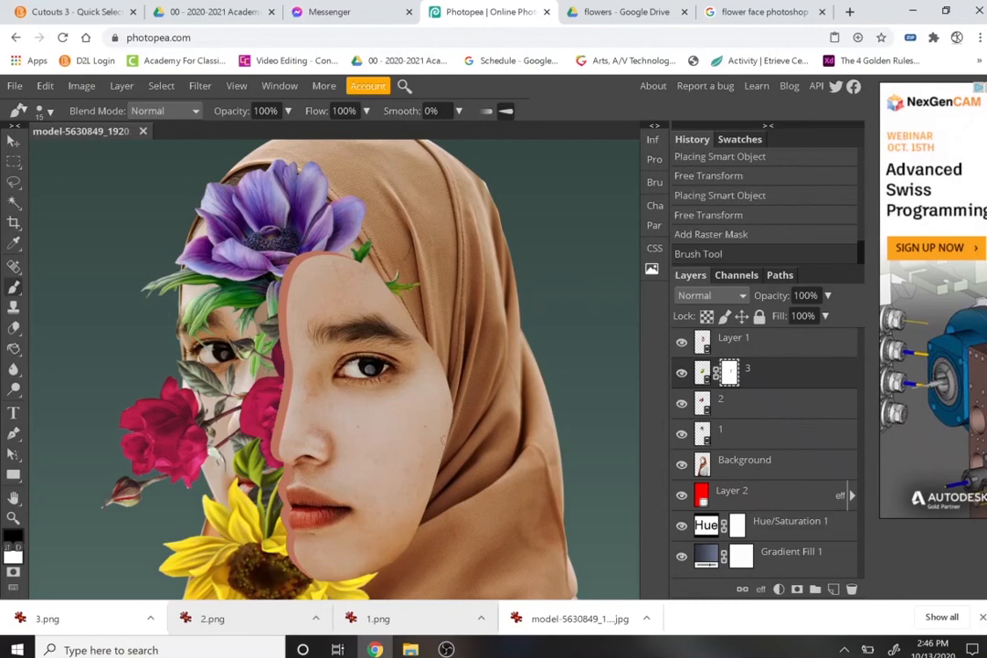
- Rotate the layer 2 roses to 10.1° and move them up onto the forehead beside the purple flower
key("space")
left_click_drag(376, 481, 419, 334)
key("z")
left_click(385, 355, "alt")
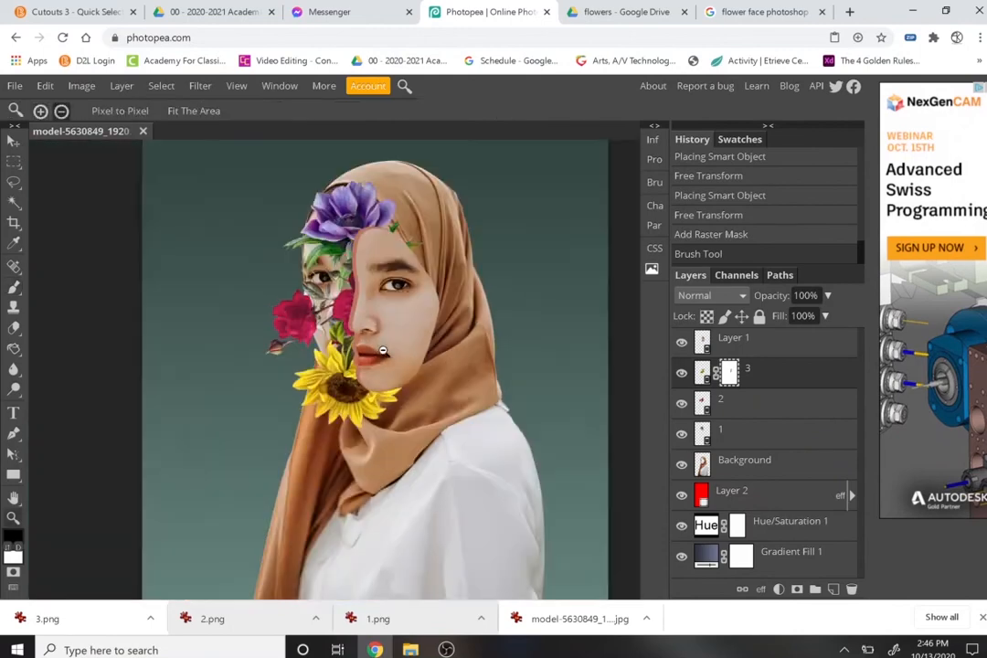
left_click(385, 355, "alt")
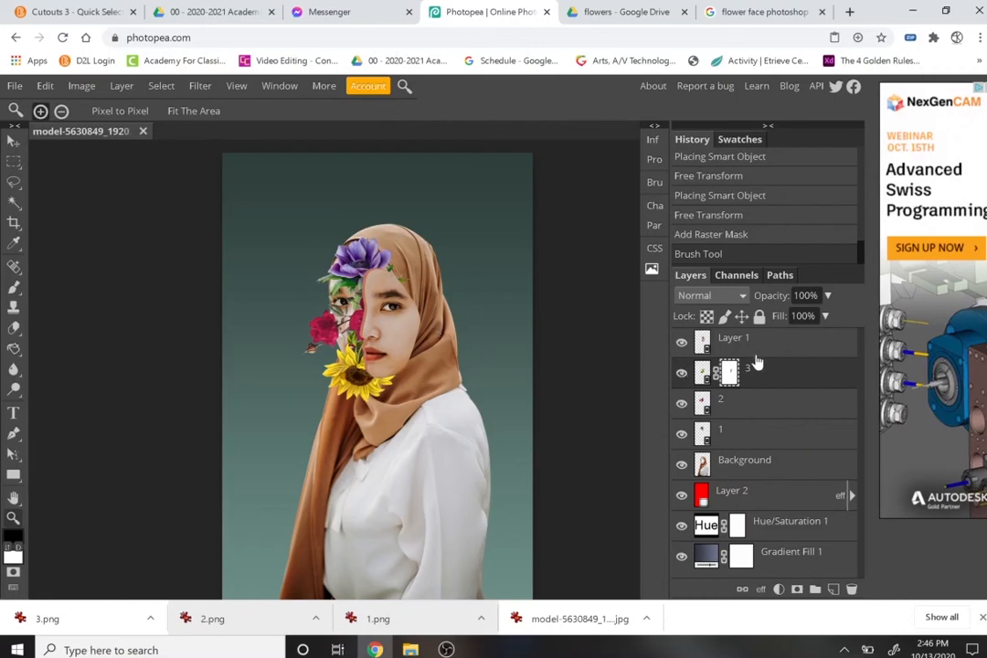
left_click(756, 355)
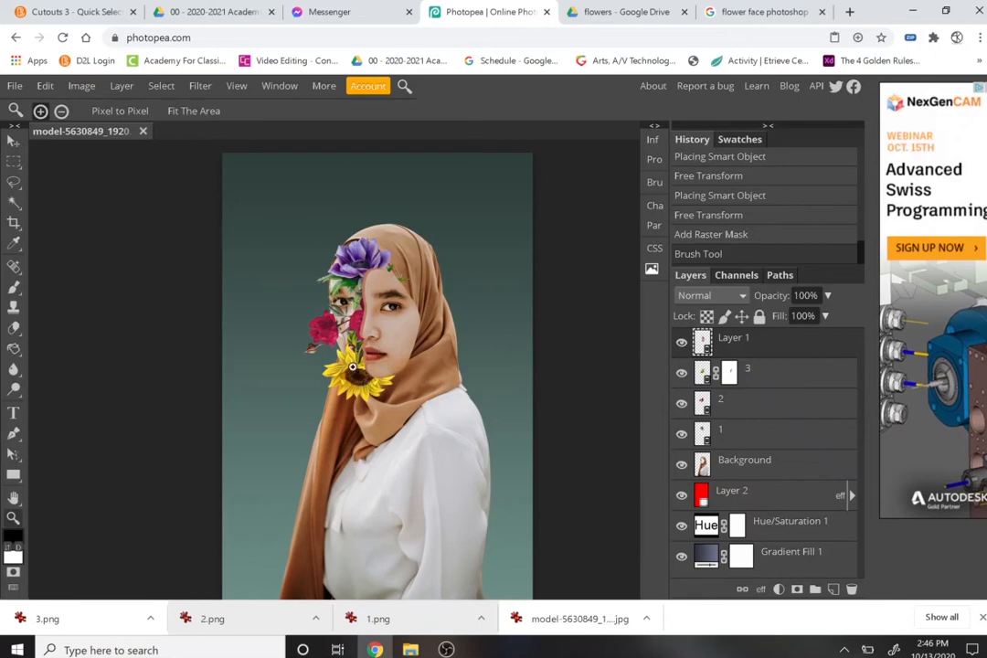
key("v")
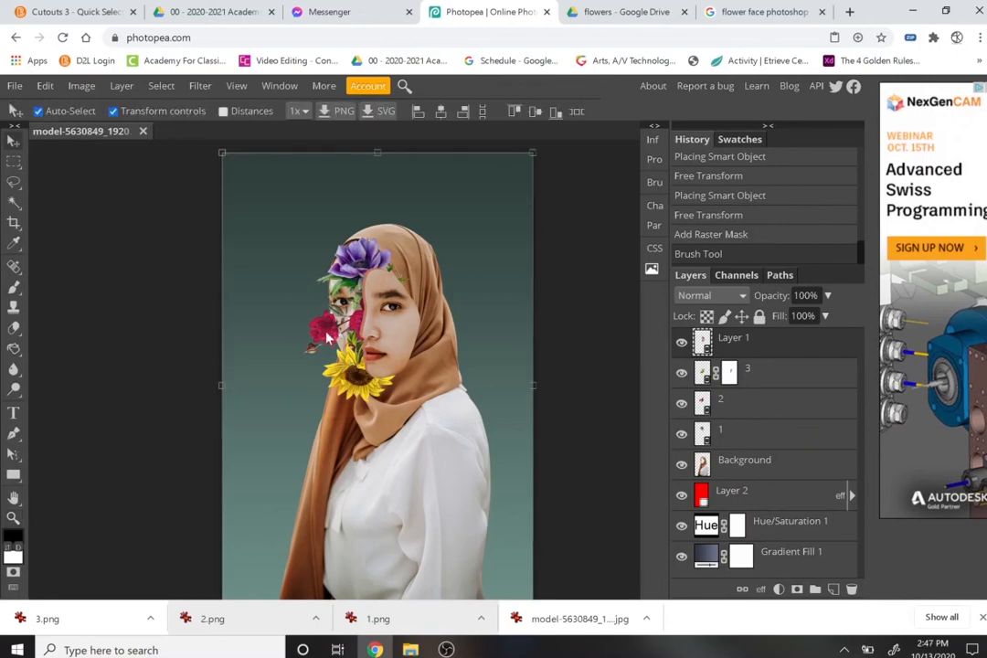
left_click(326, 338)
left_click_drag(423, 369, 453, 338)
left_click_drag(517, 319, 274, 385)
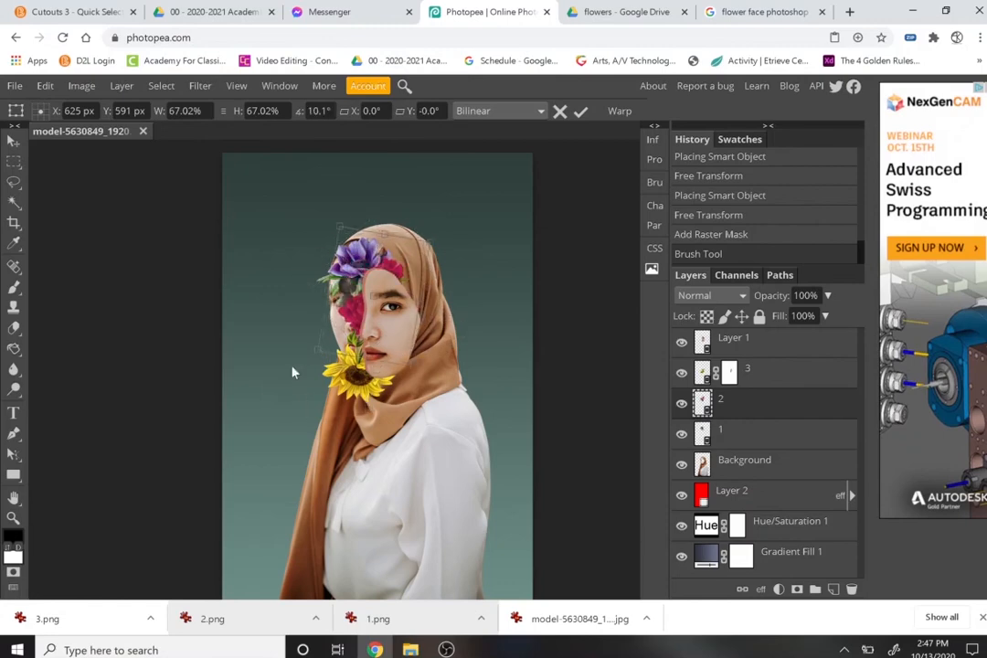
mouse_move(353, 319)
left_mouse_down()
mouse_move(377, 309)
mouse_move(364, 305)
left_mouse_up()
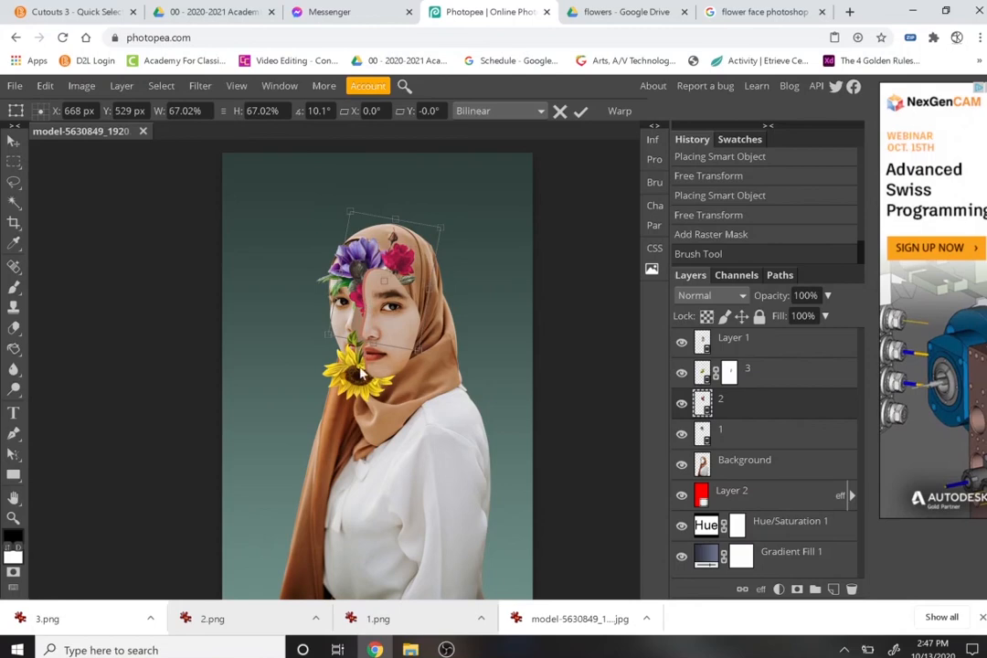
- Move the layer 3 sunflower beside the temple, rotate it so its bloom sits over the hijab's edge, and apply the transform
left_click_drag(363, 370, 384, 402)
key("Return")
key("ctrl+t")
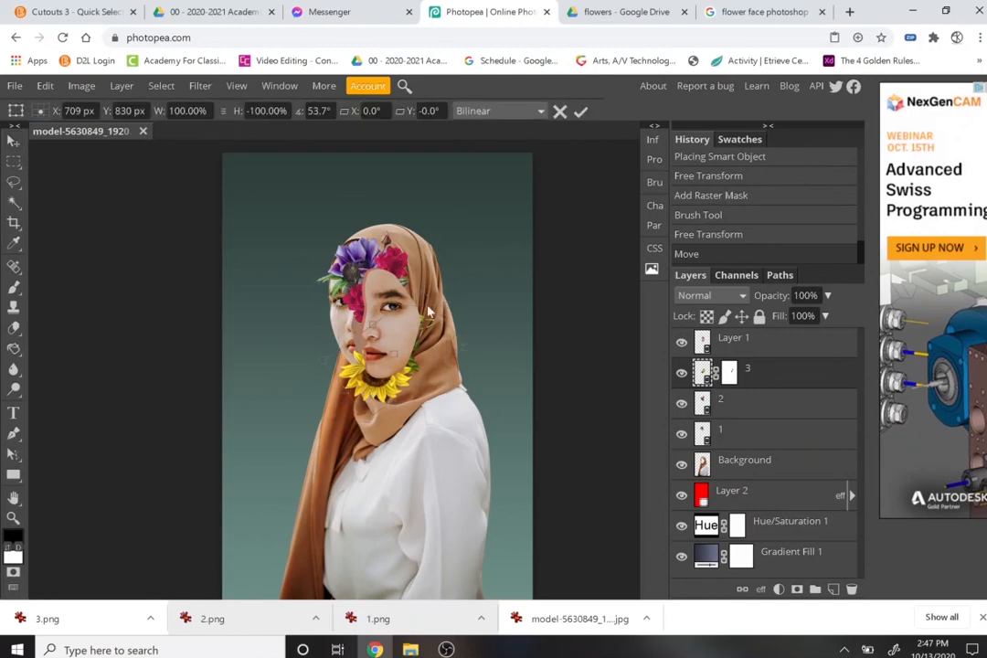
left_click_drag(429, 311, 385, 307)
left_click_drag(435, 348, 237, 327)
left_click_drag(305, 380, 399, 324)
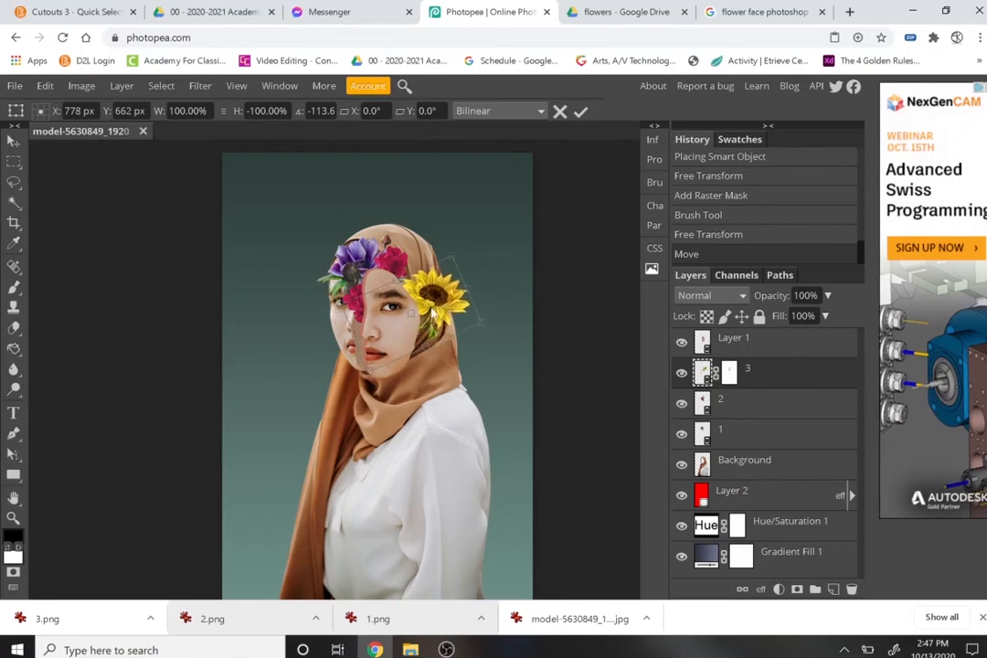
mouse_move(493, 310)
left_mouse_down()
mouse_move(482, 300)
mouse_move(502, 326)
left_mouse_up()
key("Return")
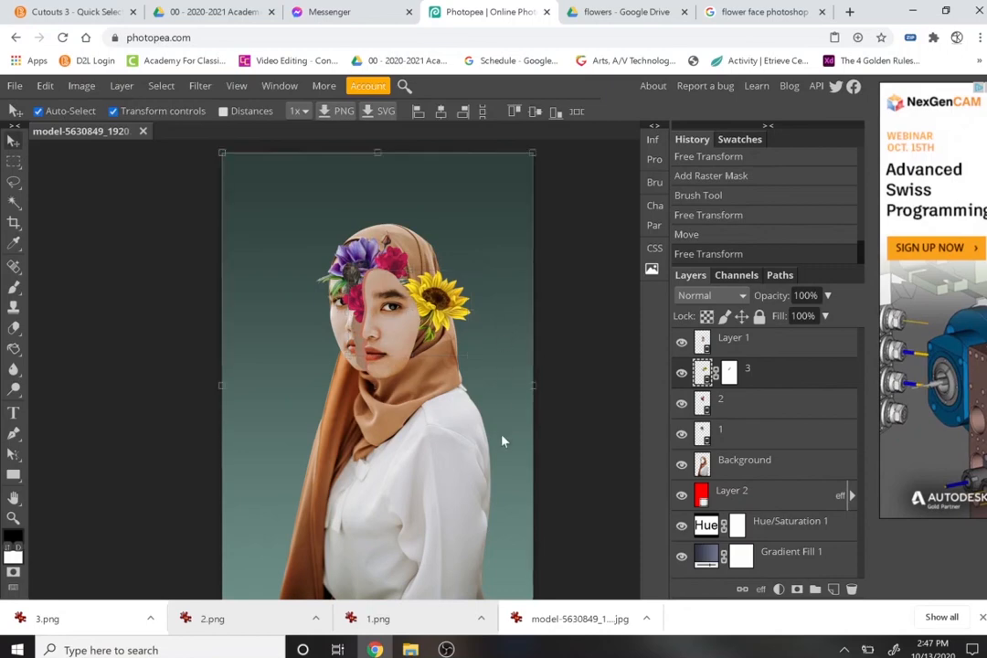
- Add a new empty layer above Layer 1
left_click(502, 441)
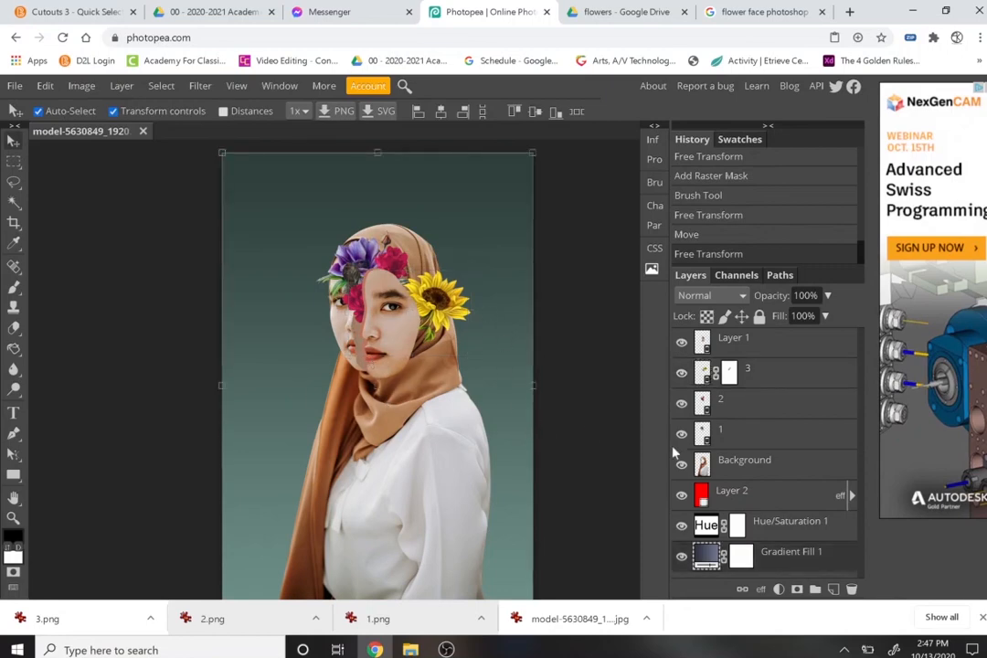
left_click(780, 347)
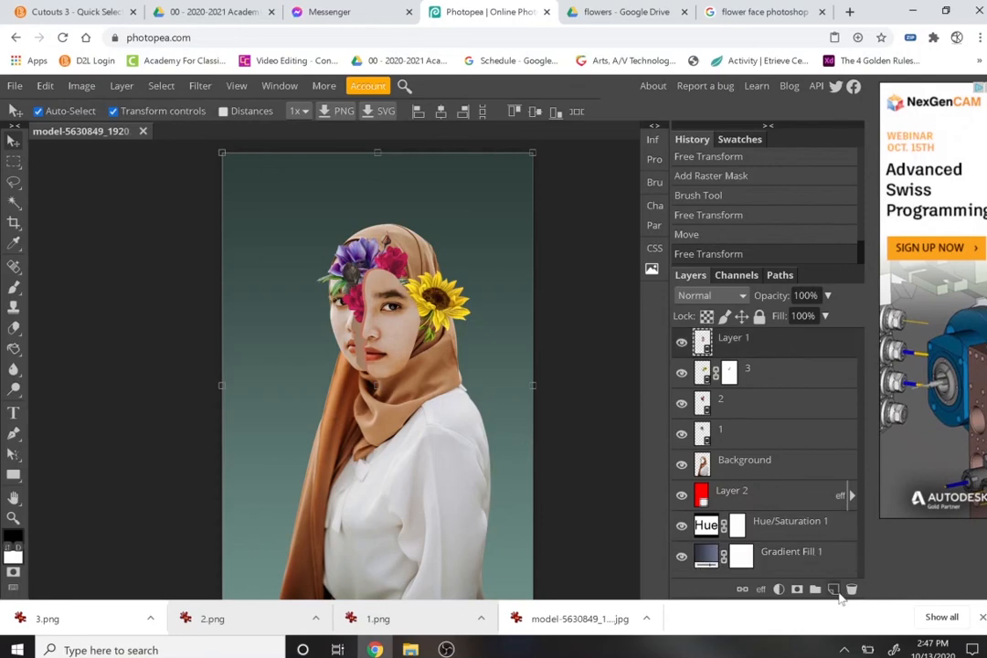
left_click(834, 590)
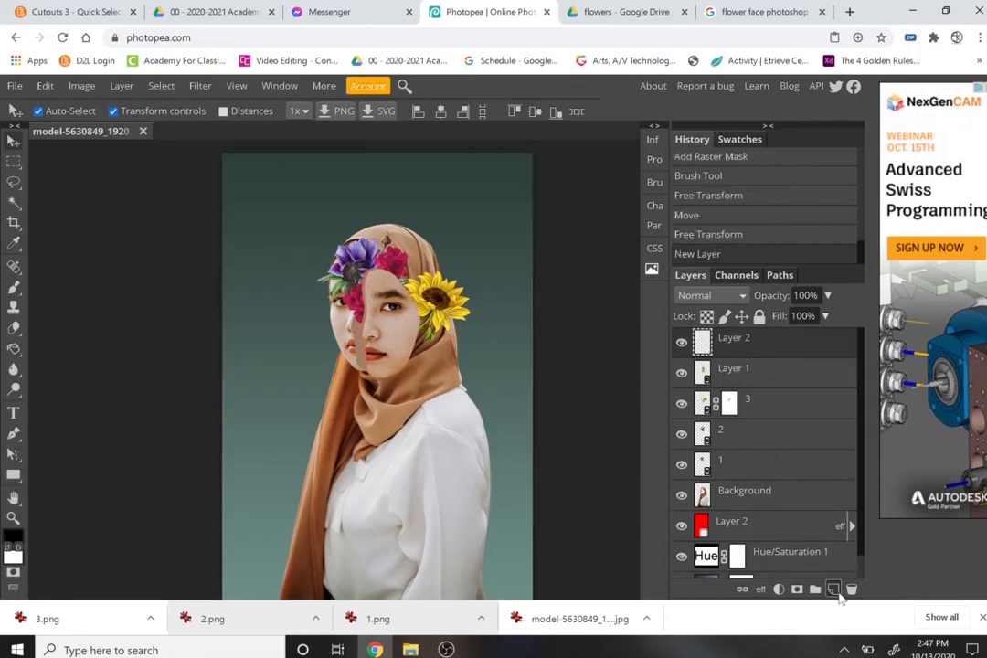
- Add a Color Lookup adjustment layer above all the other layers using the Arabica 12.CUBE LUT
left_click(779, 590)
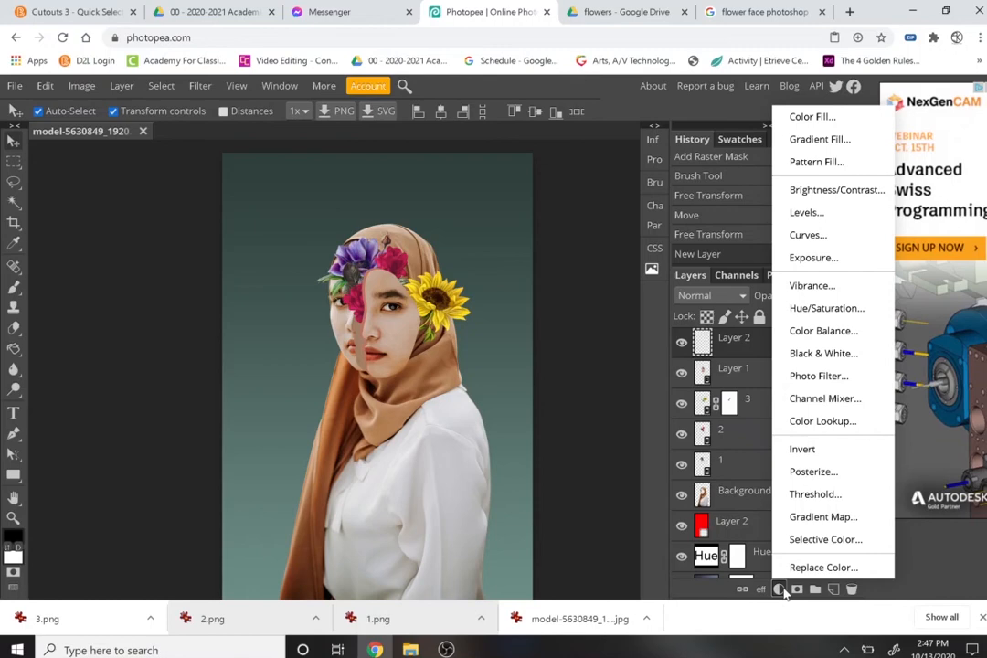
left_click(805, 422)
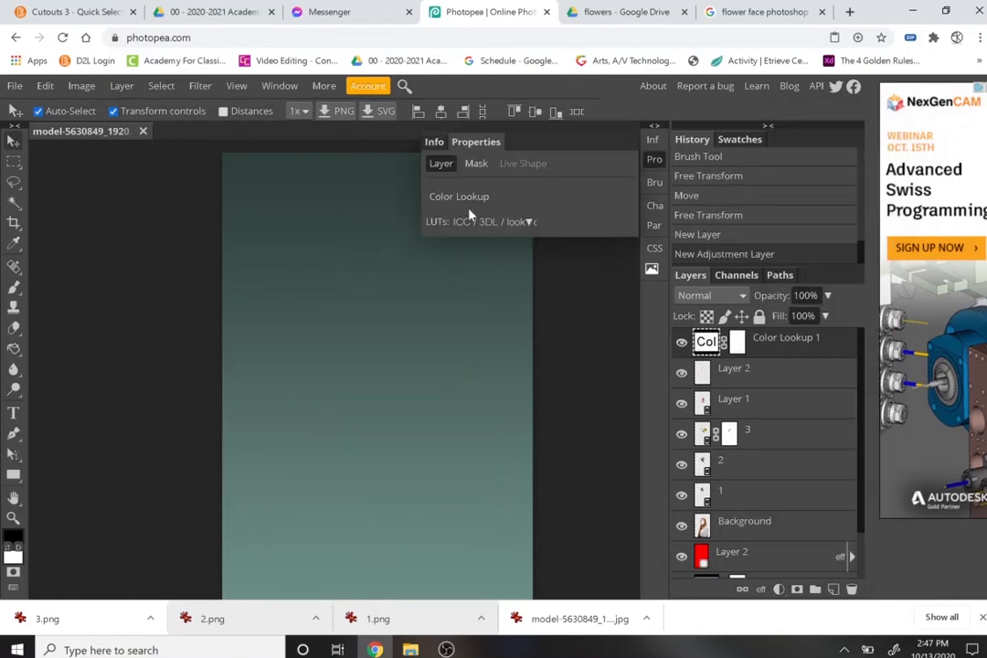
left_click(482, 227)
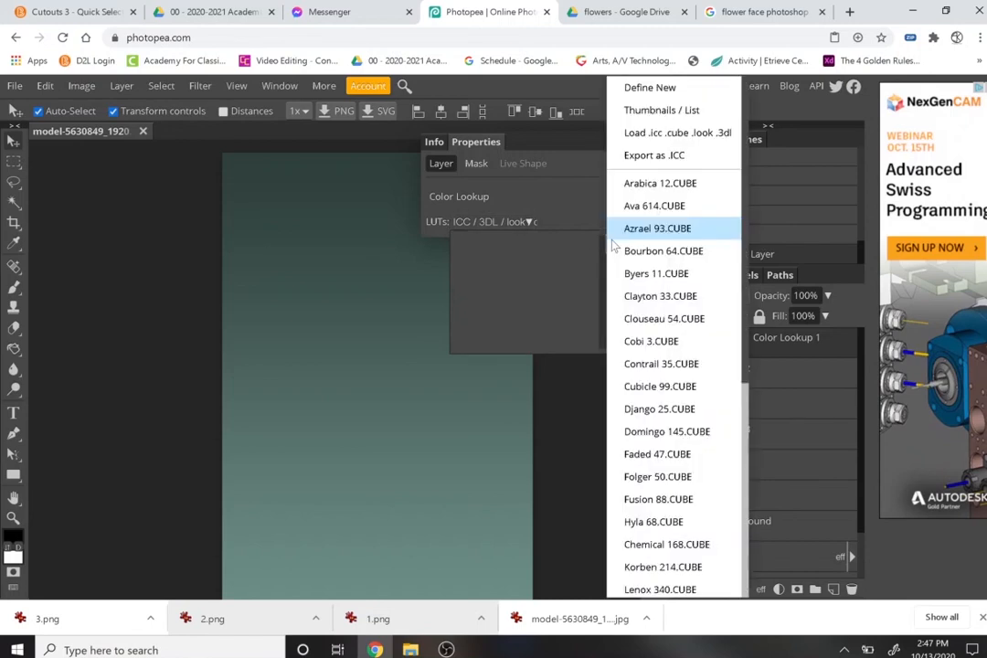
left_click(635, 189)
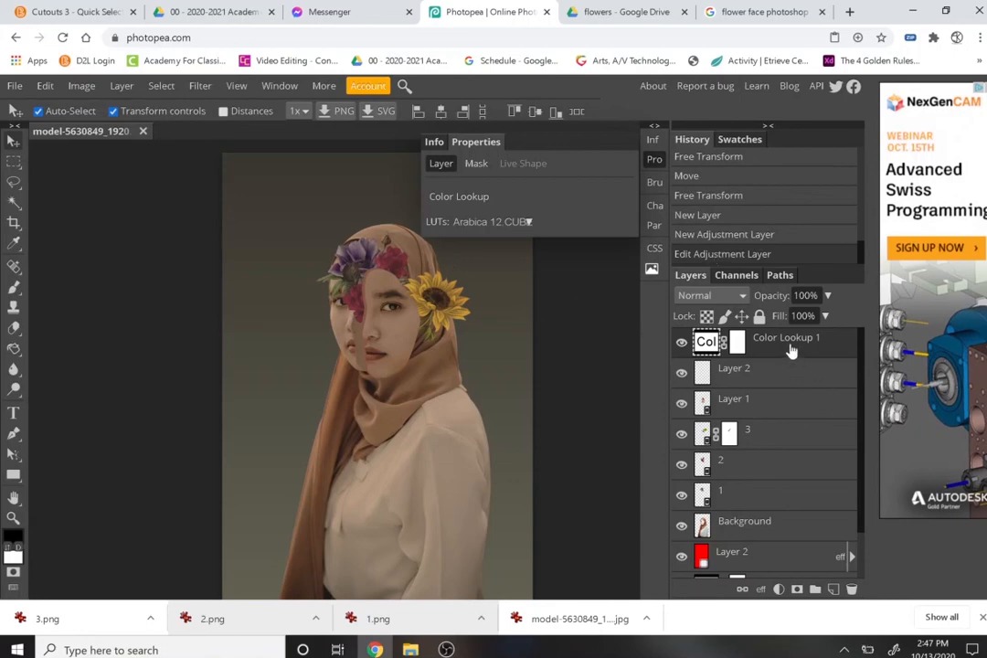
left_click(654, 160)
- Reduce the fill of the Color Lookup 1 adjustment layer to 42%
left_click(826, 315)
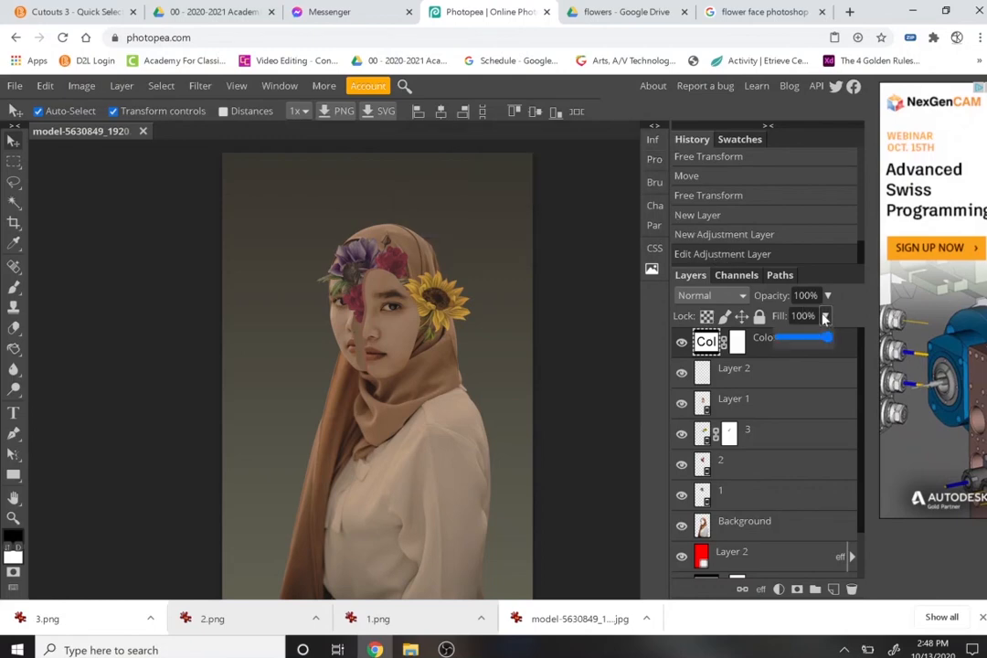
left_click_drag(830, 338, 805, 345)
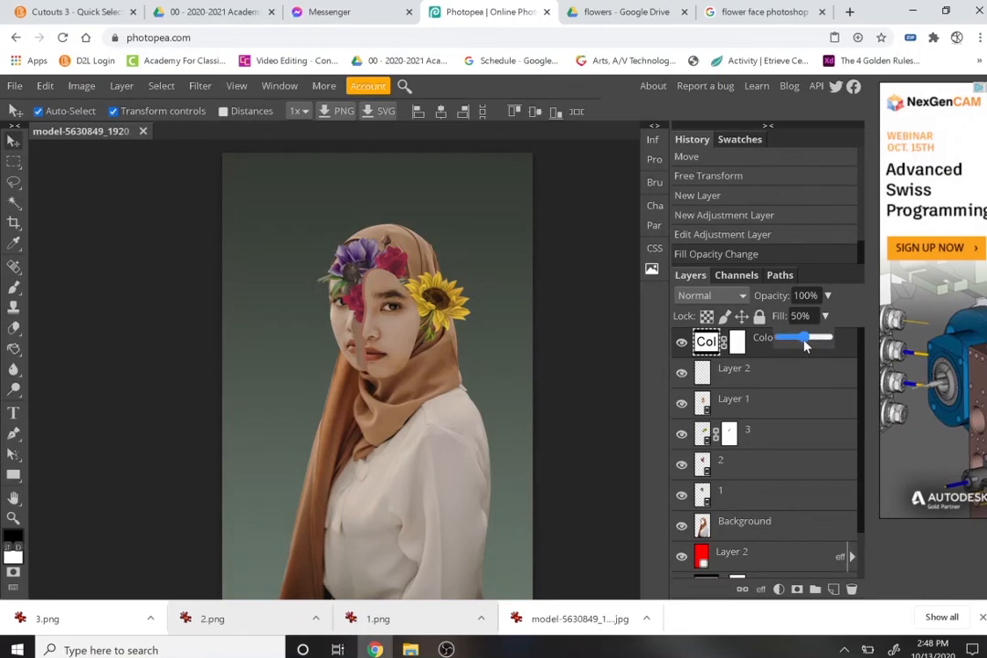
left_click(795, 373)
left_click(778, 352)
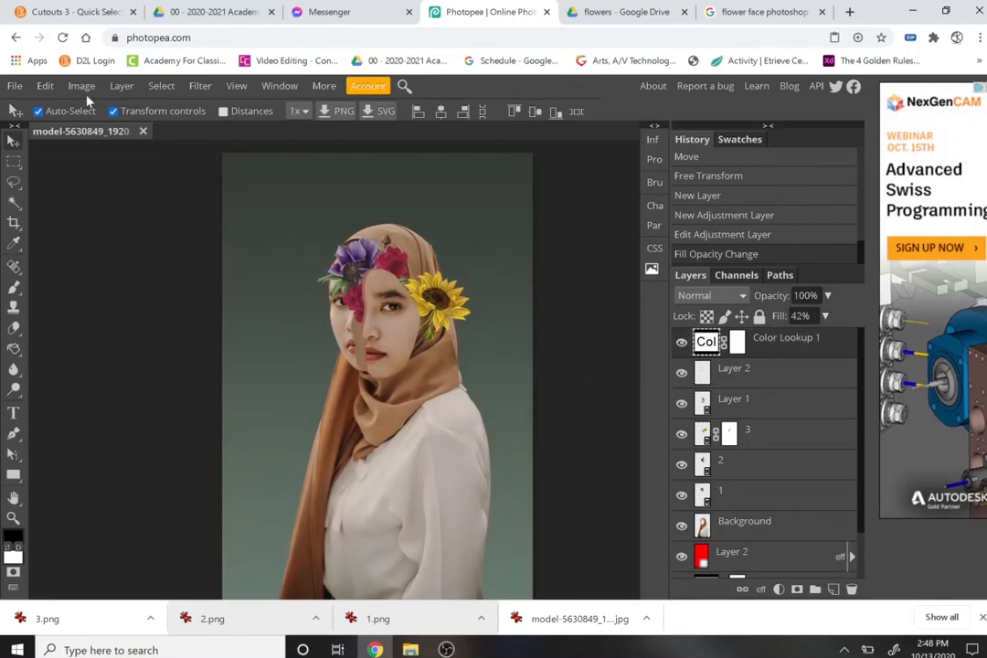
- Export the composite as a JPG and save it under the name "flower portrait" followed by the surname
left_click(14, 86)
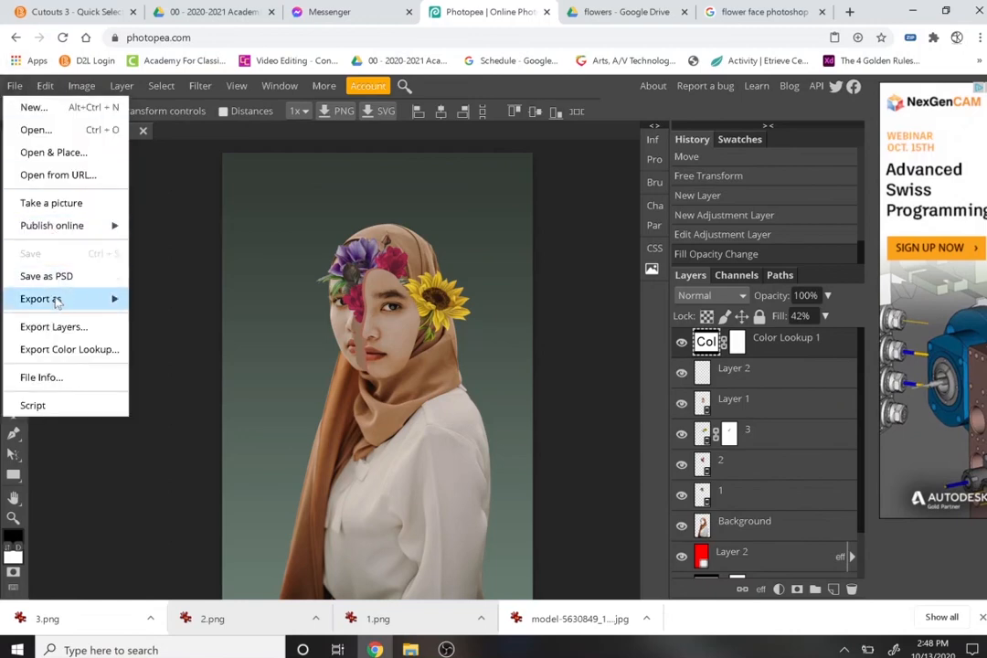
mouse_move(57, 300)
left_click(155, 321)
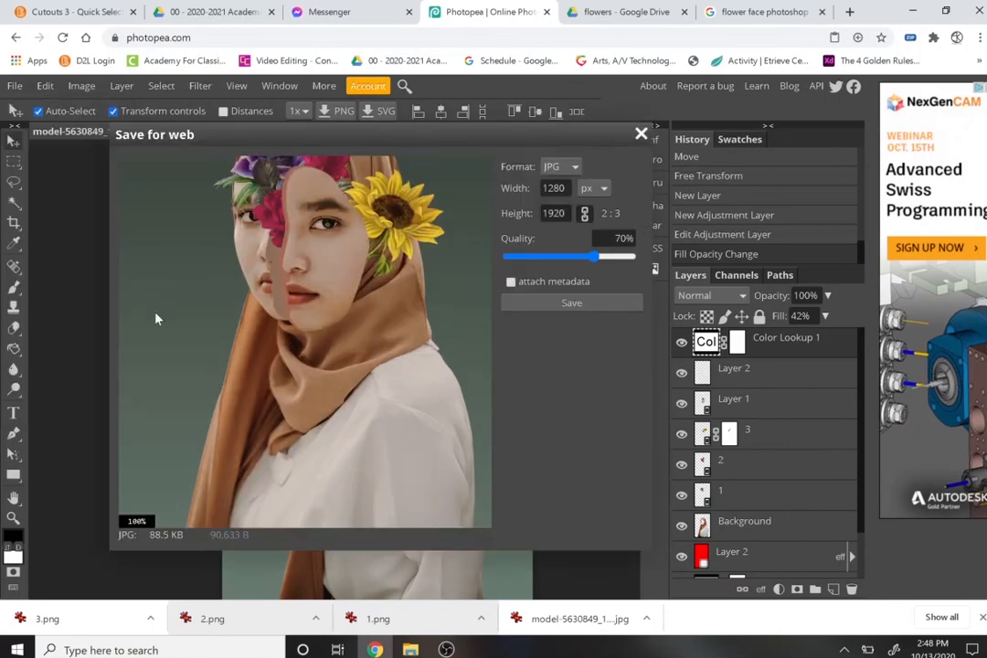
left_click(519, 308)
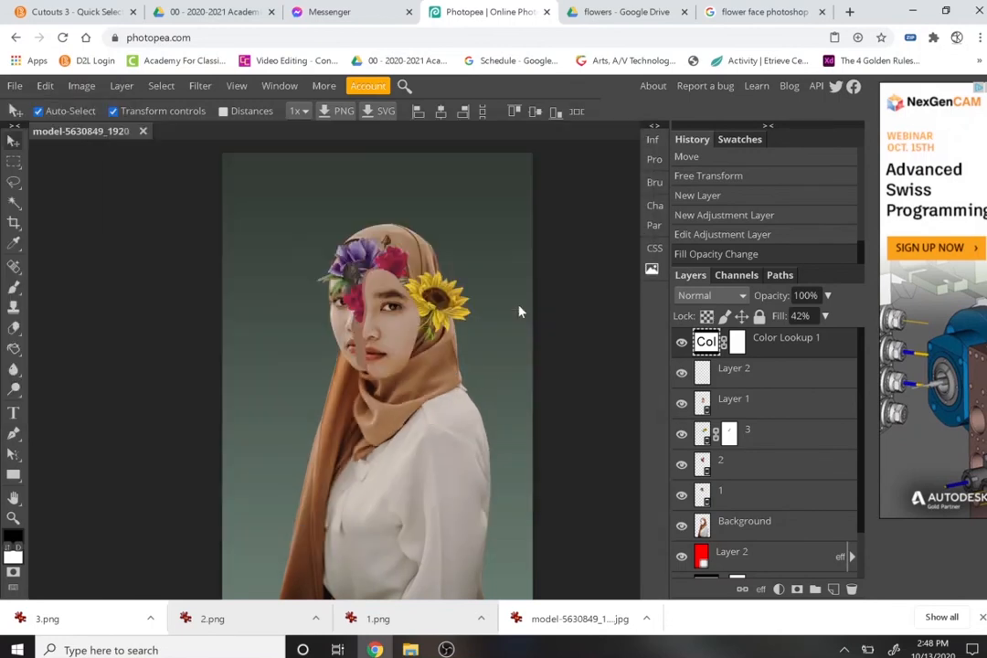
type("flower")
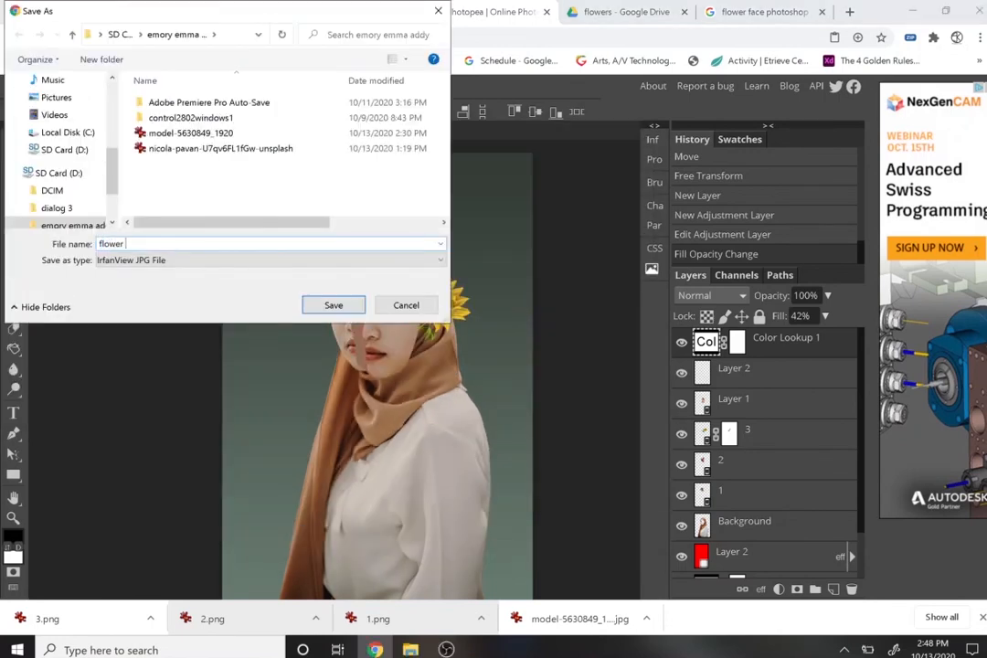
type(" portrait lobello")
key("Return")
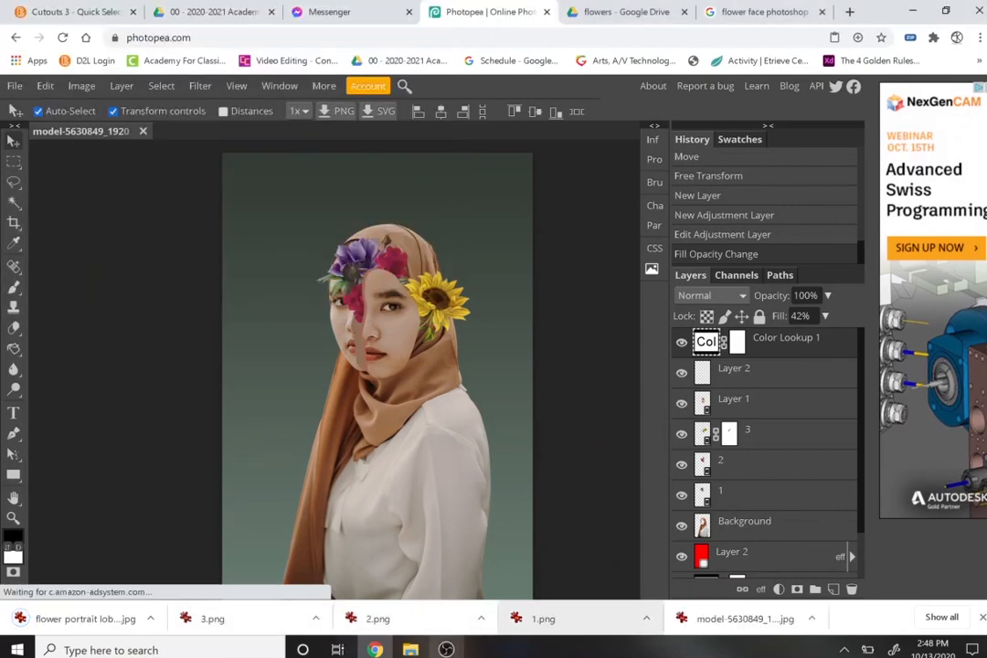
left_click(446, 650)
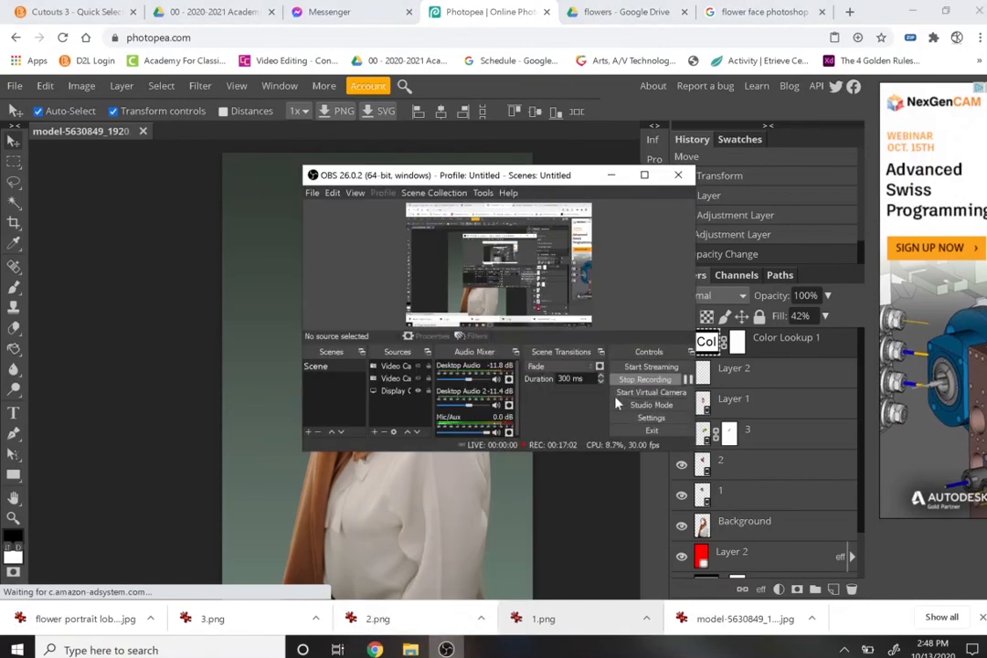